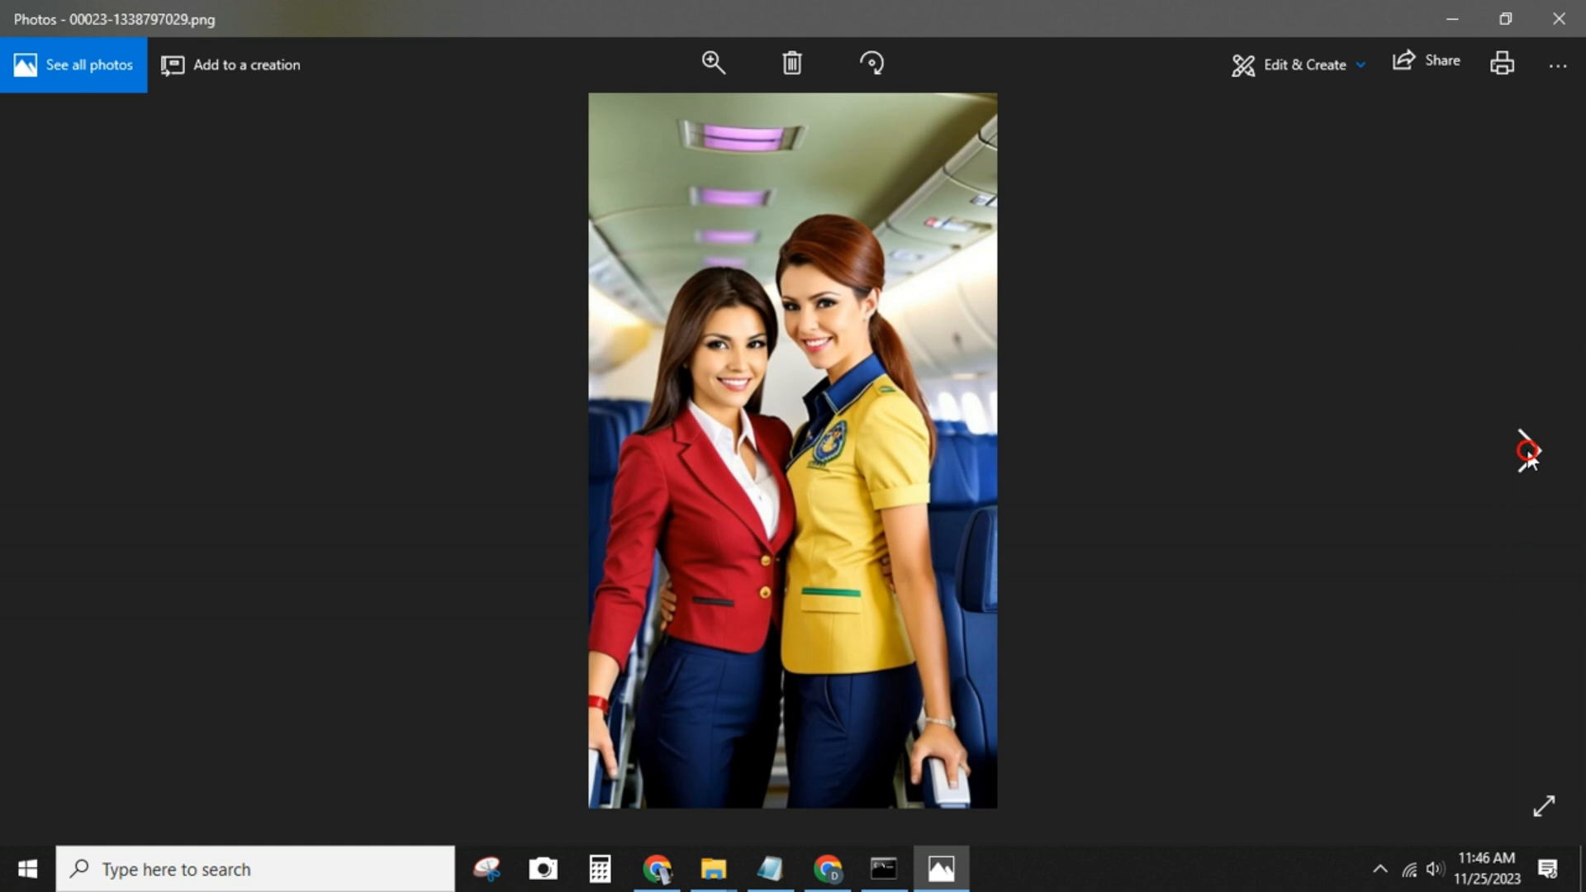
View the next sample image, close the image viewer and play the video 20231112042054.mp4
click(1528, 450)
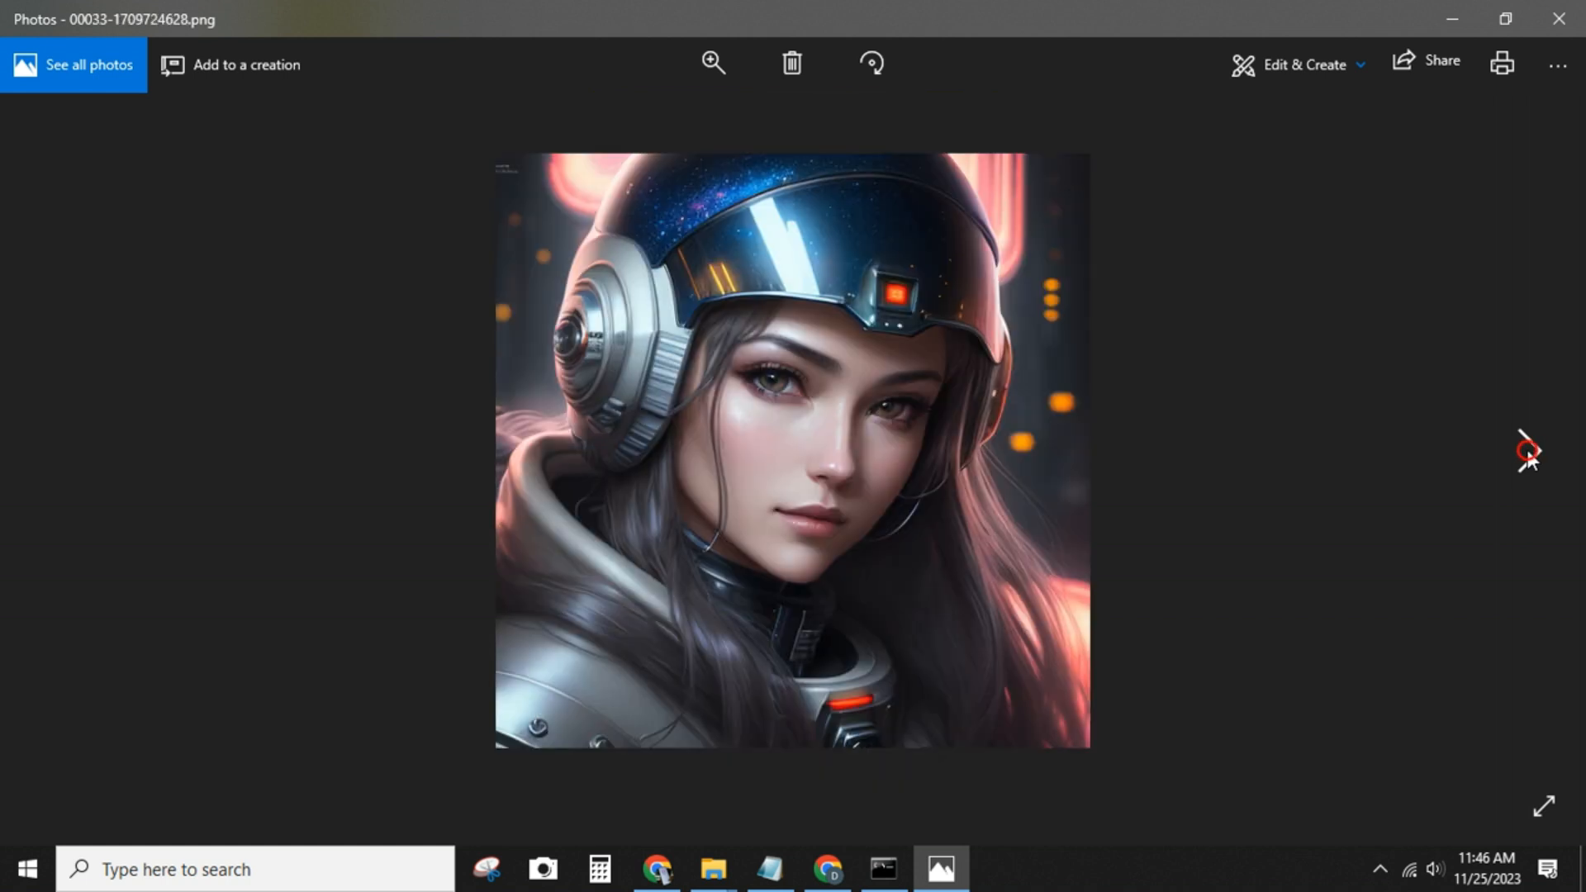
click(1559, 18)
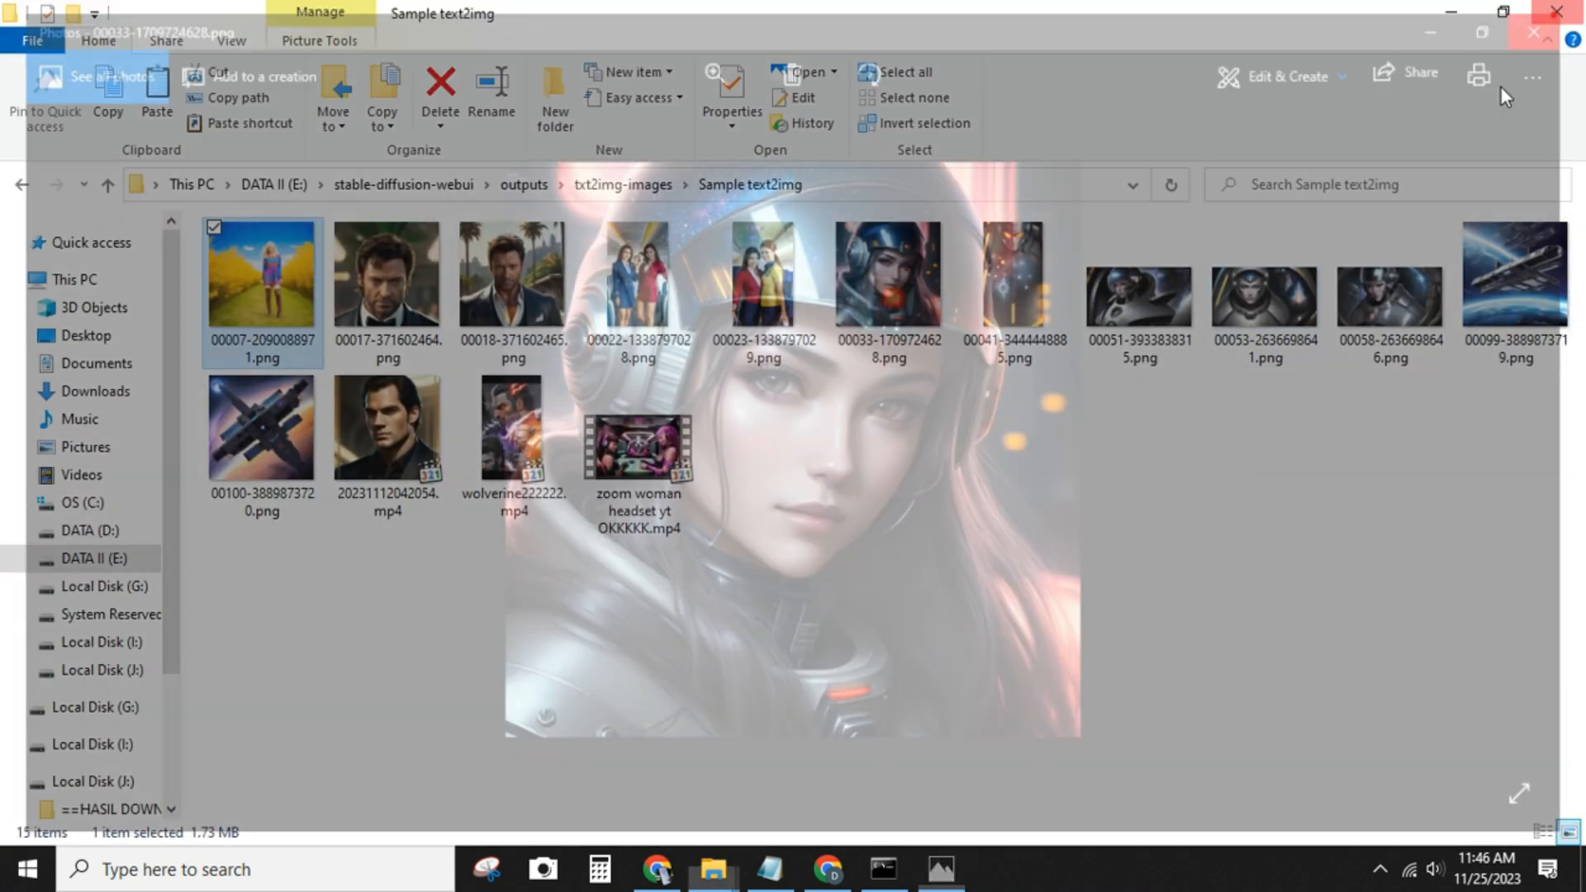
double_click(418, 440)
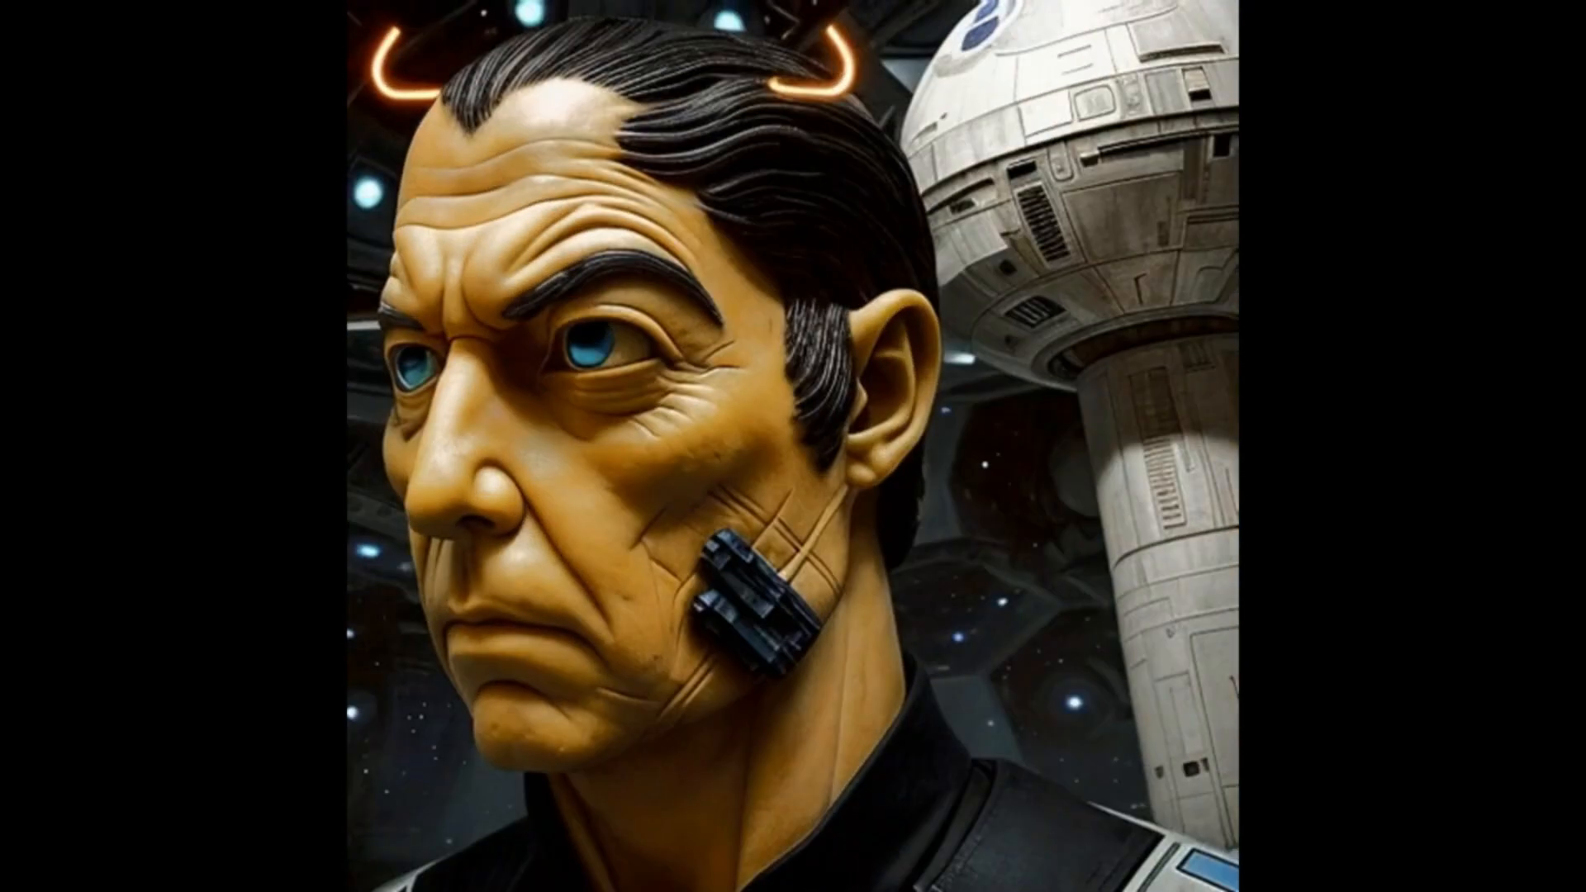
Play the video wolverine222222.mp4 in full screen, close the player and put away the sample folder
double_click(513, 430)
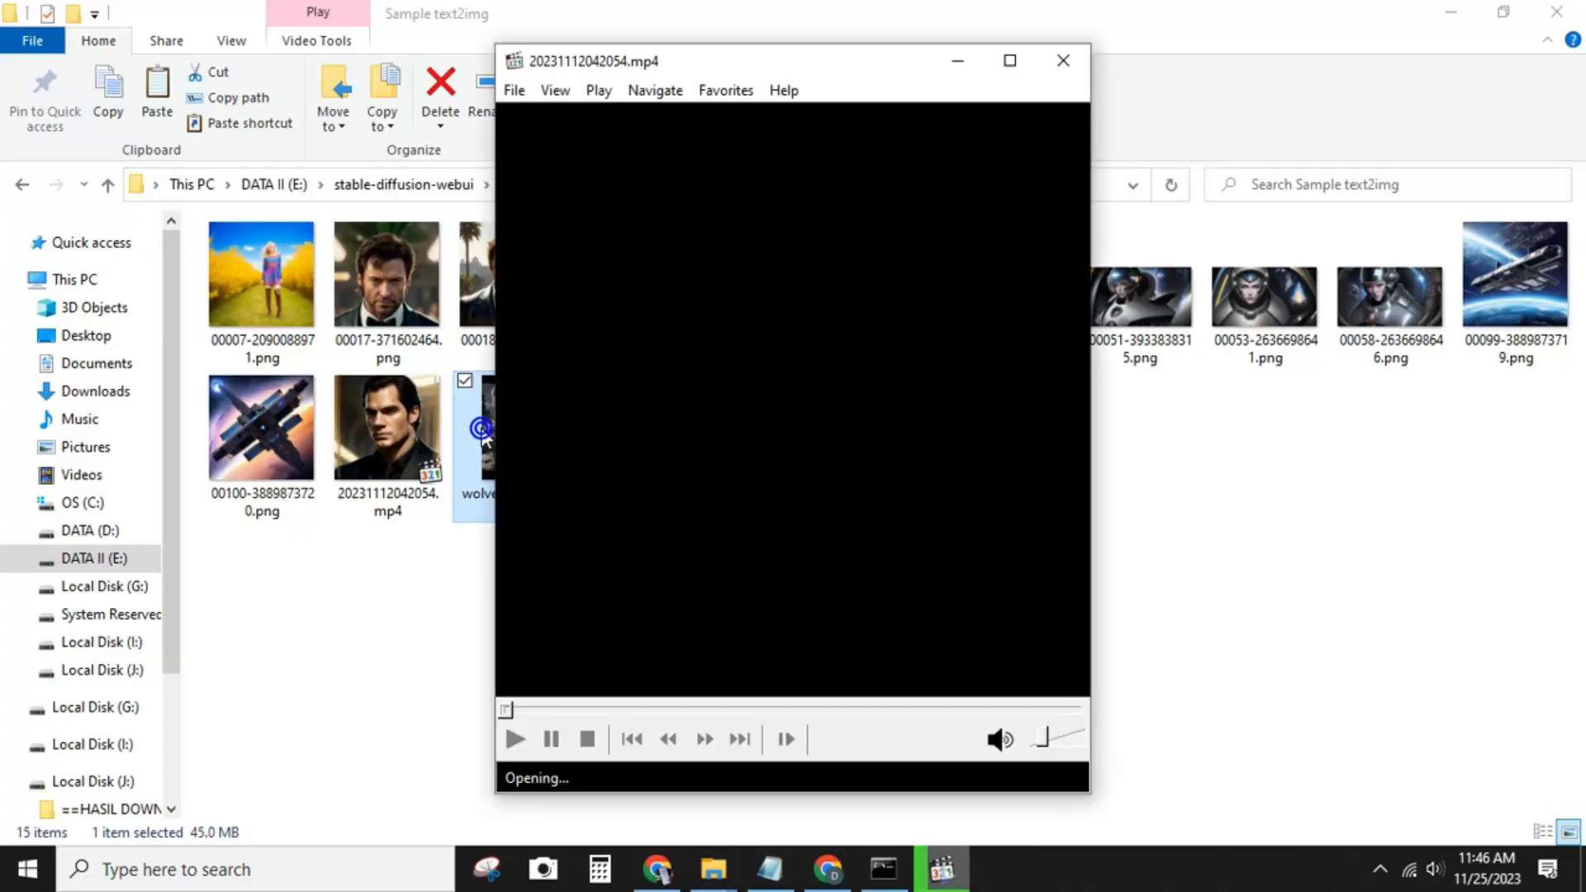
click(748, 433)
double_click(745, 428)
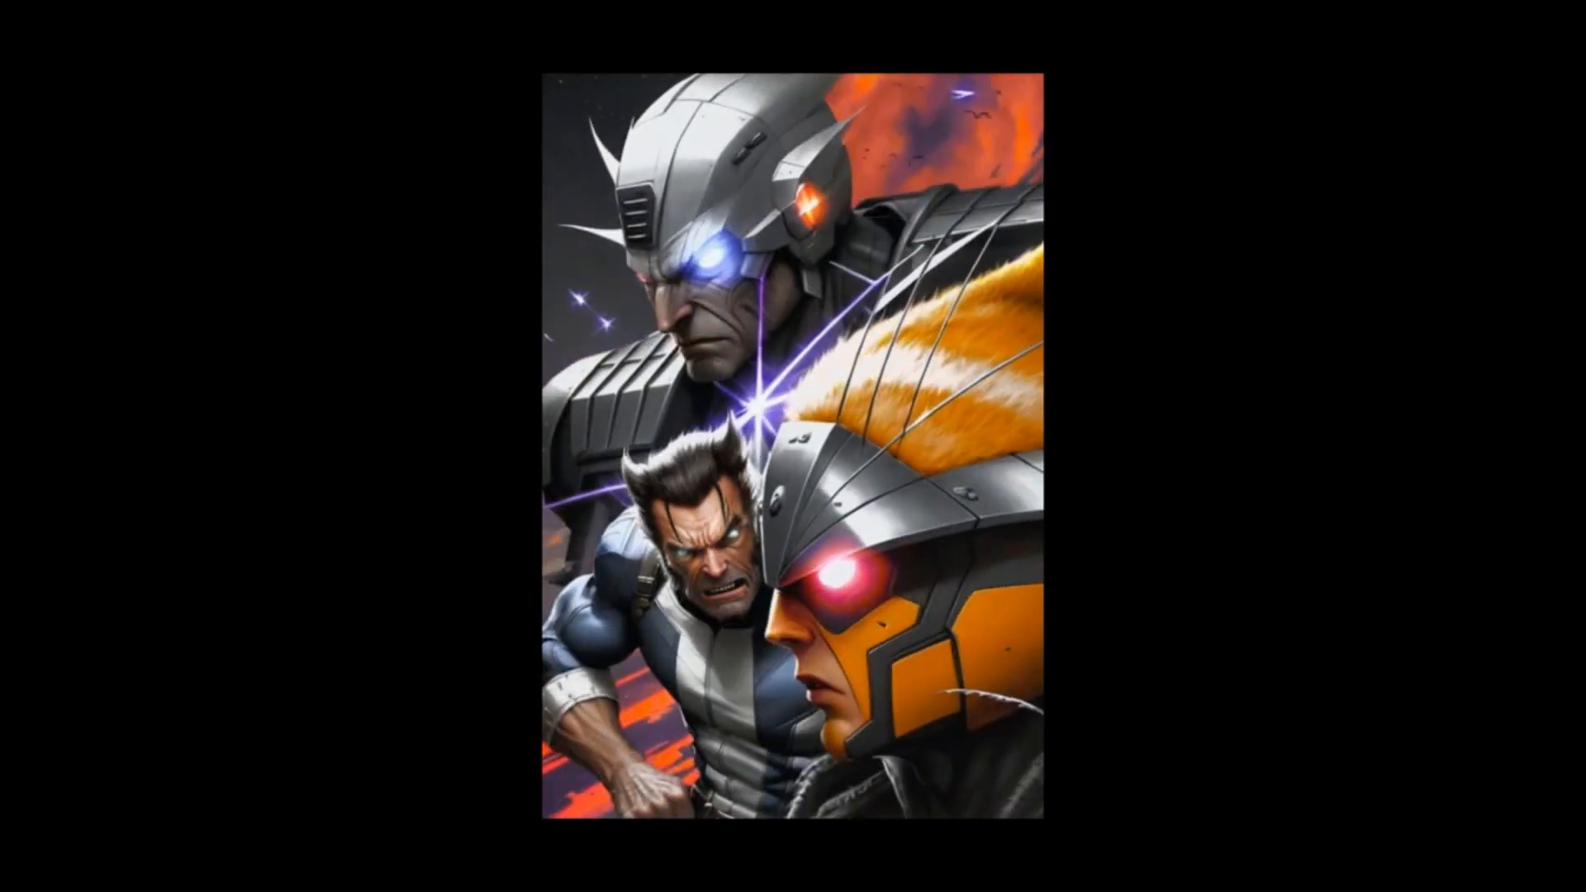
double_click(1250, 620)
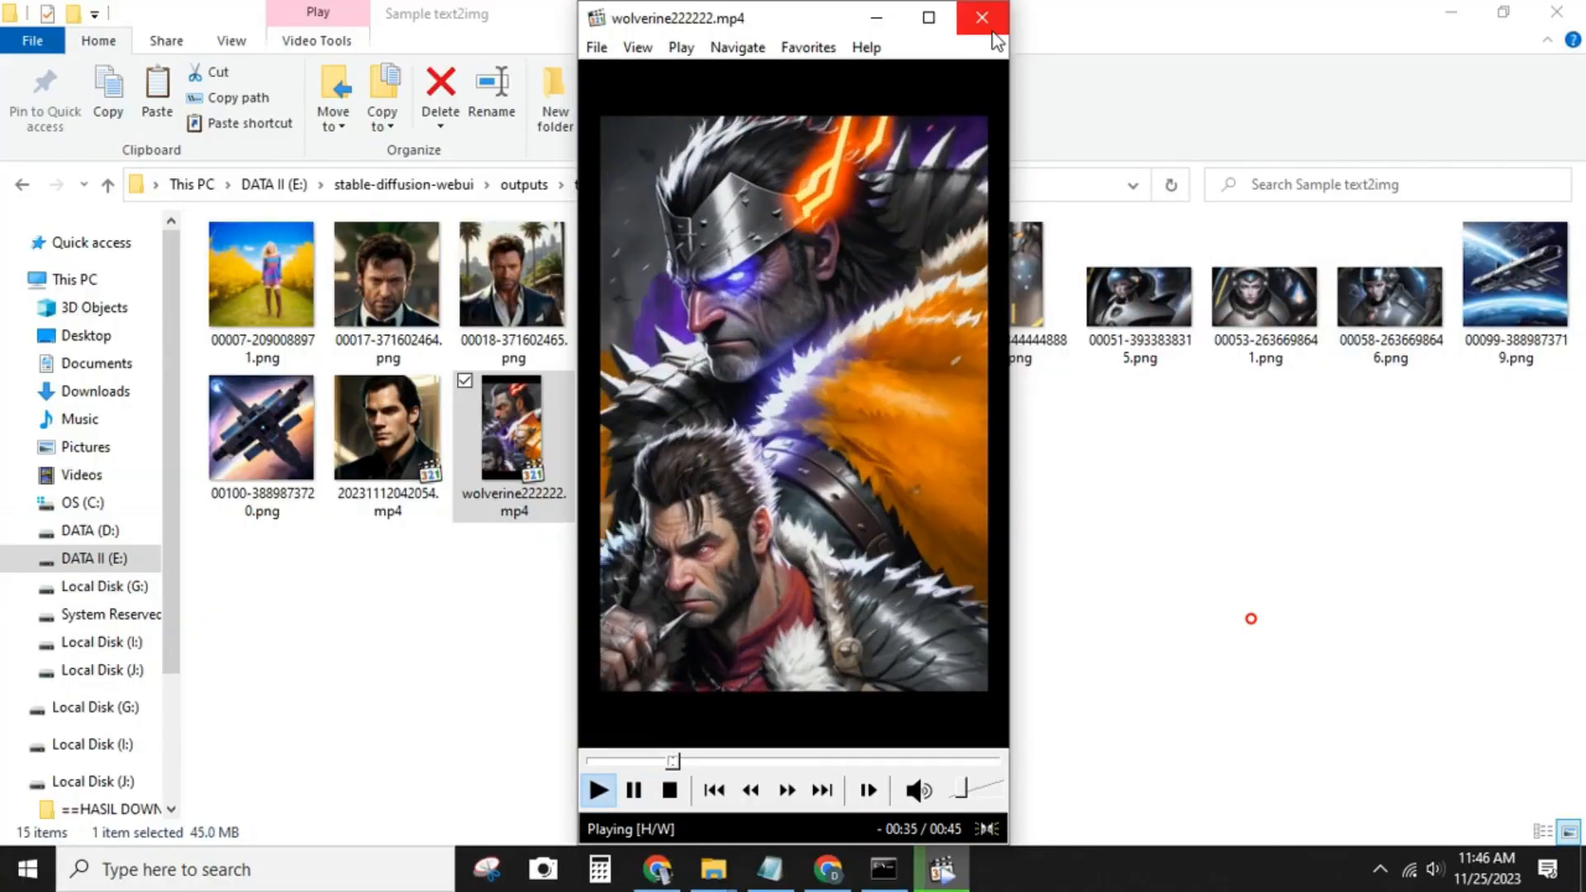
click(992, 28)
click(1451, 13)
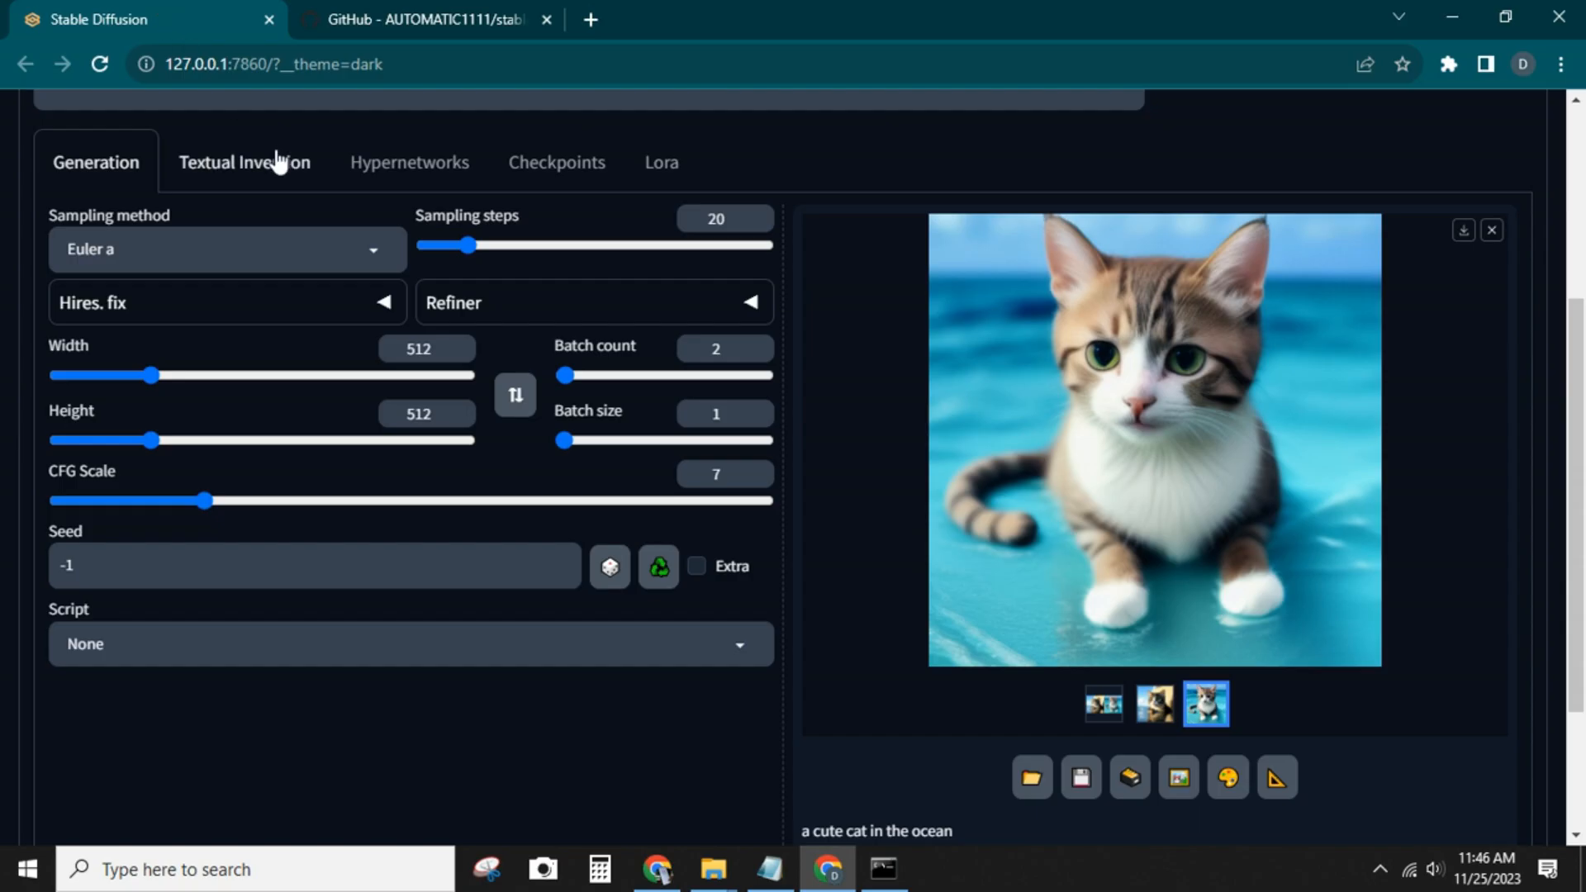
Generate txt2img images from the prompt "a cute dog in the ocean"
scroll(398, 361, up, 4)
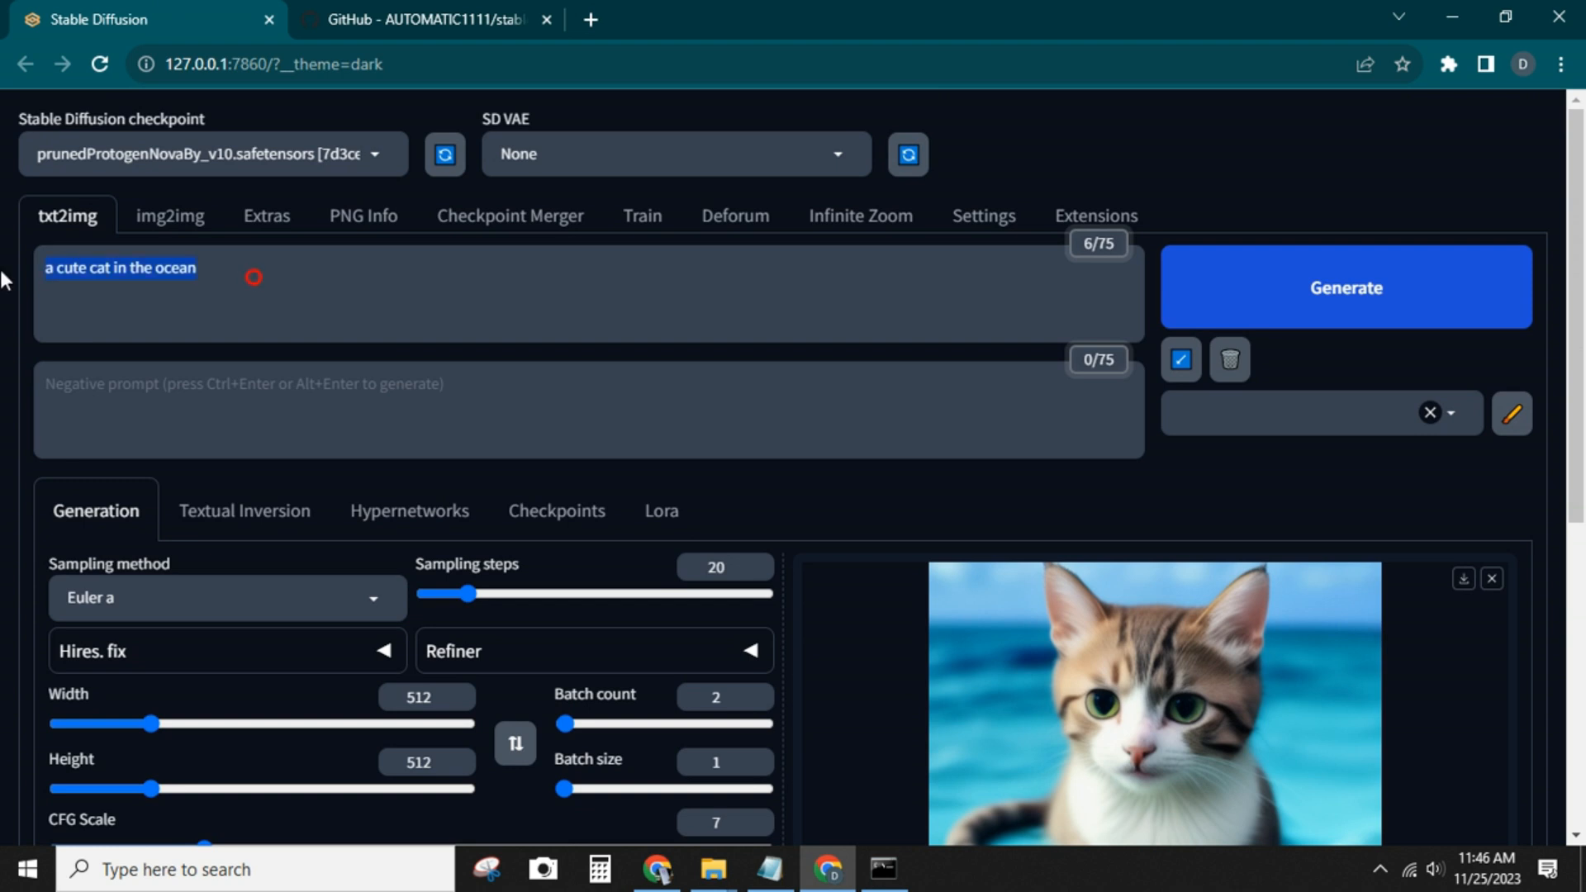
click(1286, 287)
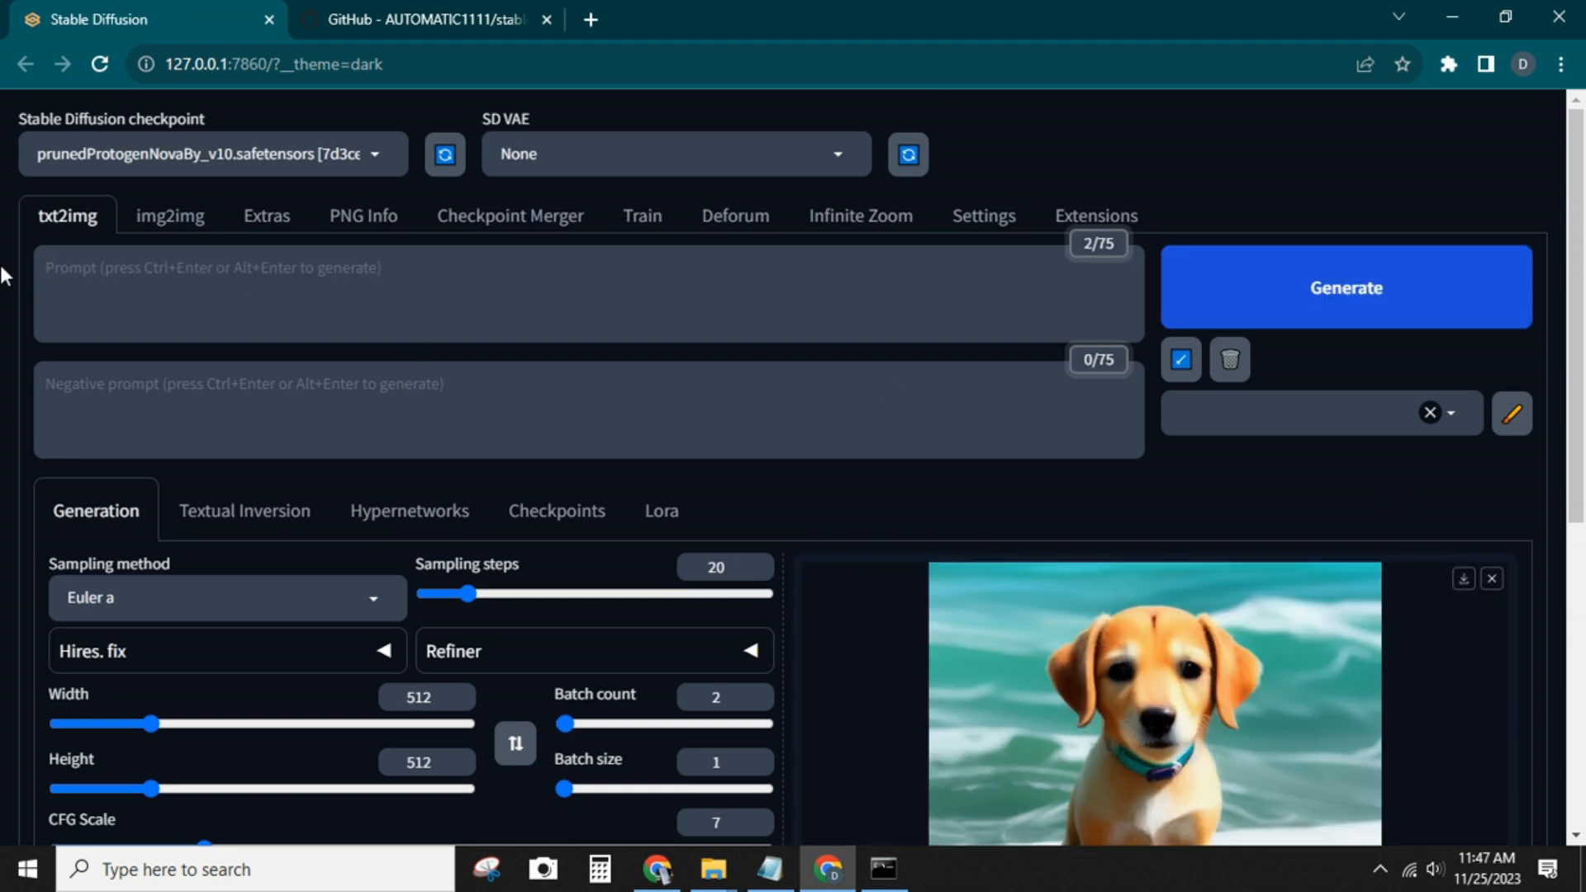
Generate txt2img images from the prompt "a camel on the desert" and view both results individually
text(a camel o)
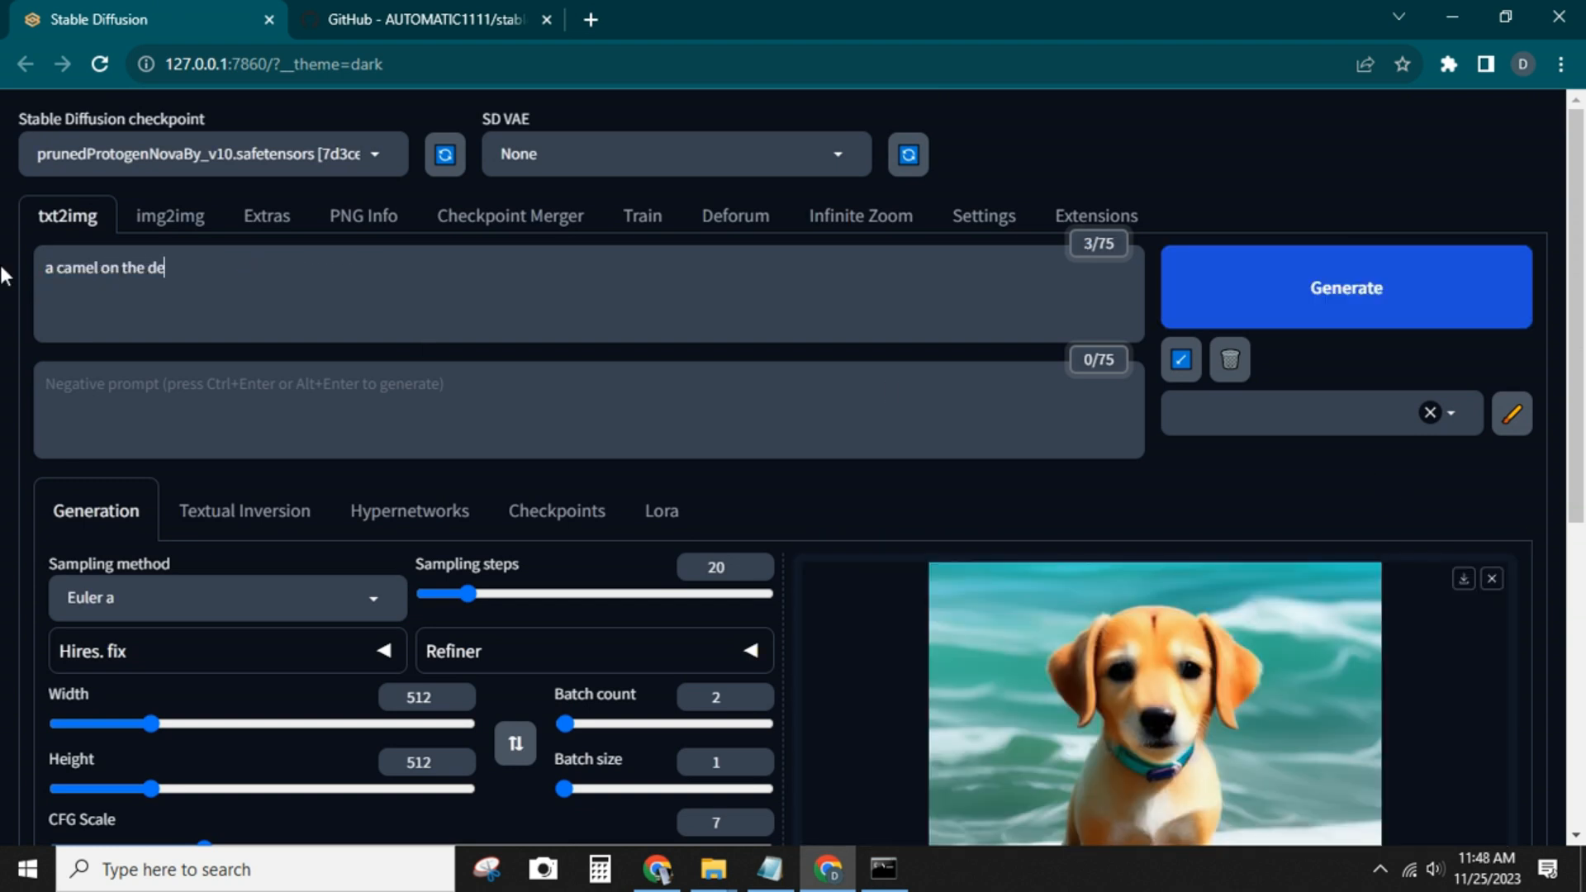
click(1441, 296)
scroll(1363, 475, down, 2)
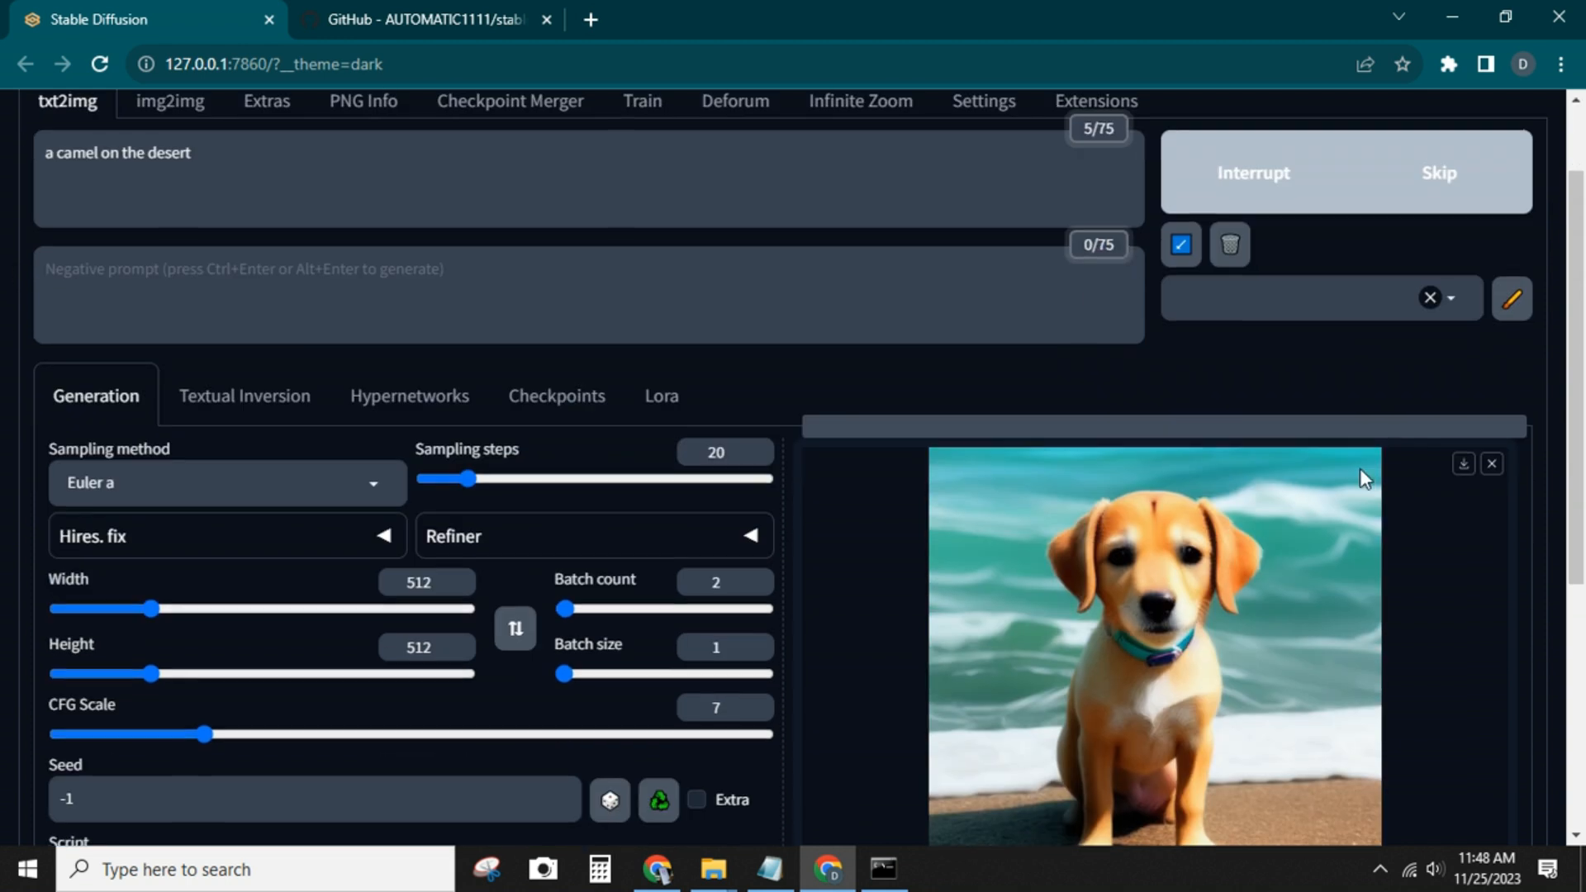
scroll(1343, 525, down, 3)
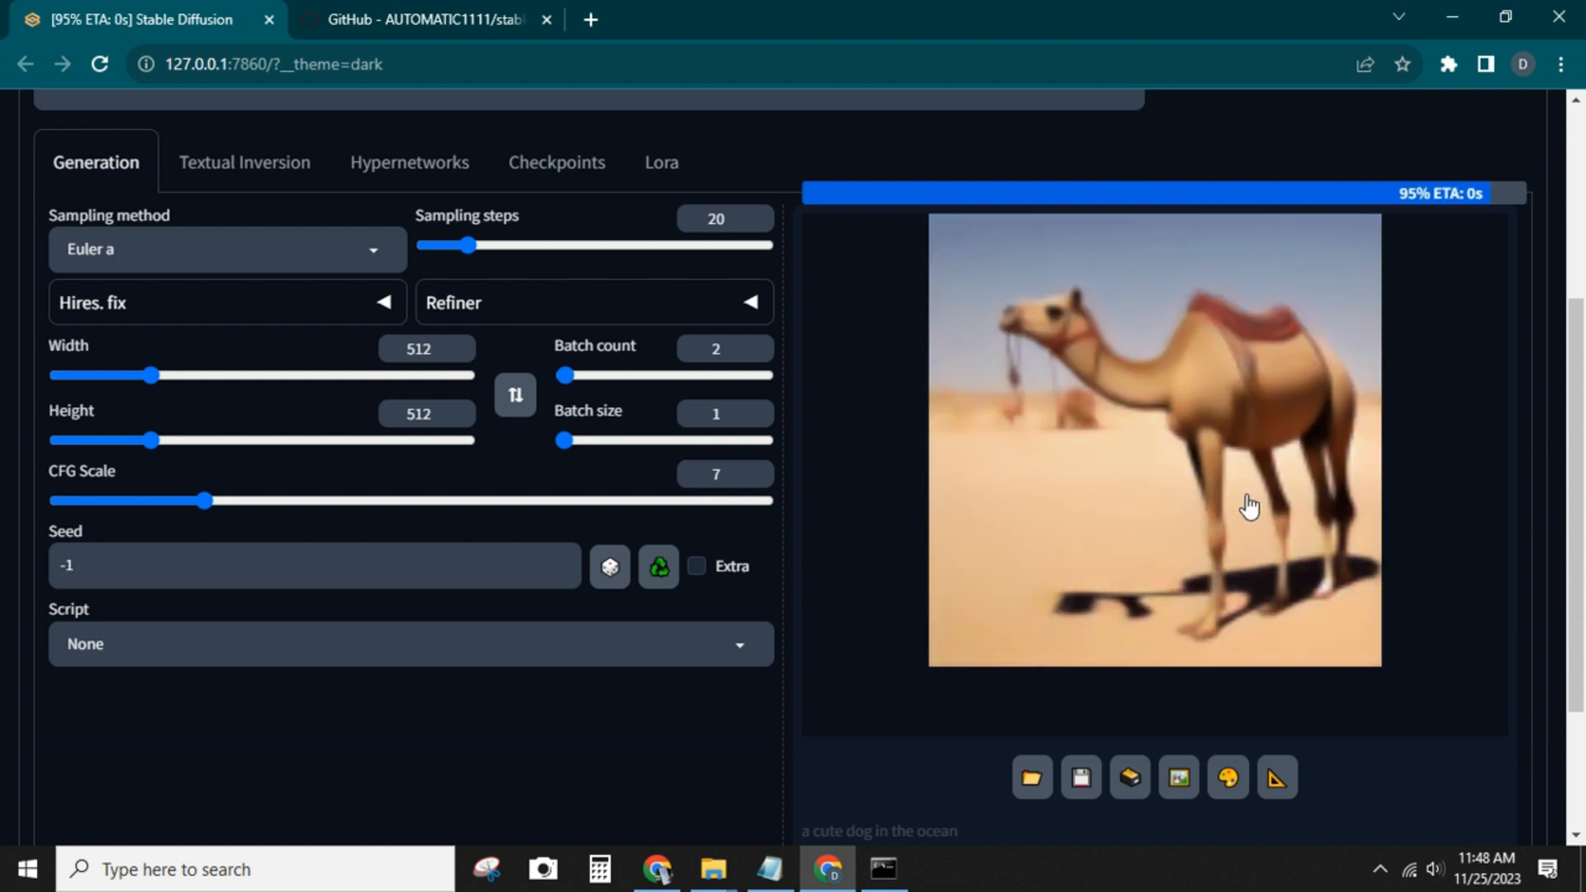
click(1153, 611)
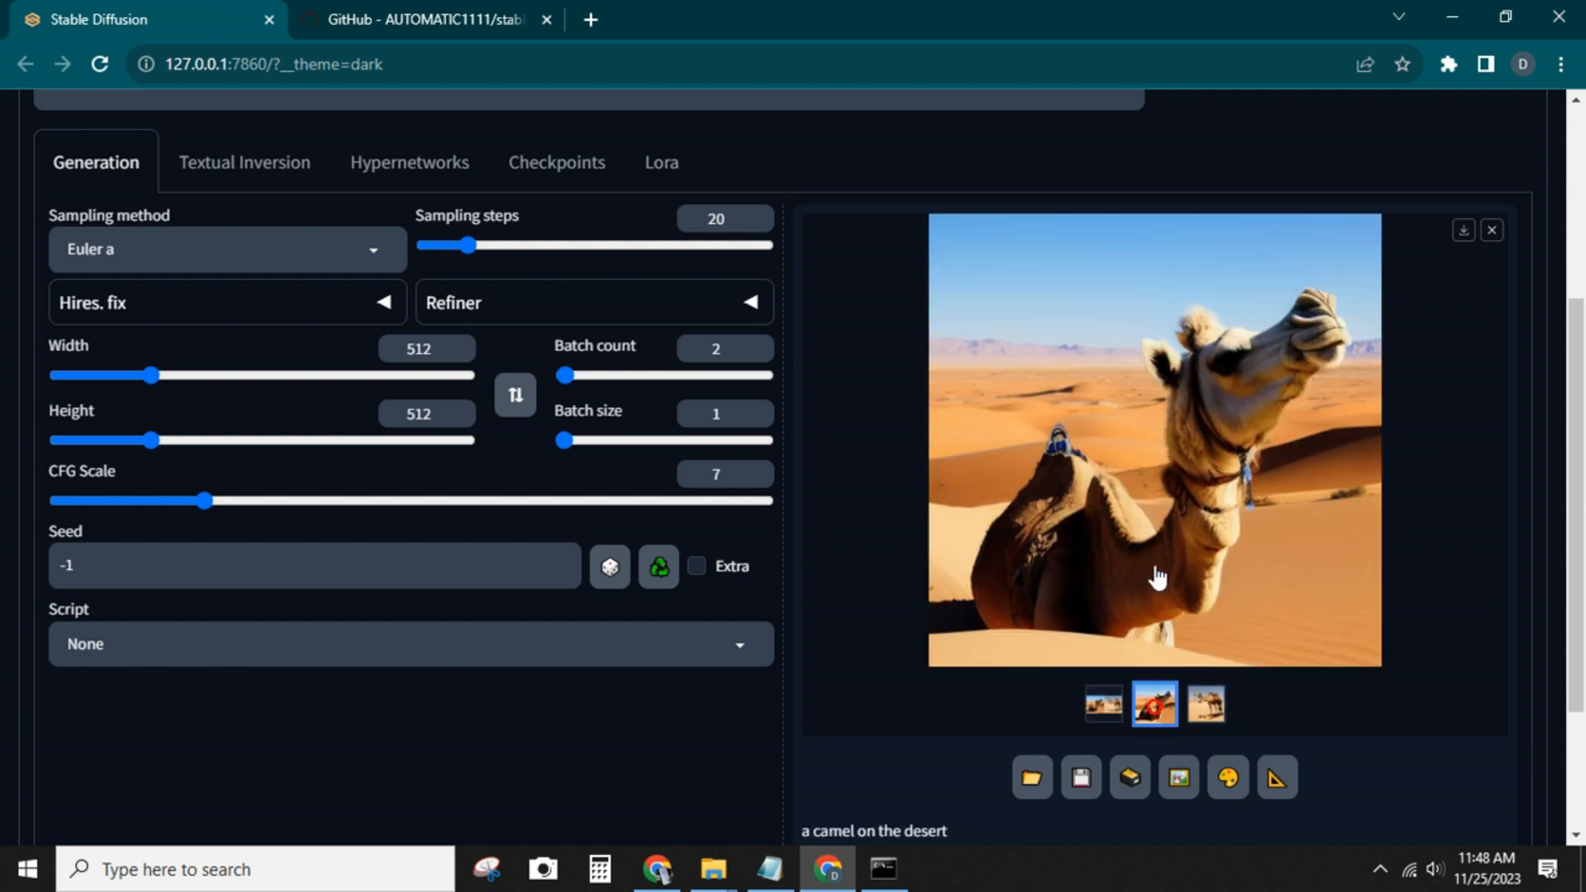
click(1206, 704)
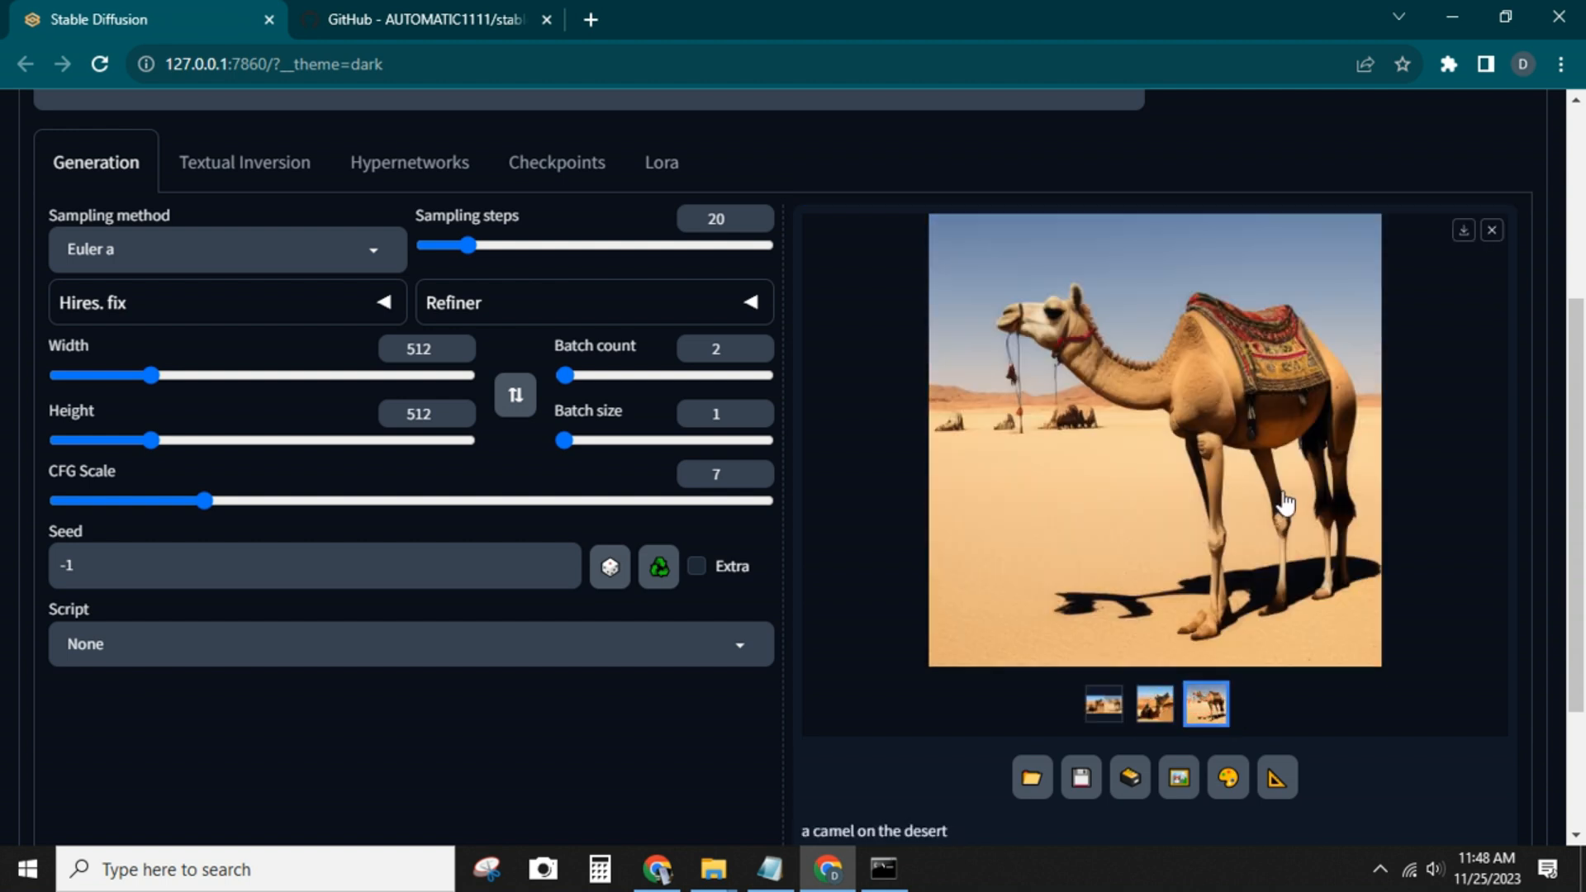
scroll(1479, 715, up, 2)
Open huggingface.co/spaces/stabilityai/stable-diffusion in a new browser tab
click(590, 19)
right_click(570, 59)
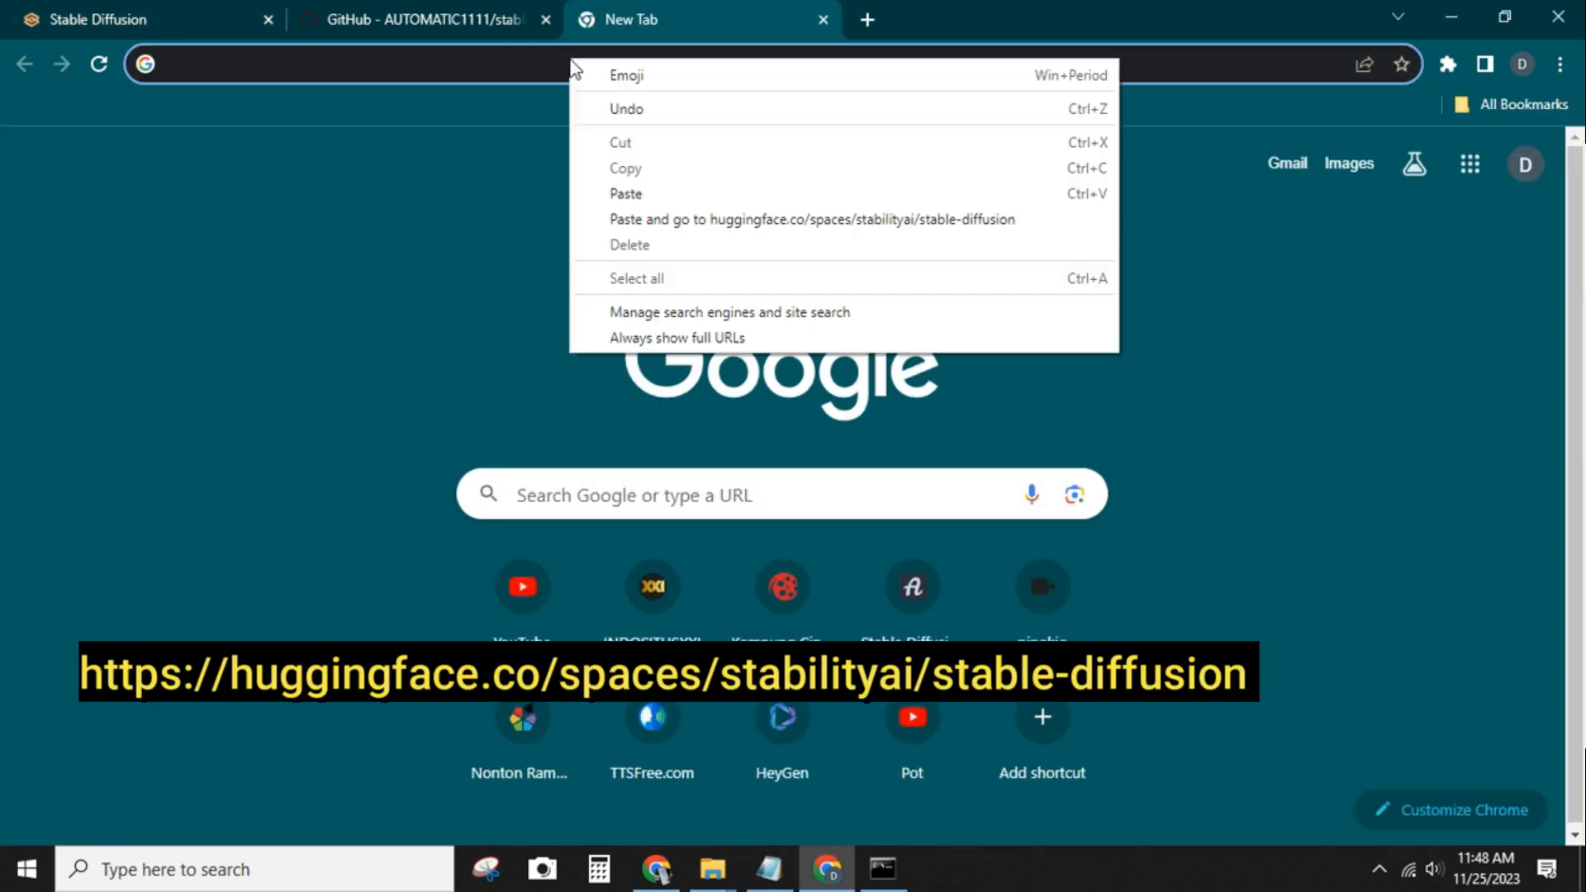
click(658, 220)
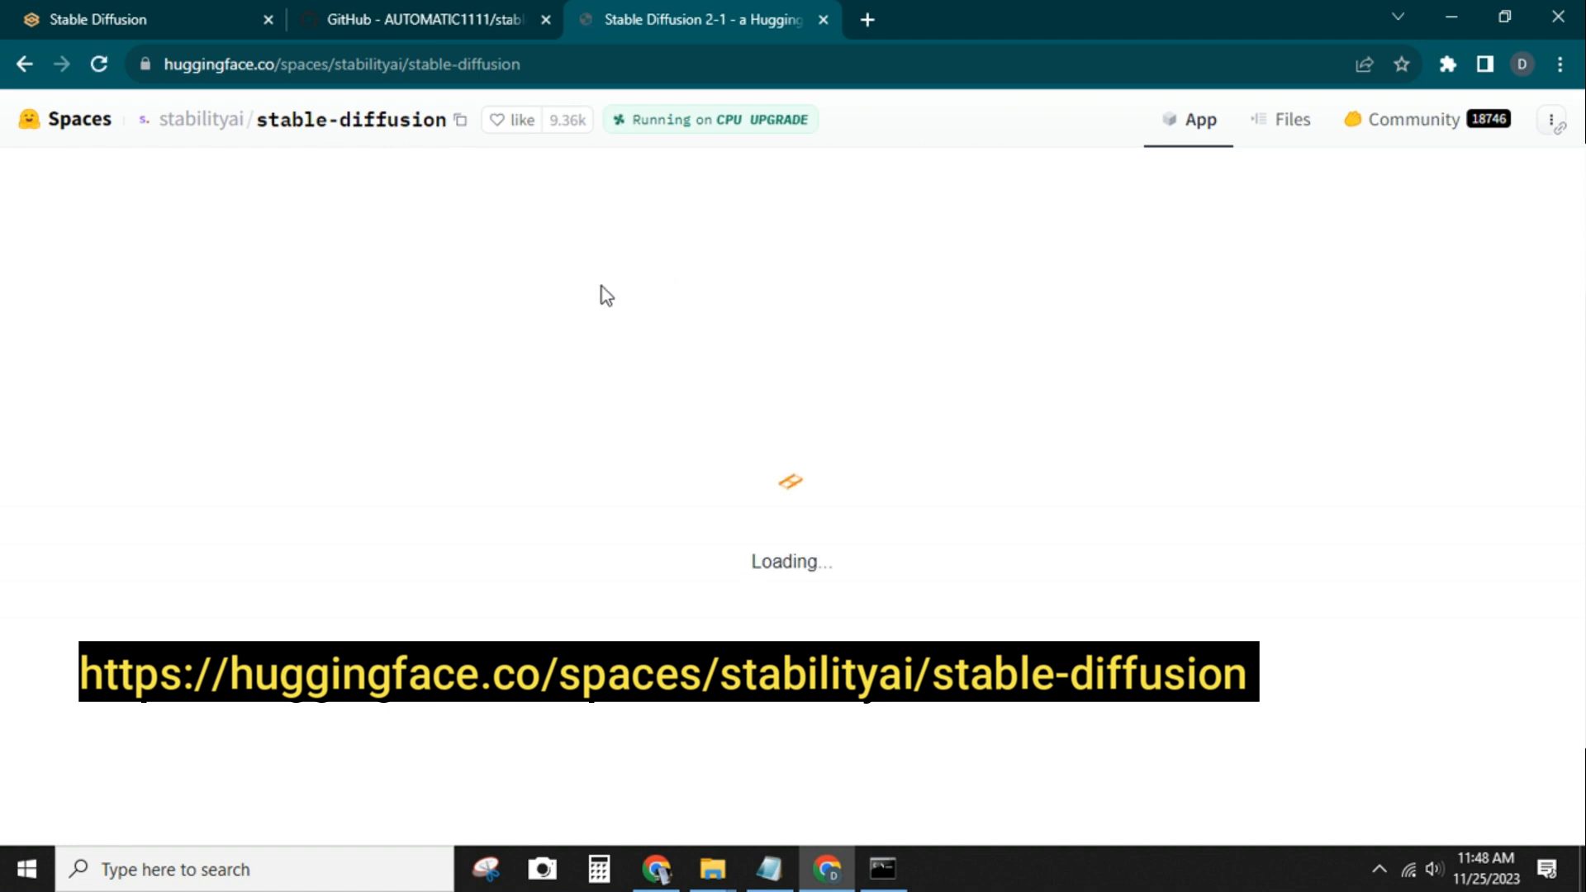
Generate images from the prompt "a cute cat in the space" in the Stable Diffusion 2.1 demo and look through the results
click(338, 381)
text(a)
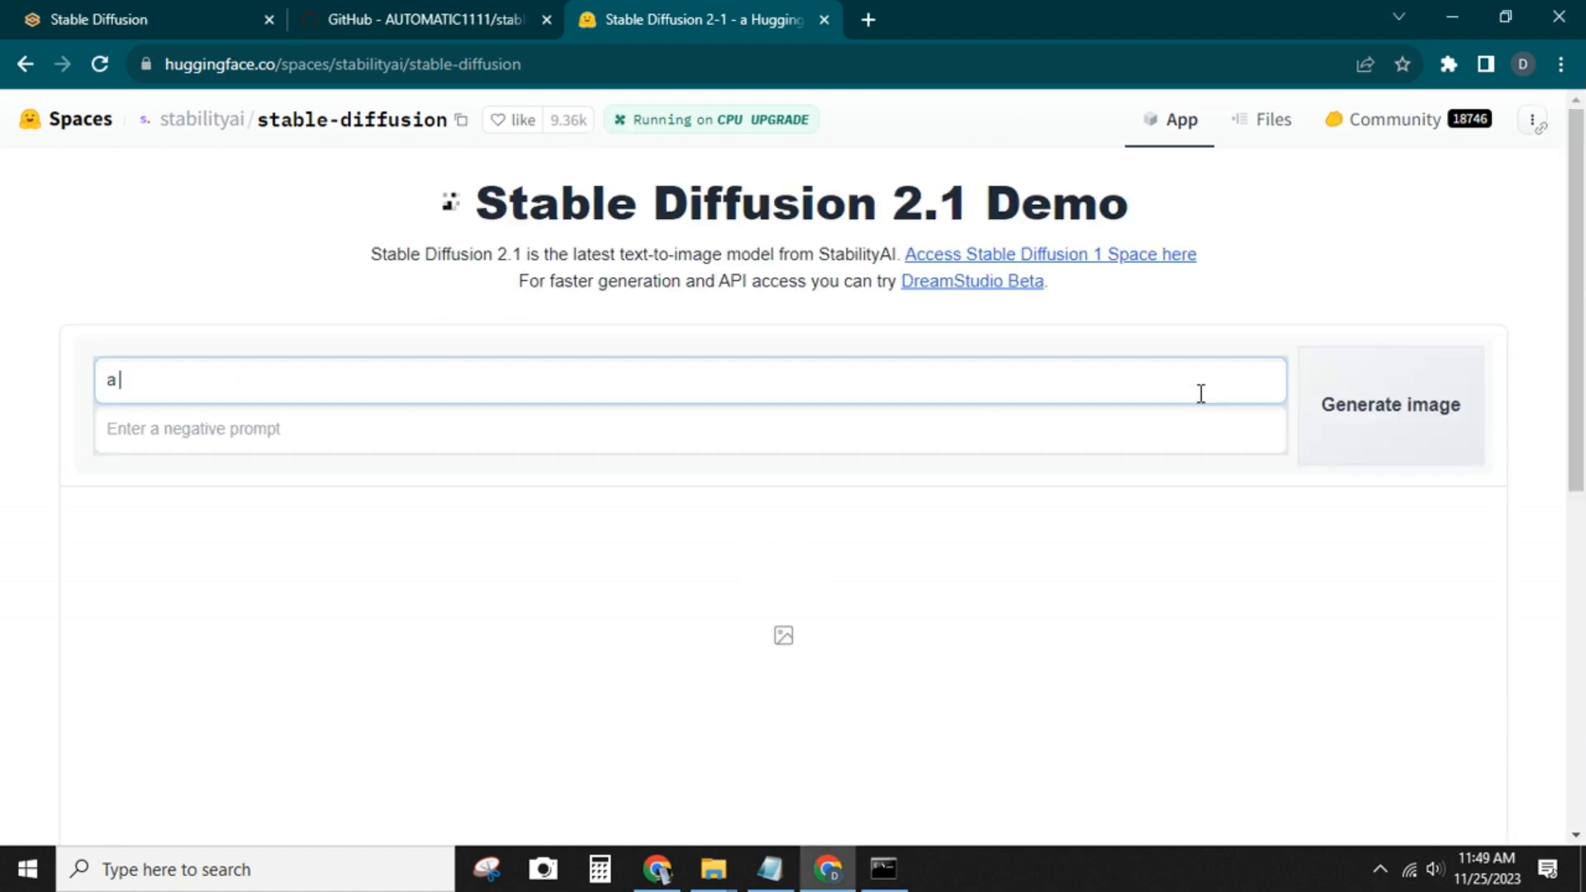
text( cute cat in the space)
click(1332, 411)
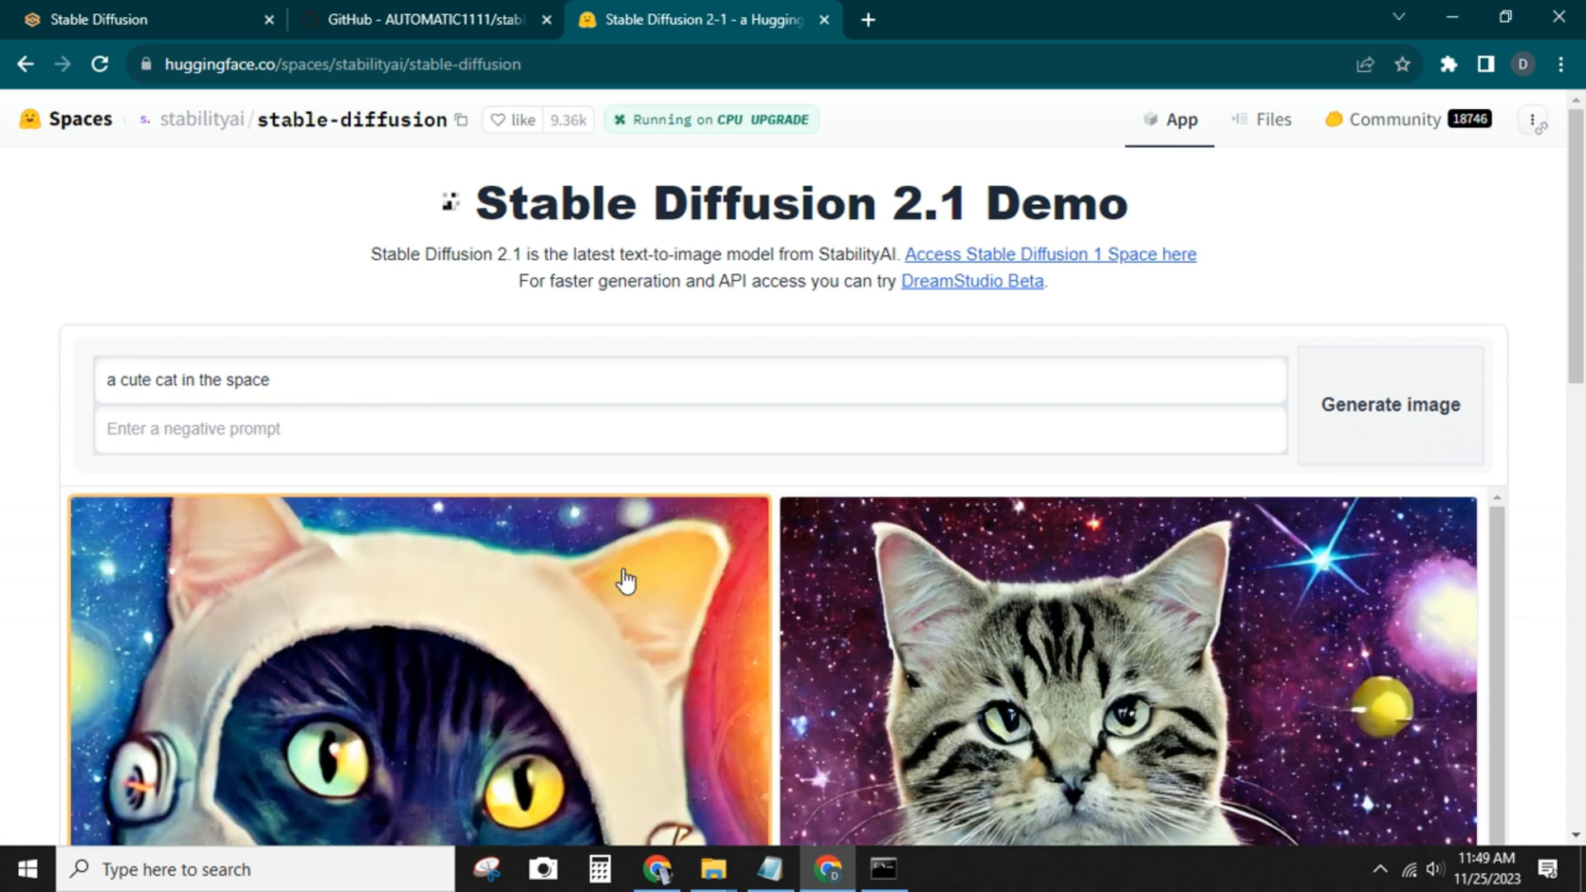
scroll(626, 581, down, 5)
scroll(642, 661, up, 2)
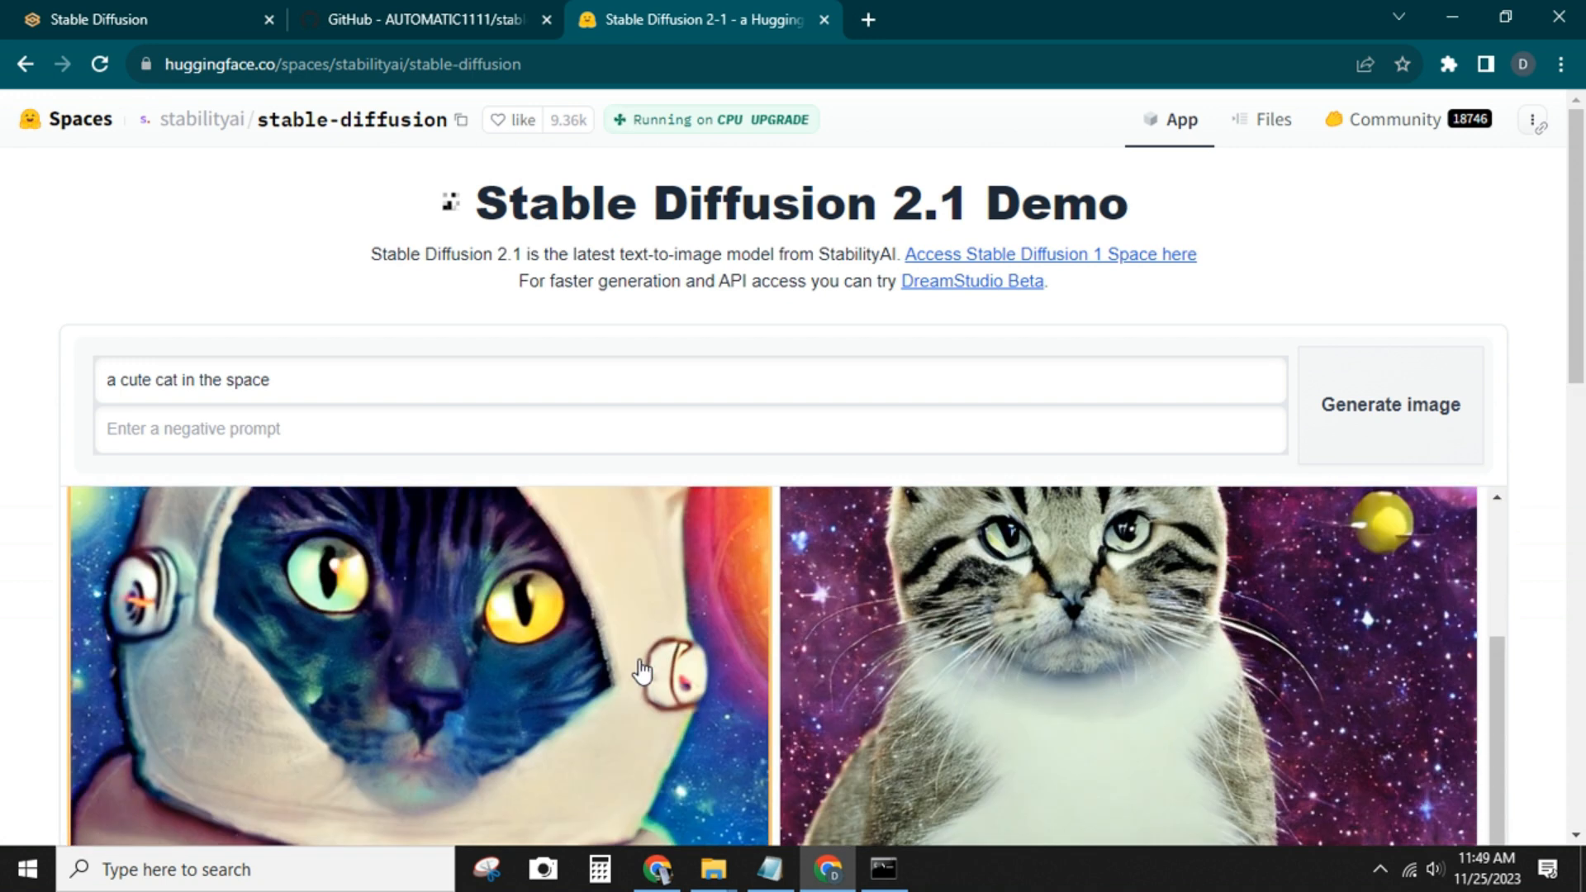
Switch to the AUTOMATIC1111 stable-diffusion-webui GitHub repository and show its full web address
click(377, 17)
drag(1583, 562, 1539, 118)
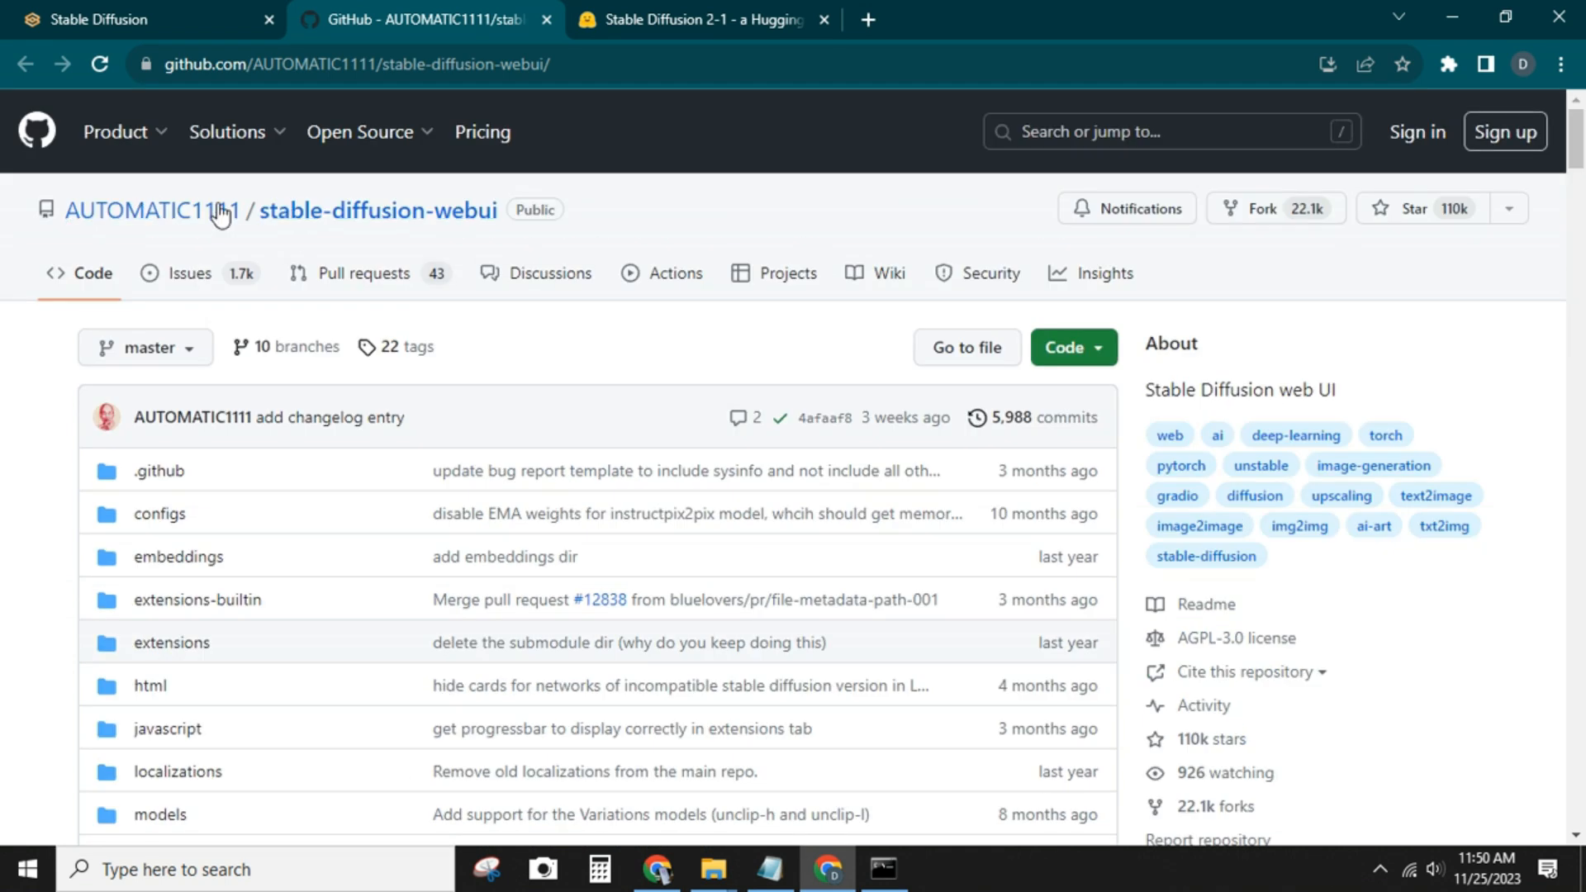
drag(592, 66, 164, 66)
click(626, 68)
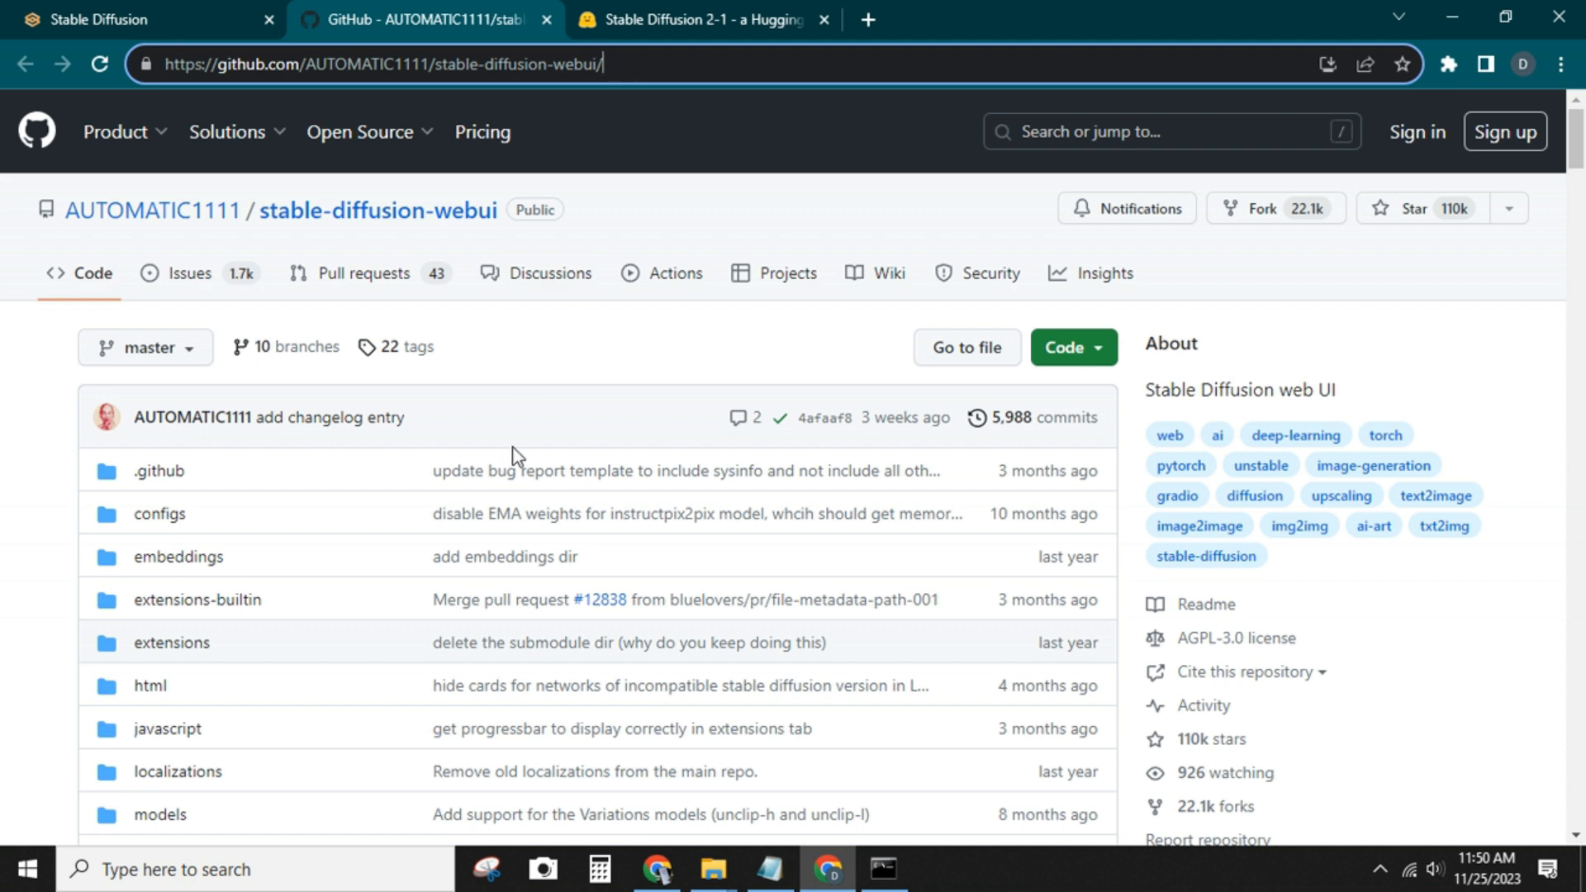
Read through the repository's README, covering the features list and the installation instructions for Windows
scroll(512, 454, down, 15)
scroll(516, 455, down, 9)
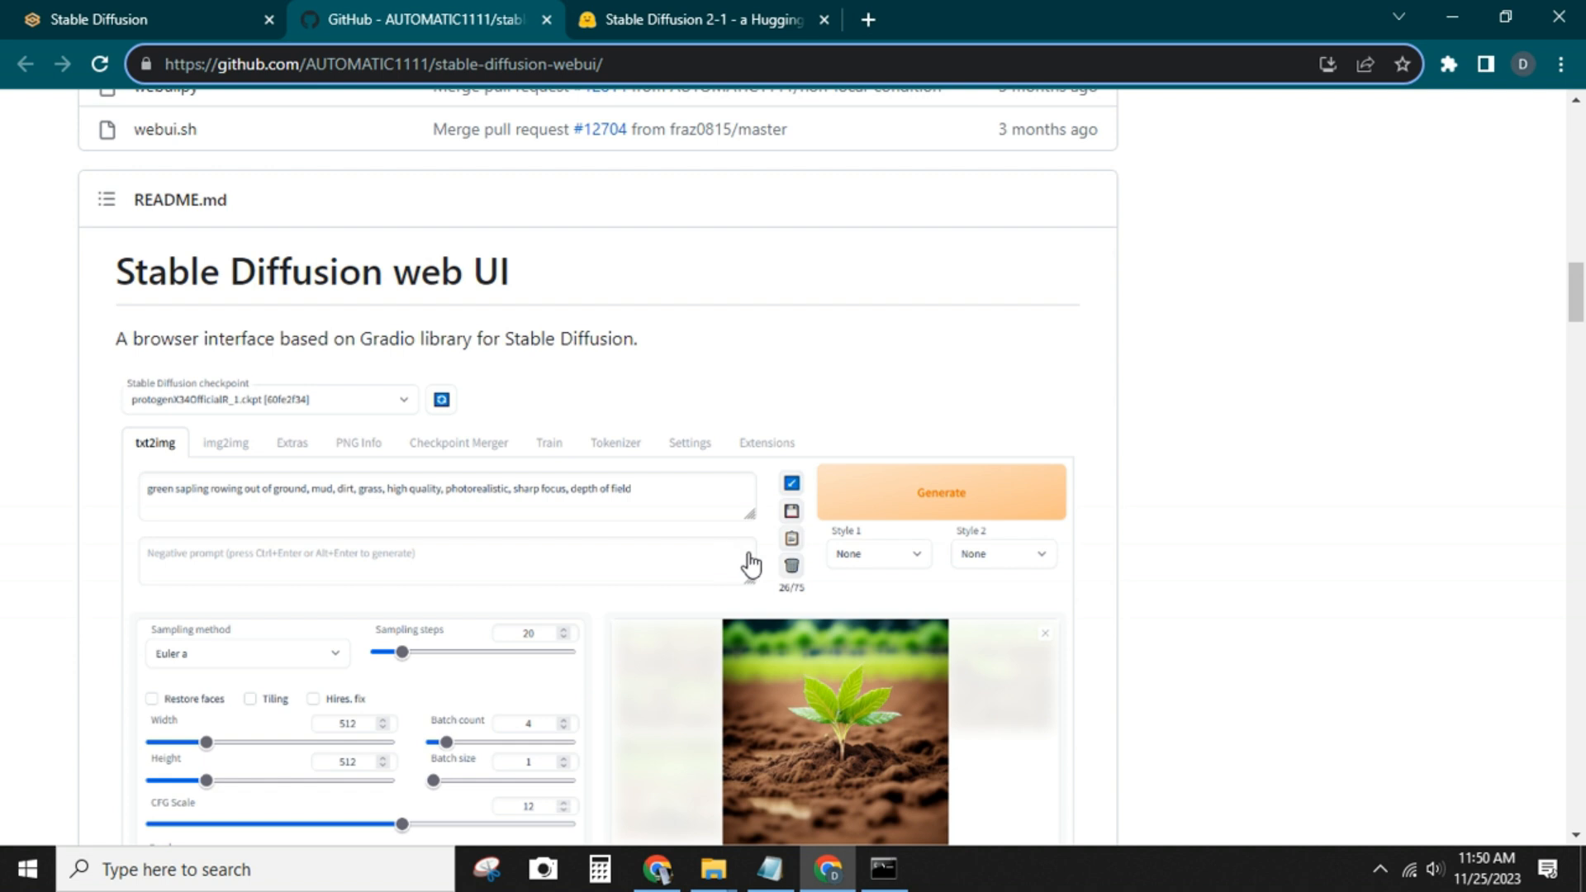
scroll(769, 545, down, 3)
scroll(793, 528, down, 6)
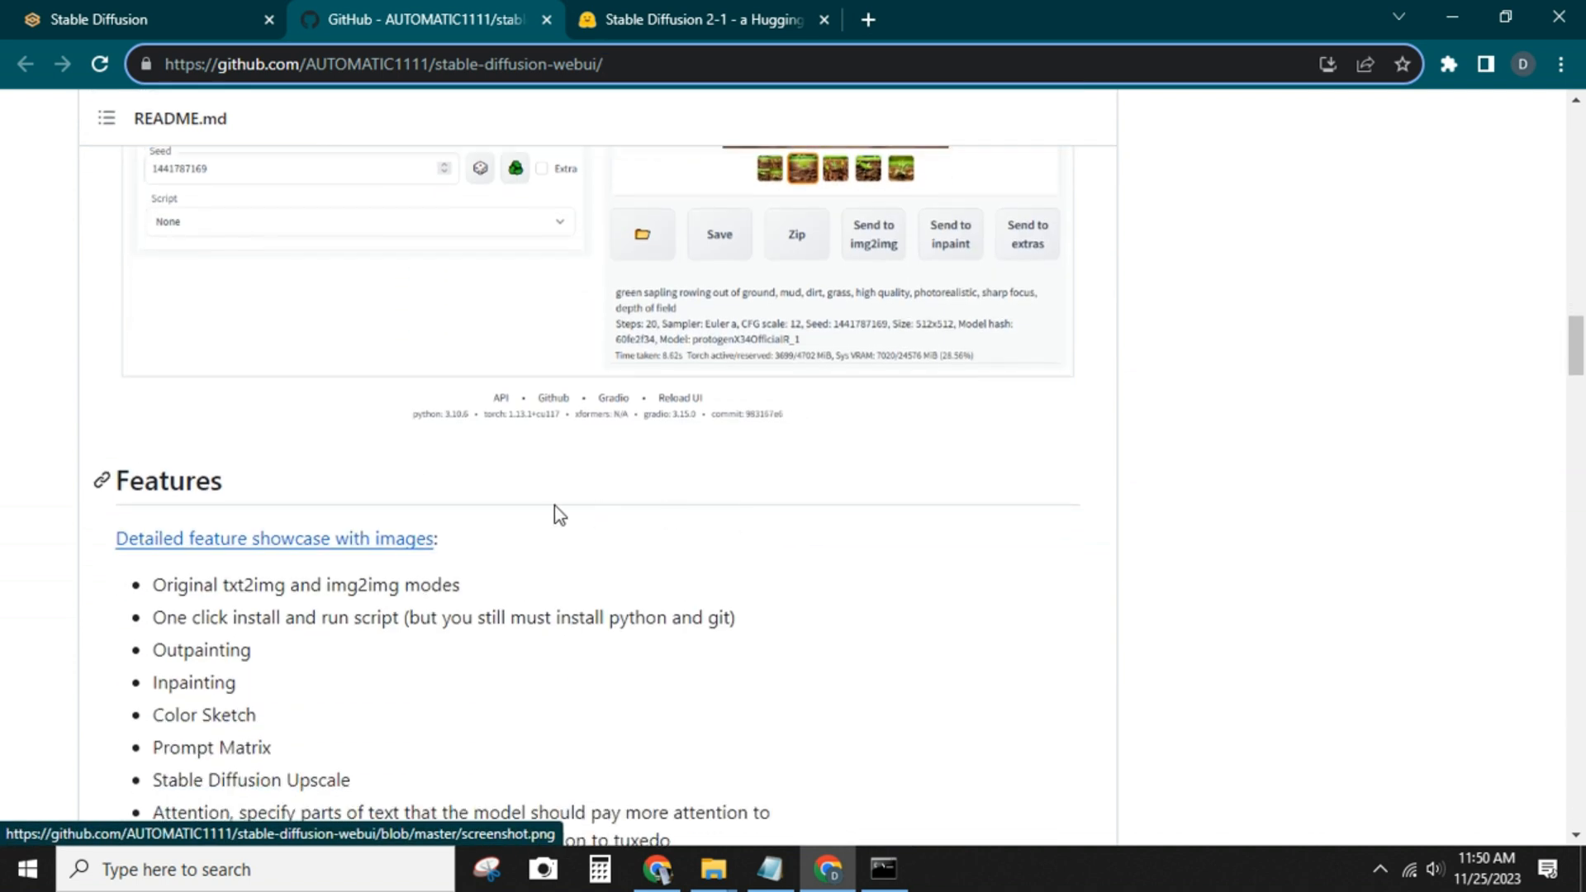
scroll(239, 529, down, 1)
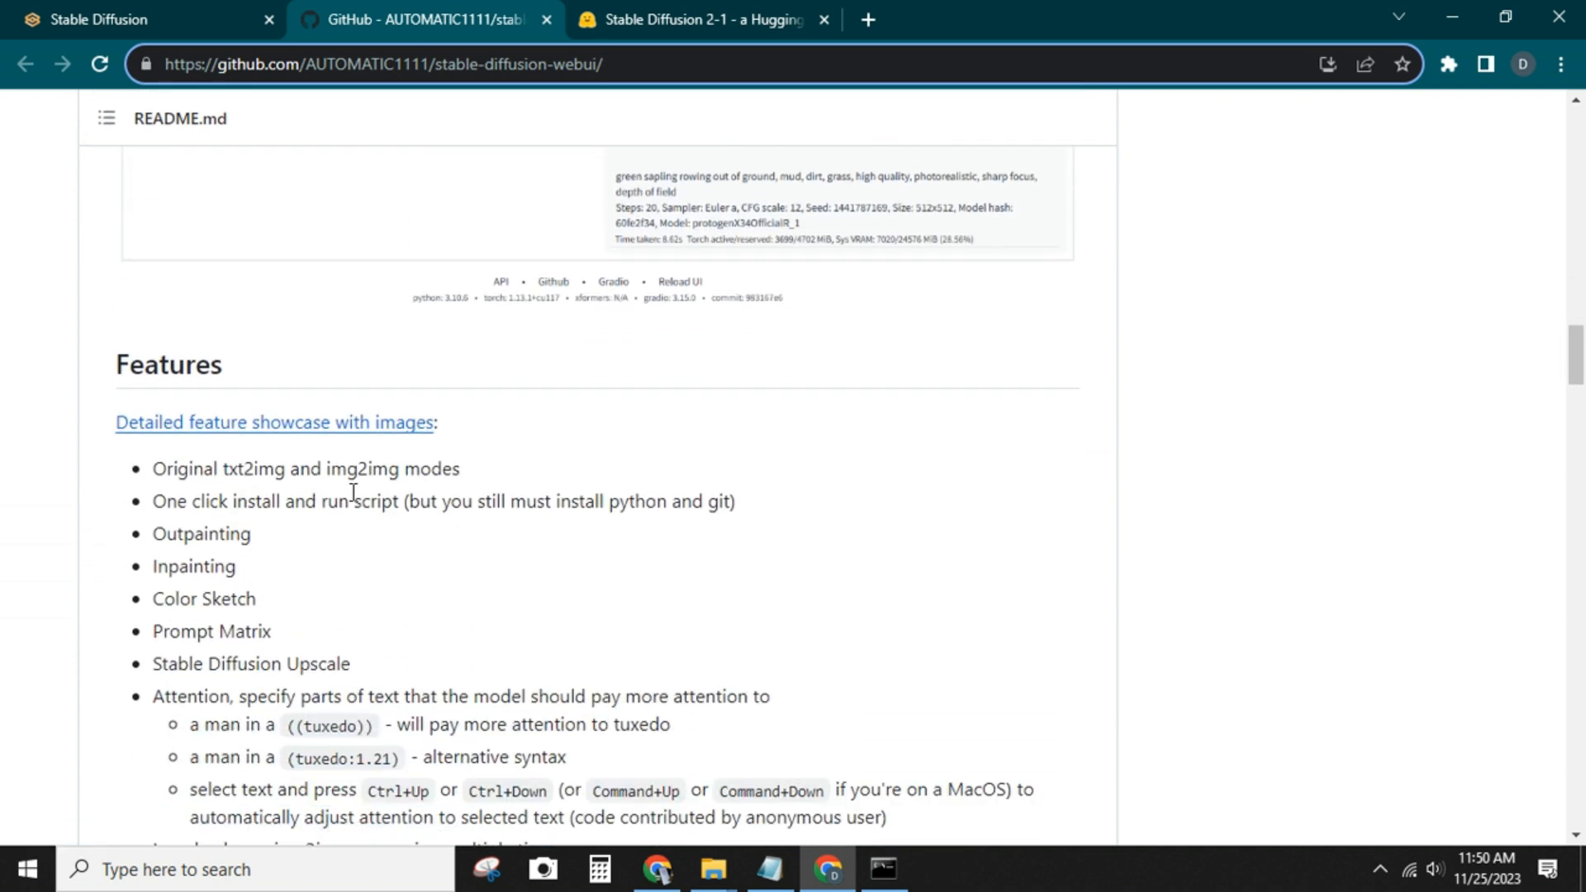
scroll(355, 496, down, 15)
scroll(356, 504, down, 14)
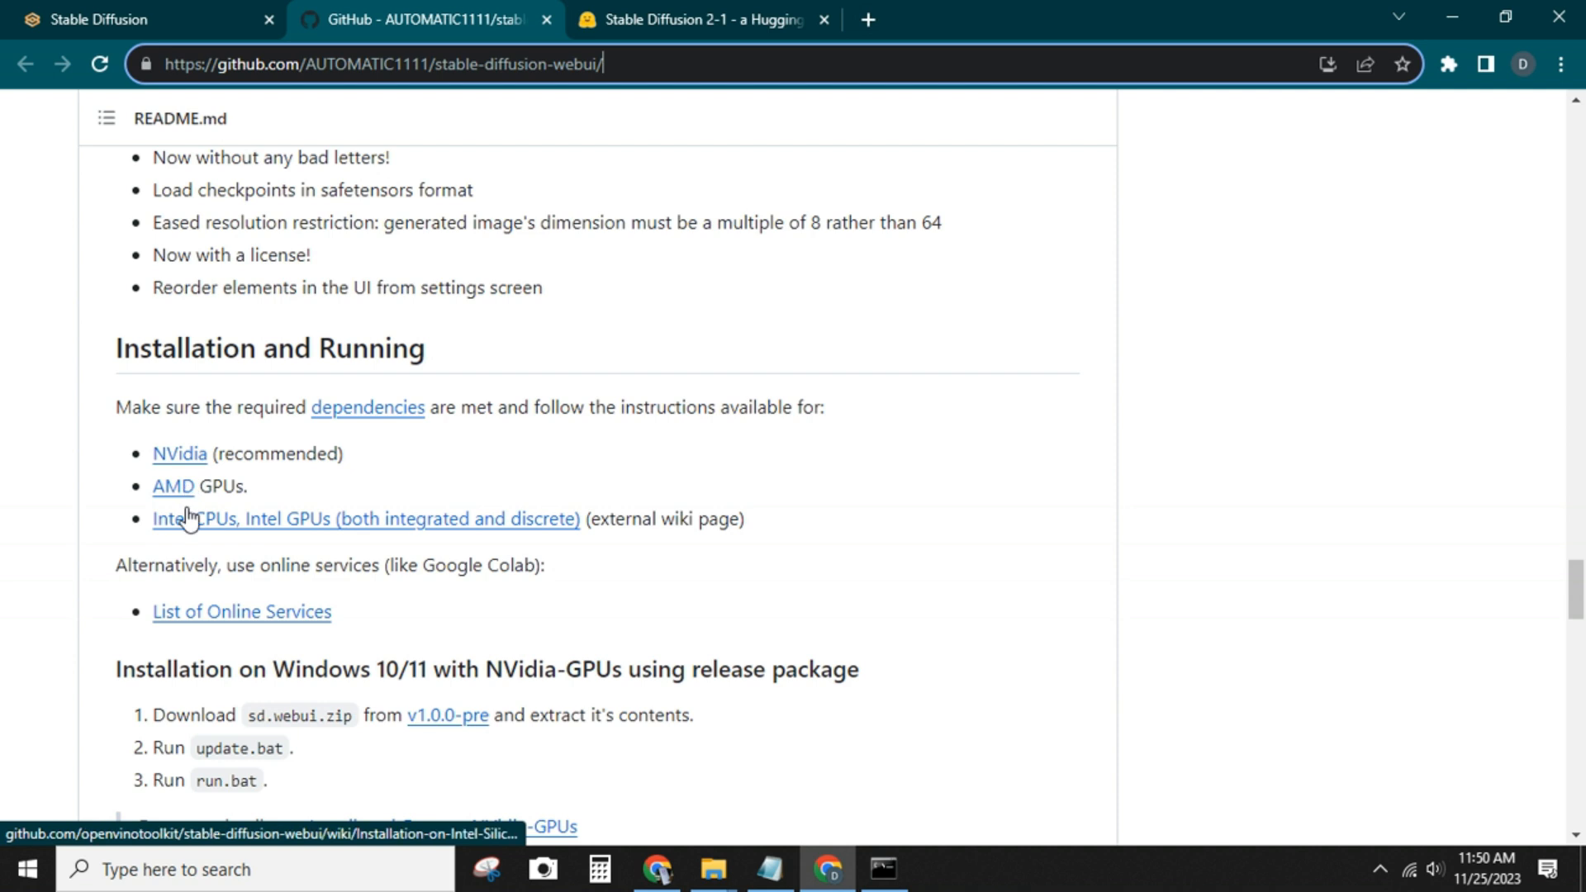
scroll(488, 534, down, 3)
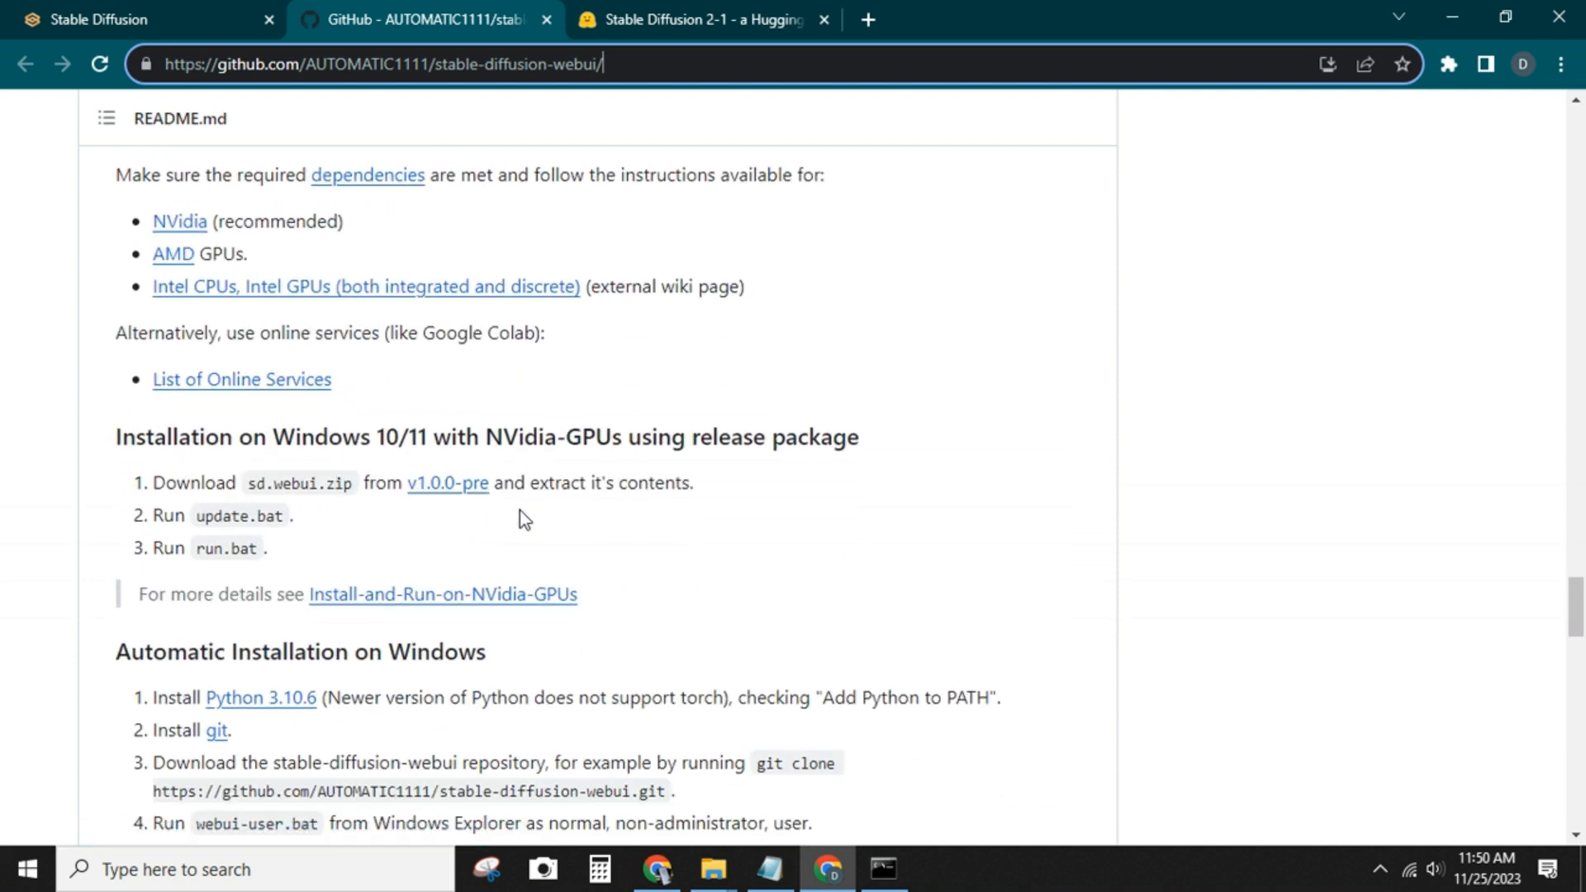
scroll(519, 510, down, 3)
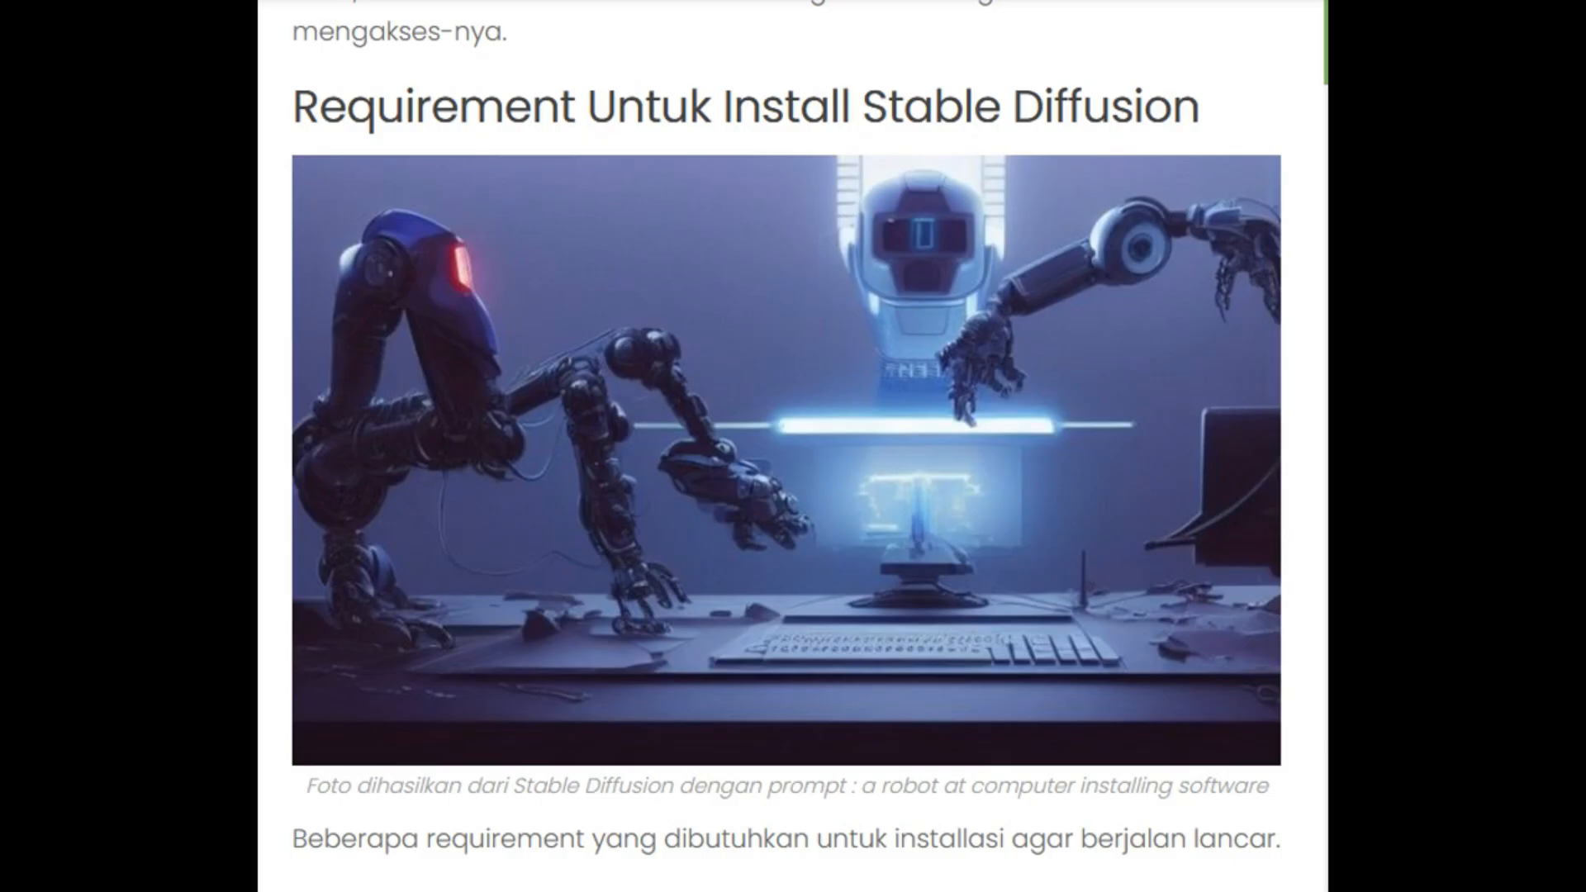
Review the article section listing the system requirements for installing Stable Diffusion
scroll(787, 446, down, 1)
scroll(786, 446, up, 1)
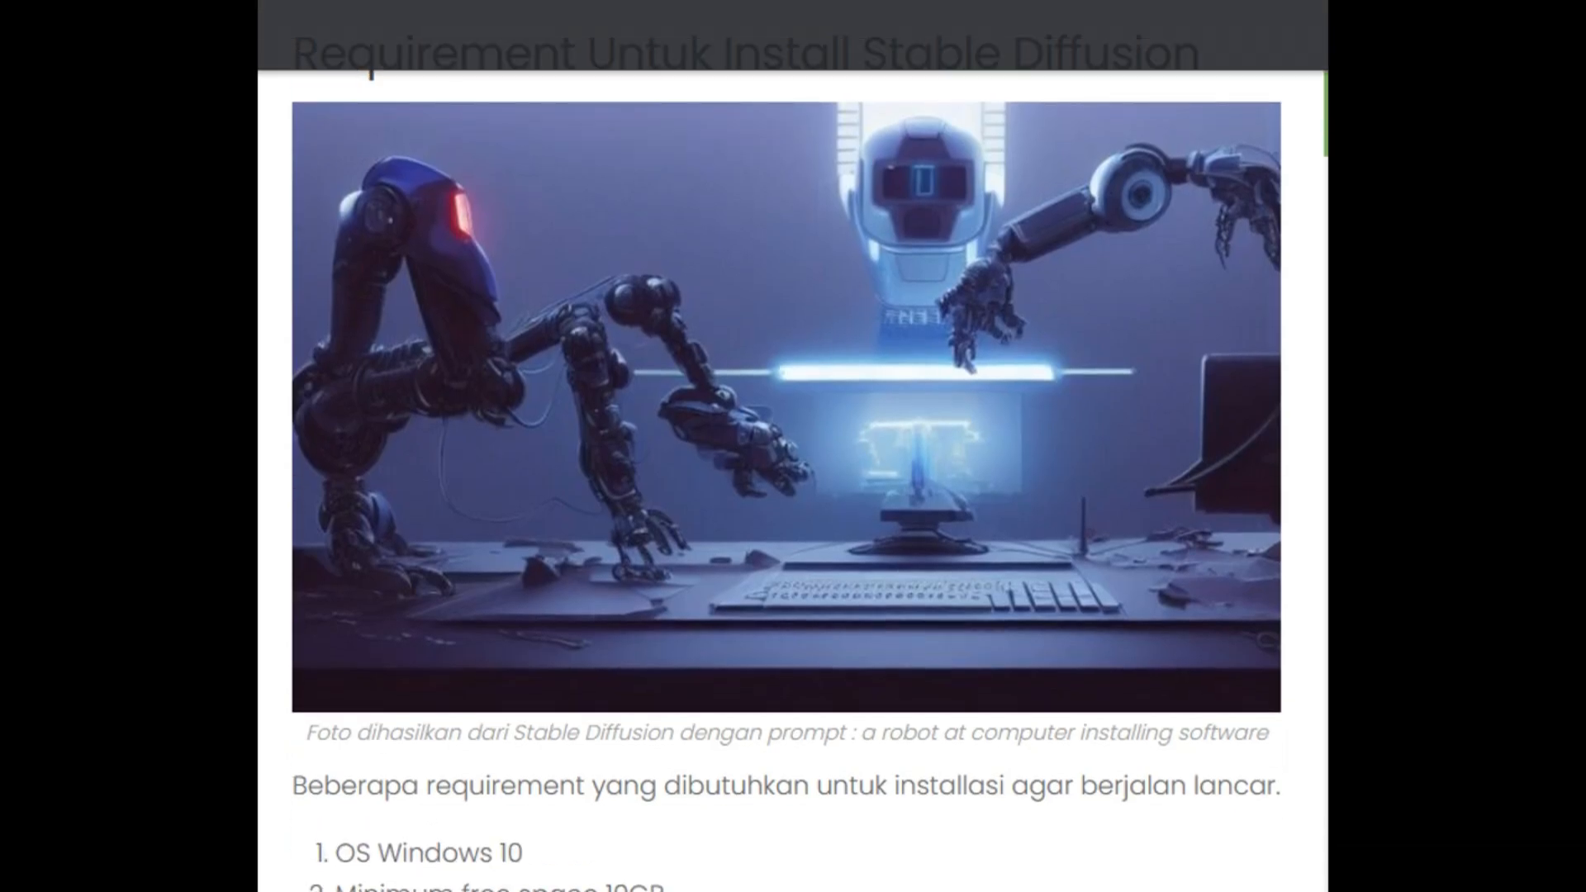
scroll(1041, 465, up, 2)
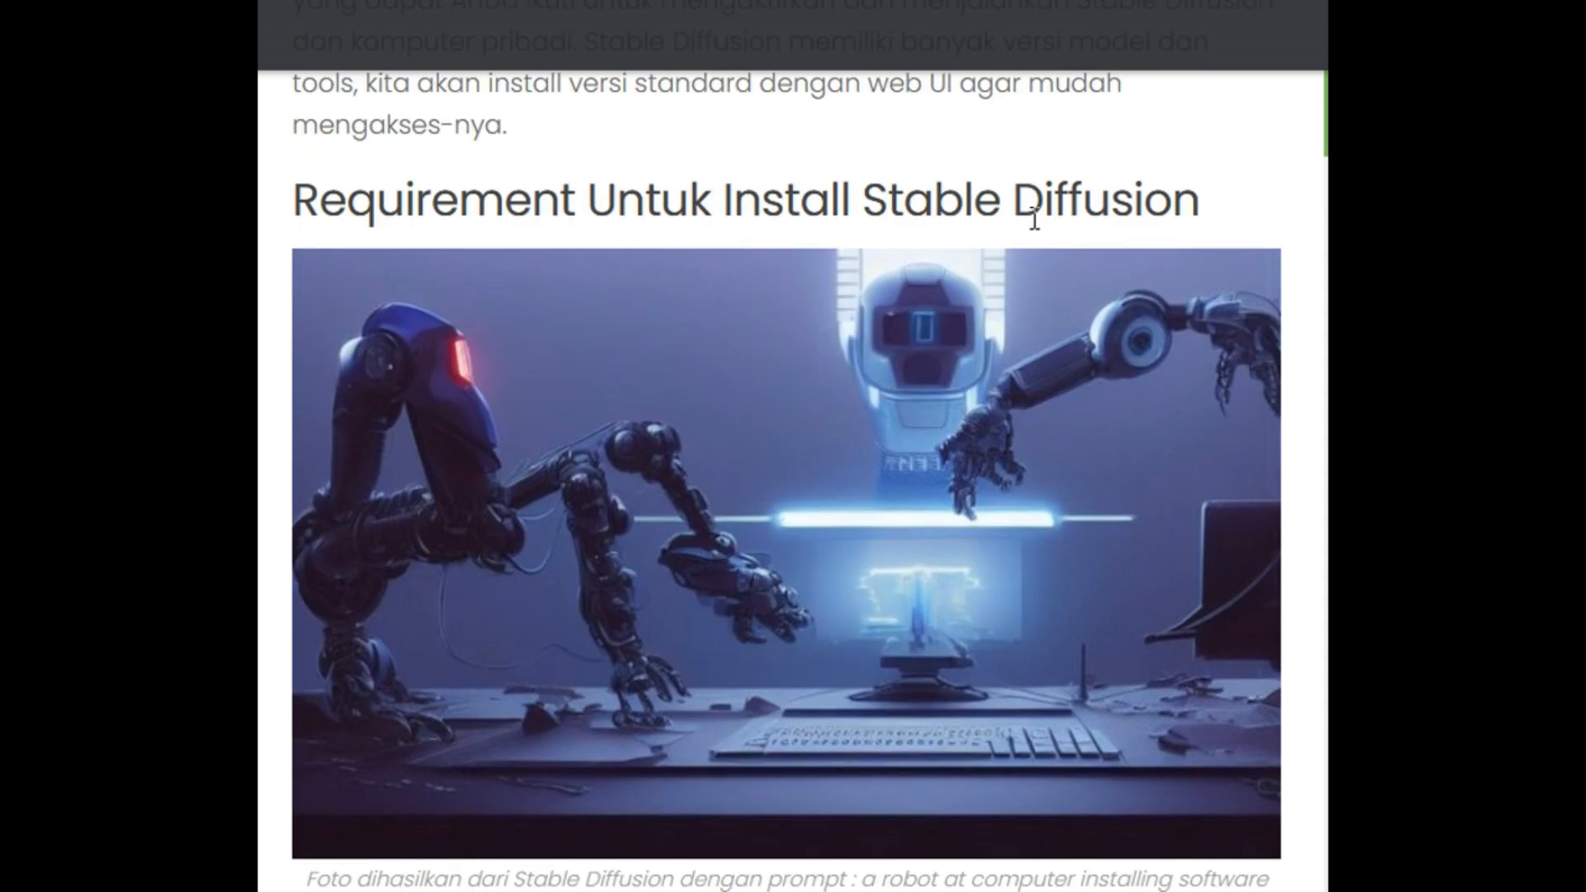
scroll(1056, 209, down, 2)
scroll(1056, 206, down, 2)
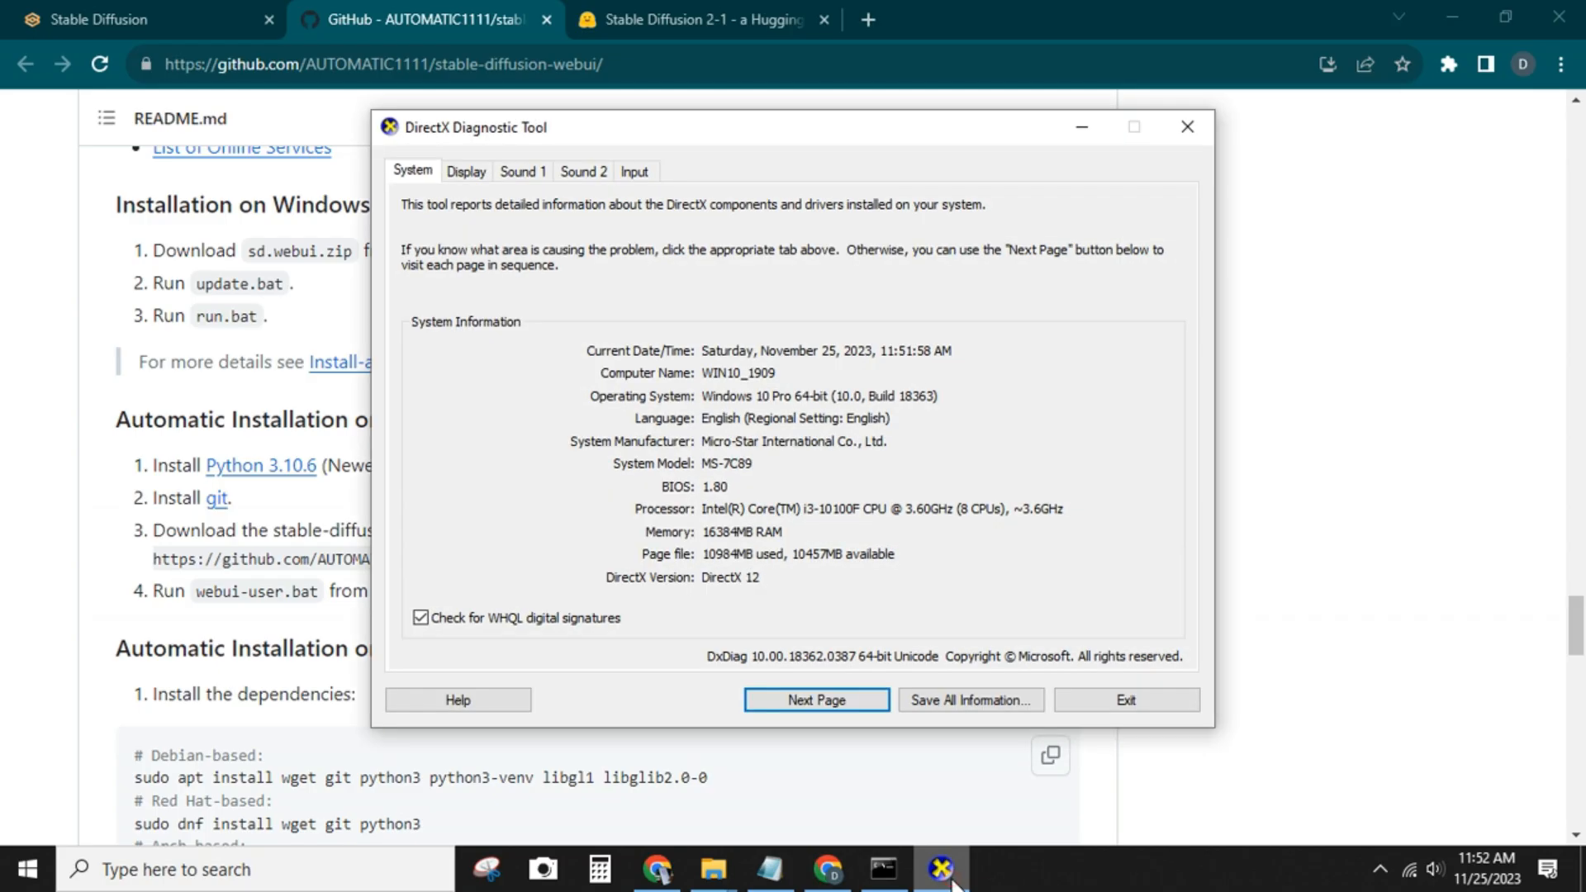
Check the processor, memory and display adapter information in the DirectX Diagnostic Tool
click(818, 508)
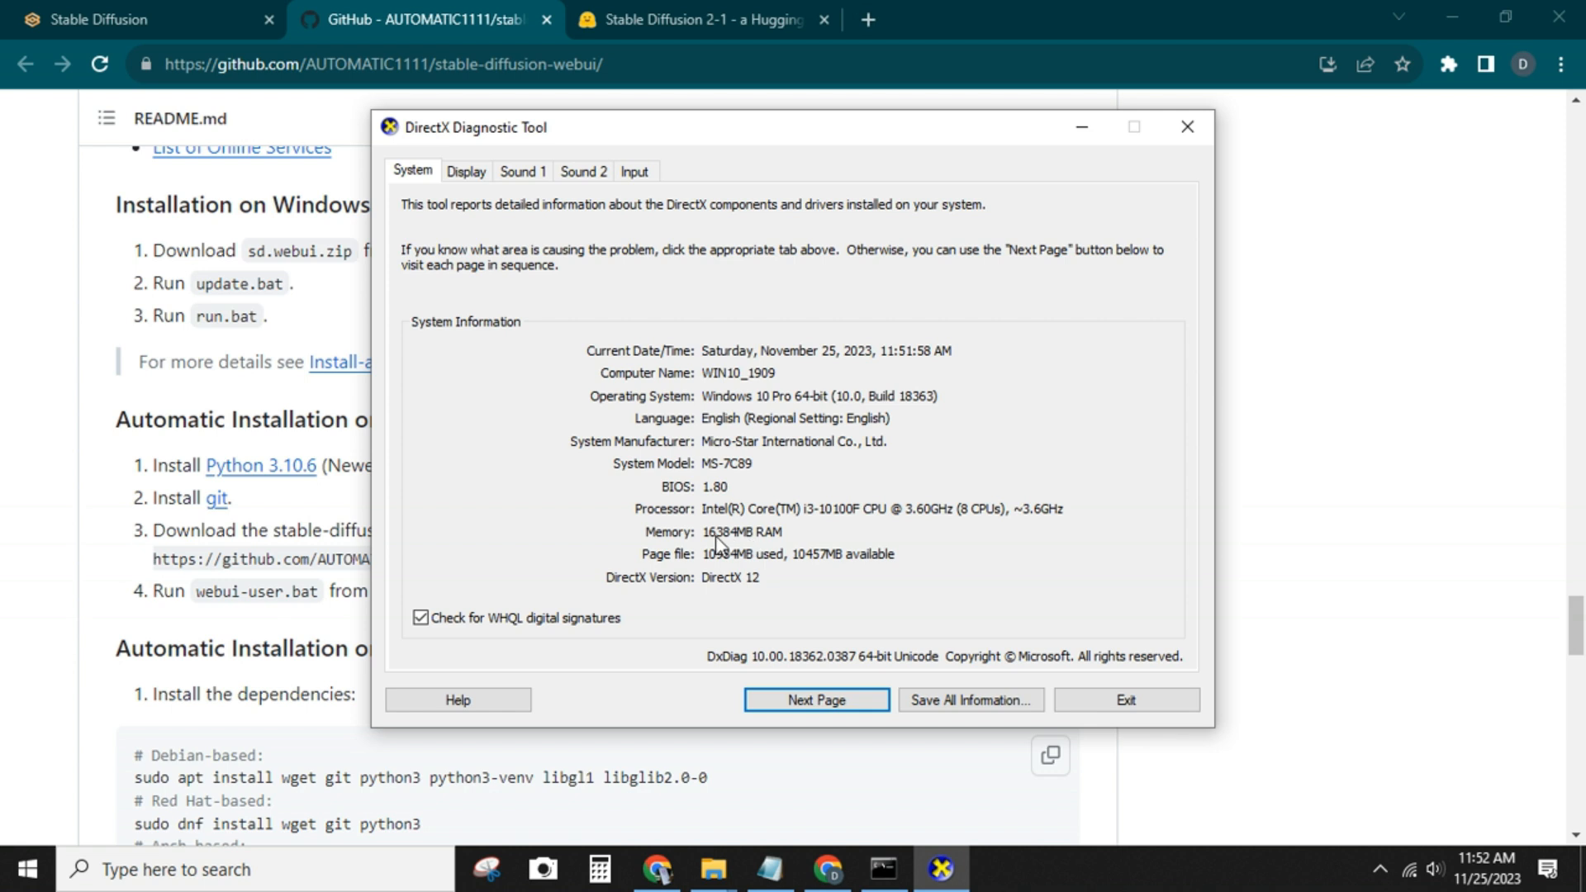
click(468, 171)
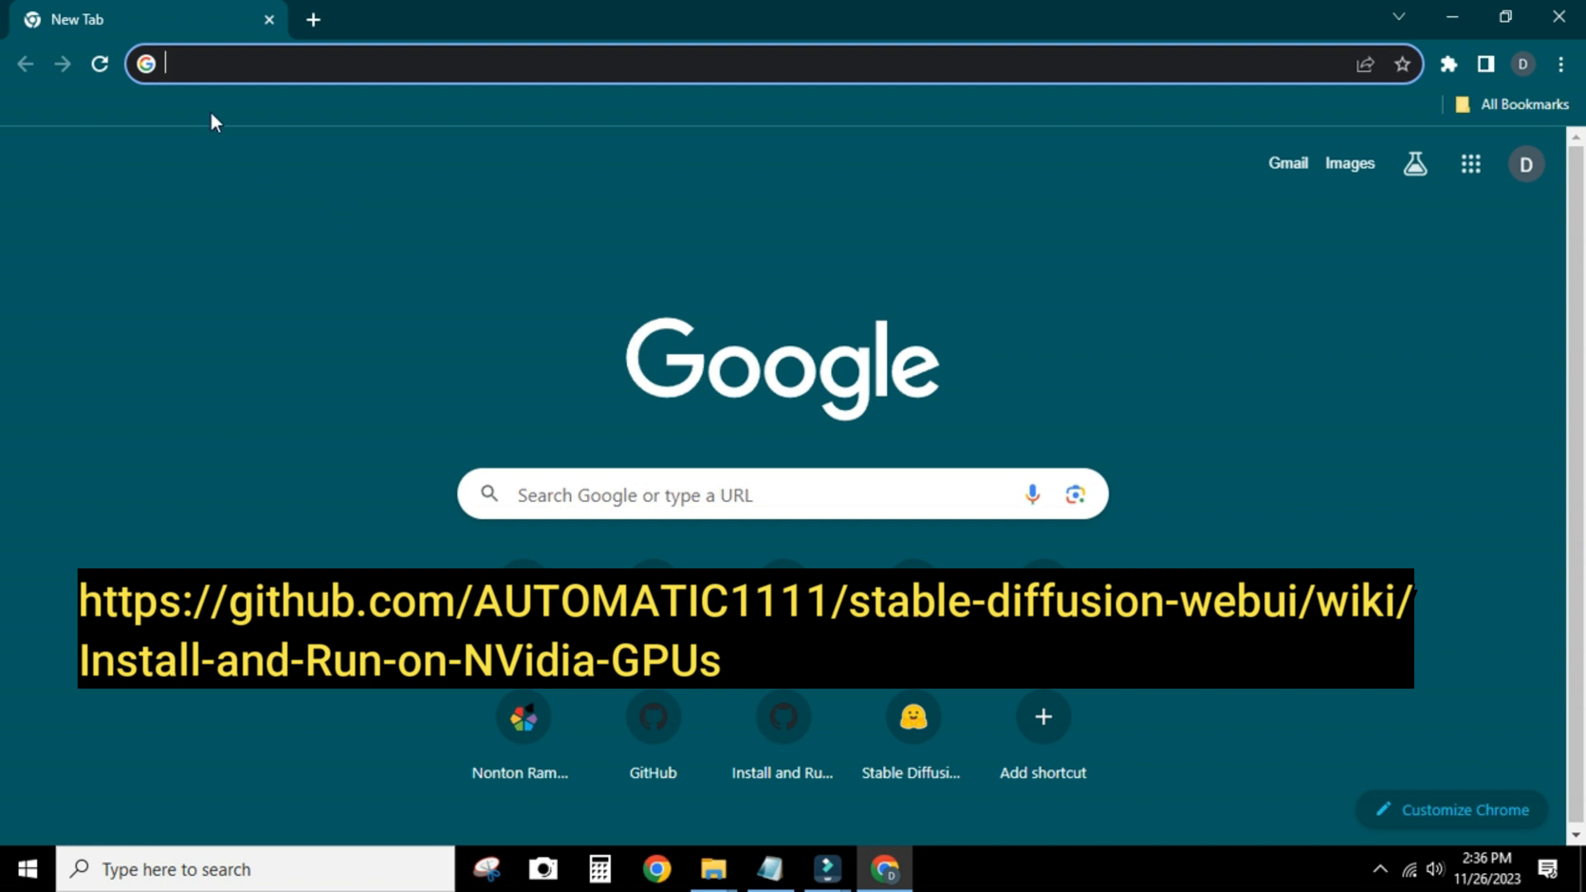
Open the stable-diffusion-webui wiki page Install-and-Run-on-NVidia-GPUs and read its automatic installation instructions for Windows
right_click(223, 70)
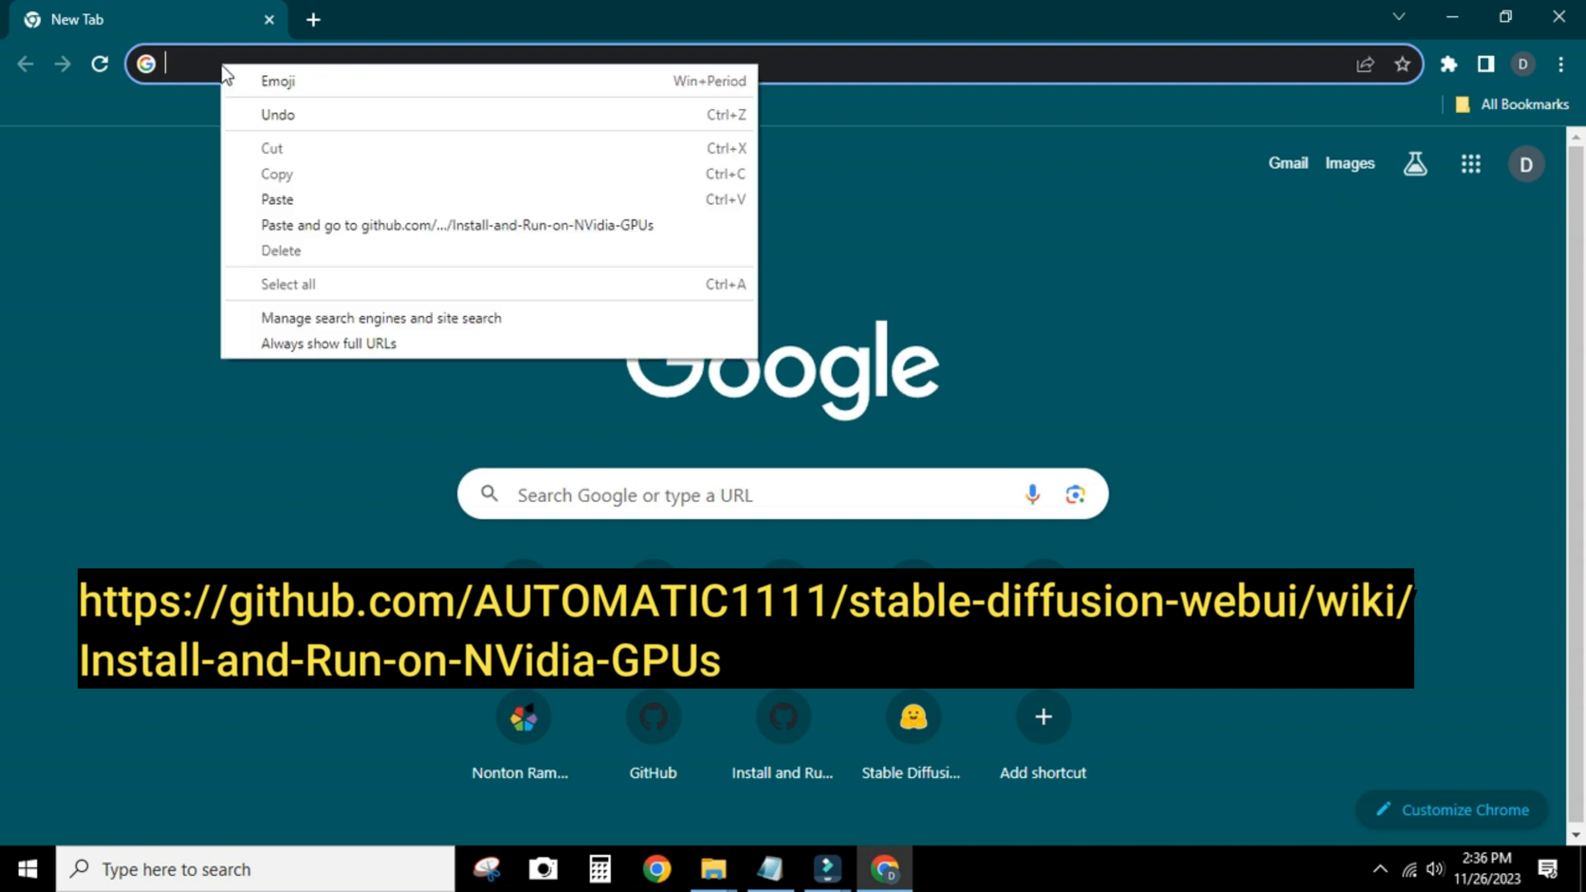
click(293, 225)
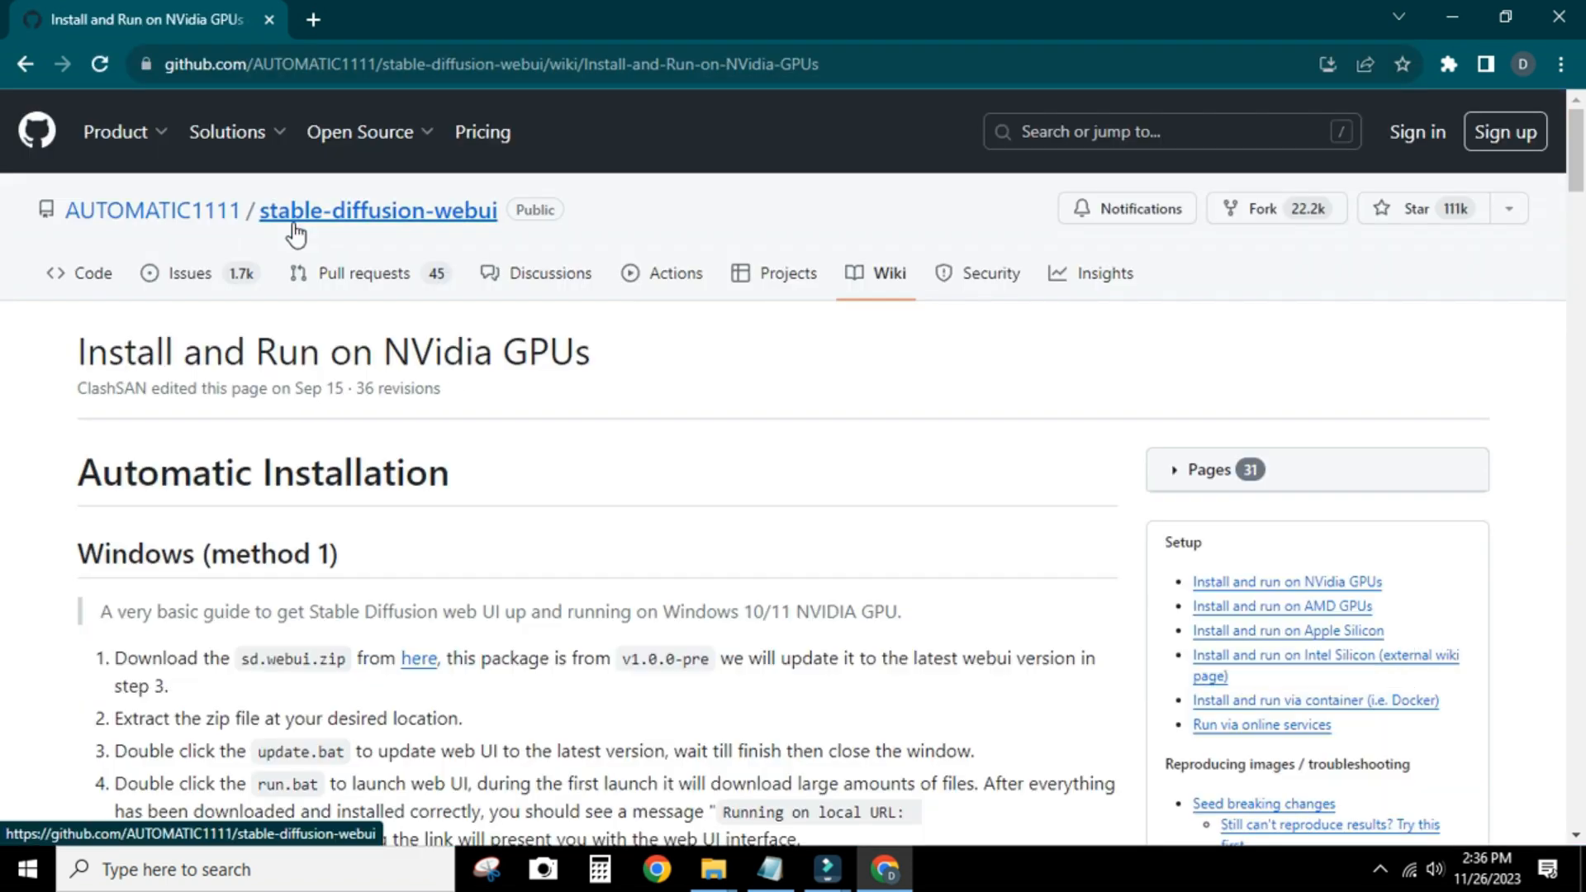
scroll(324, 479, down, 1)
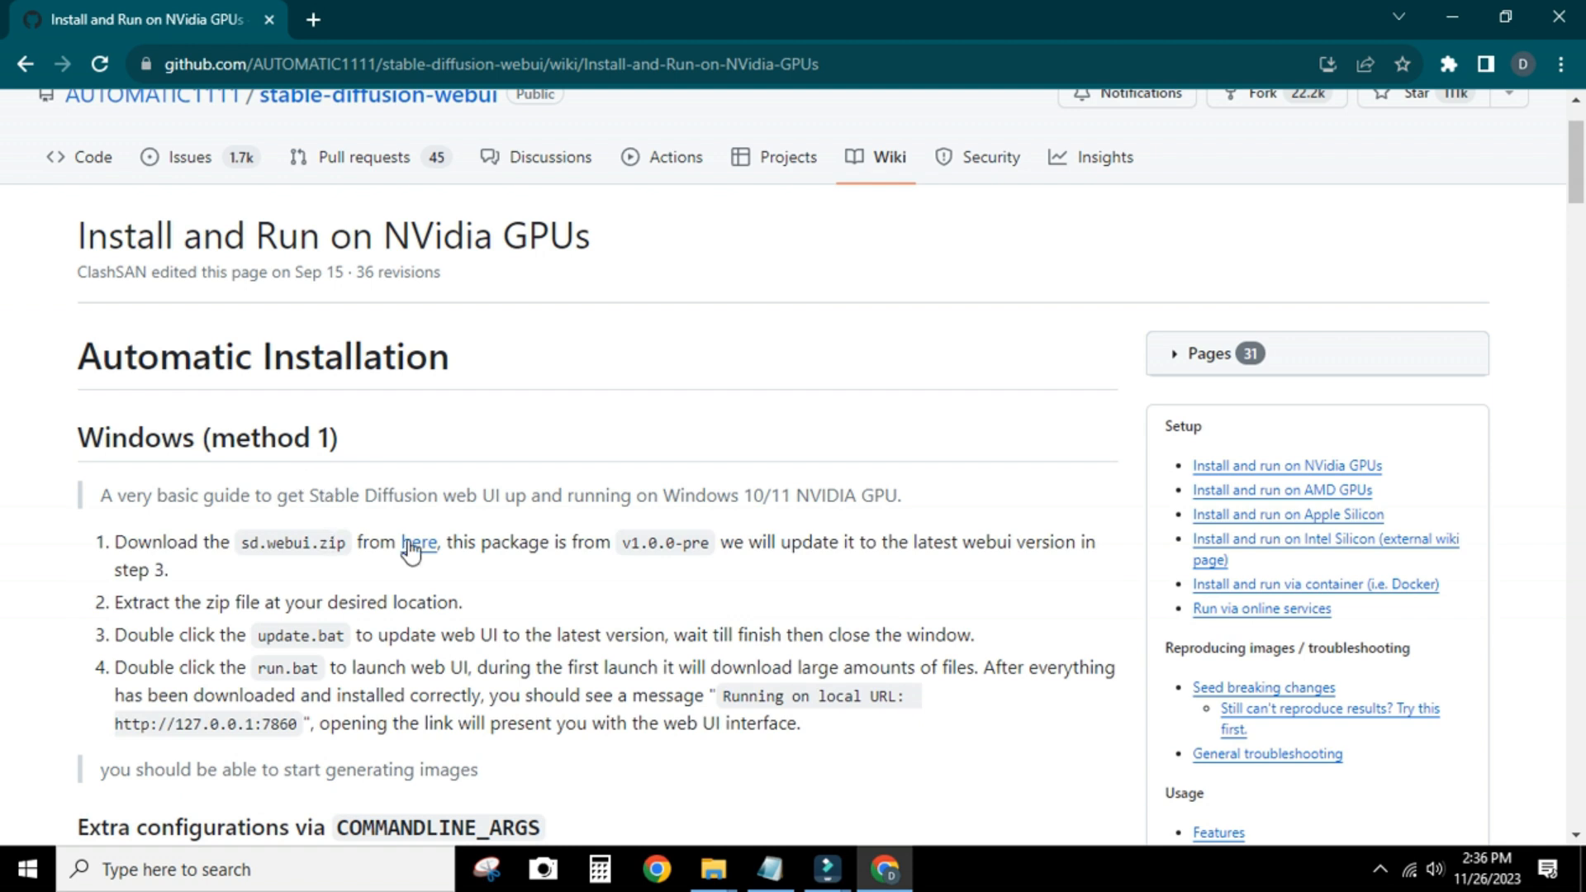
scroll(409, 547, down, 7)
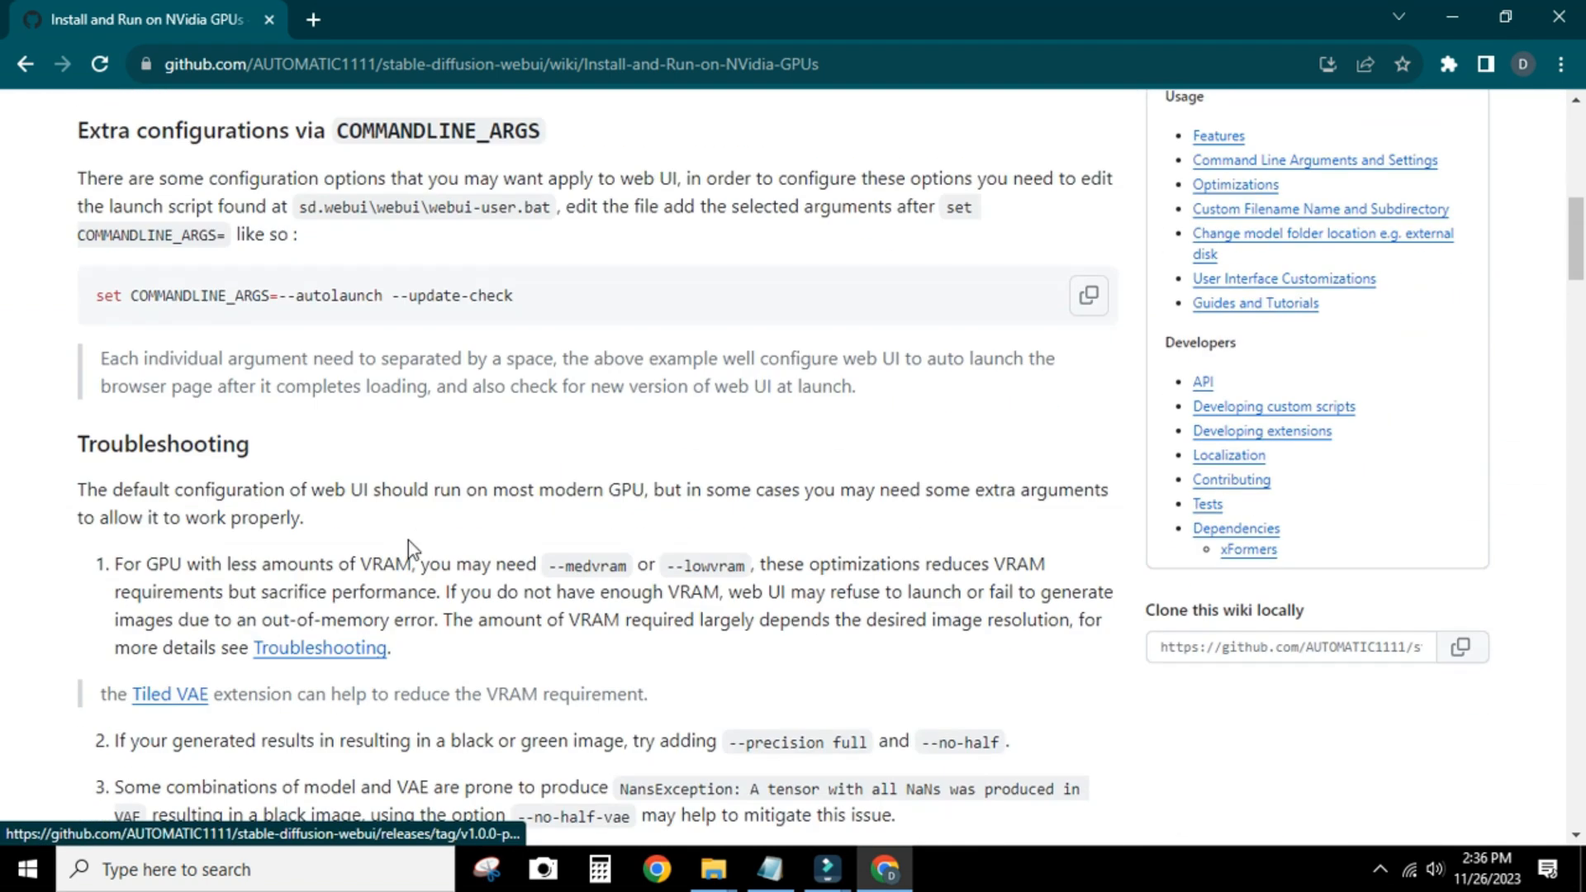
Download the Python 3.10.6 and Git installers linked in the wiki's Windows (method 2) section
scroll(408, 547, down, 4)
scroll(408, 546, down, 5)
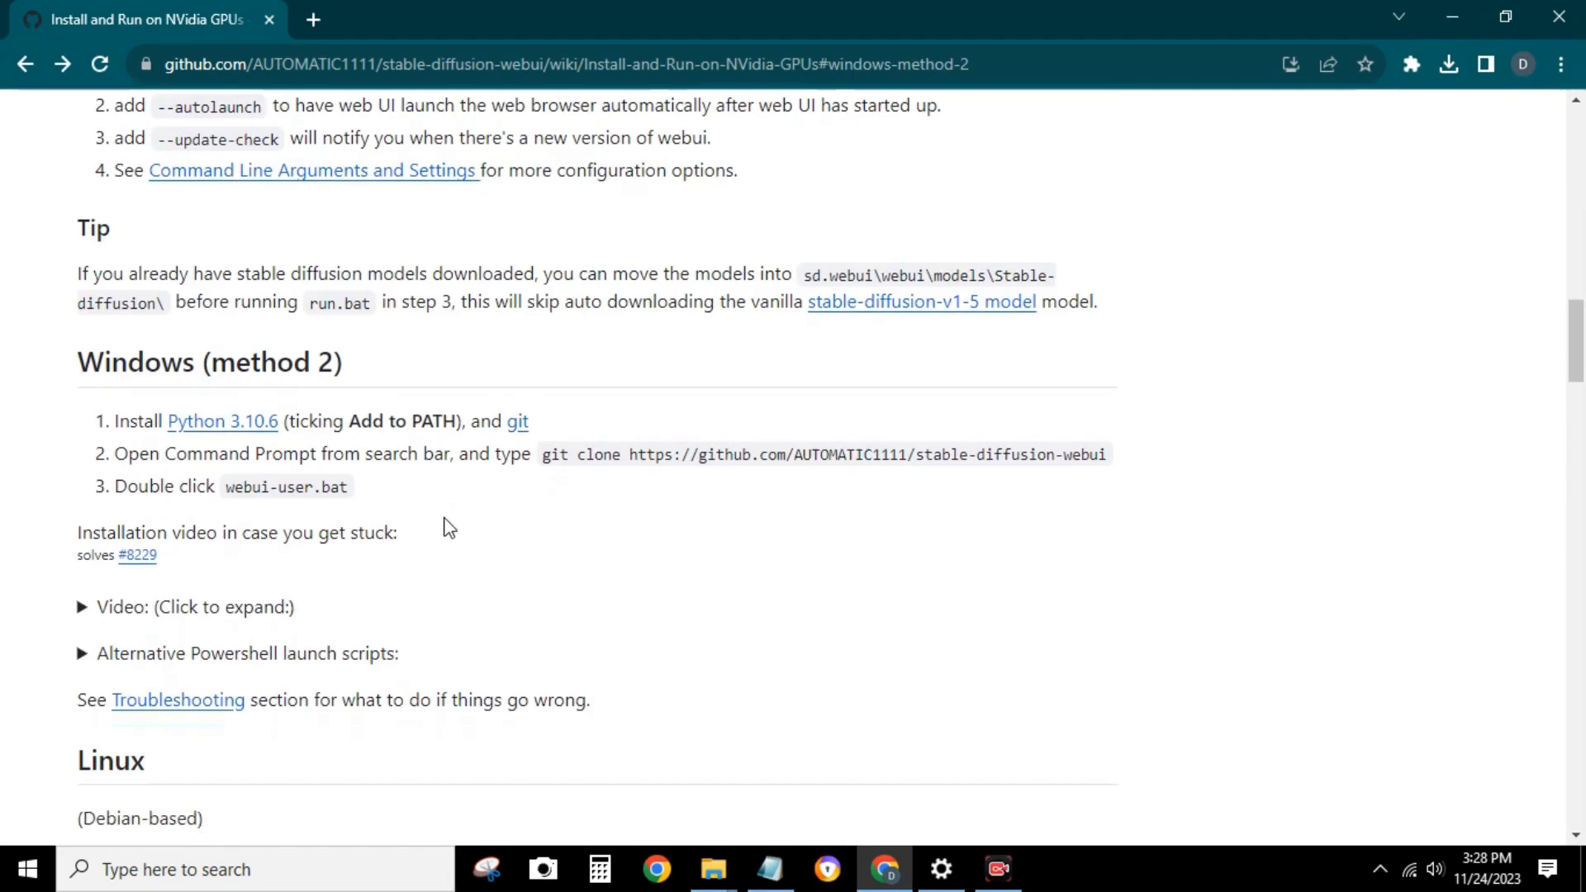
scroll(238, 431, down, 1)
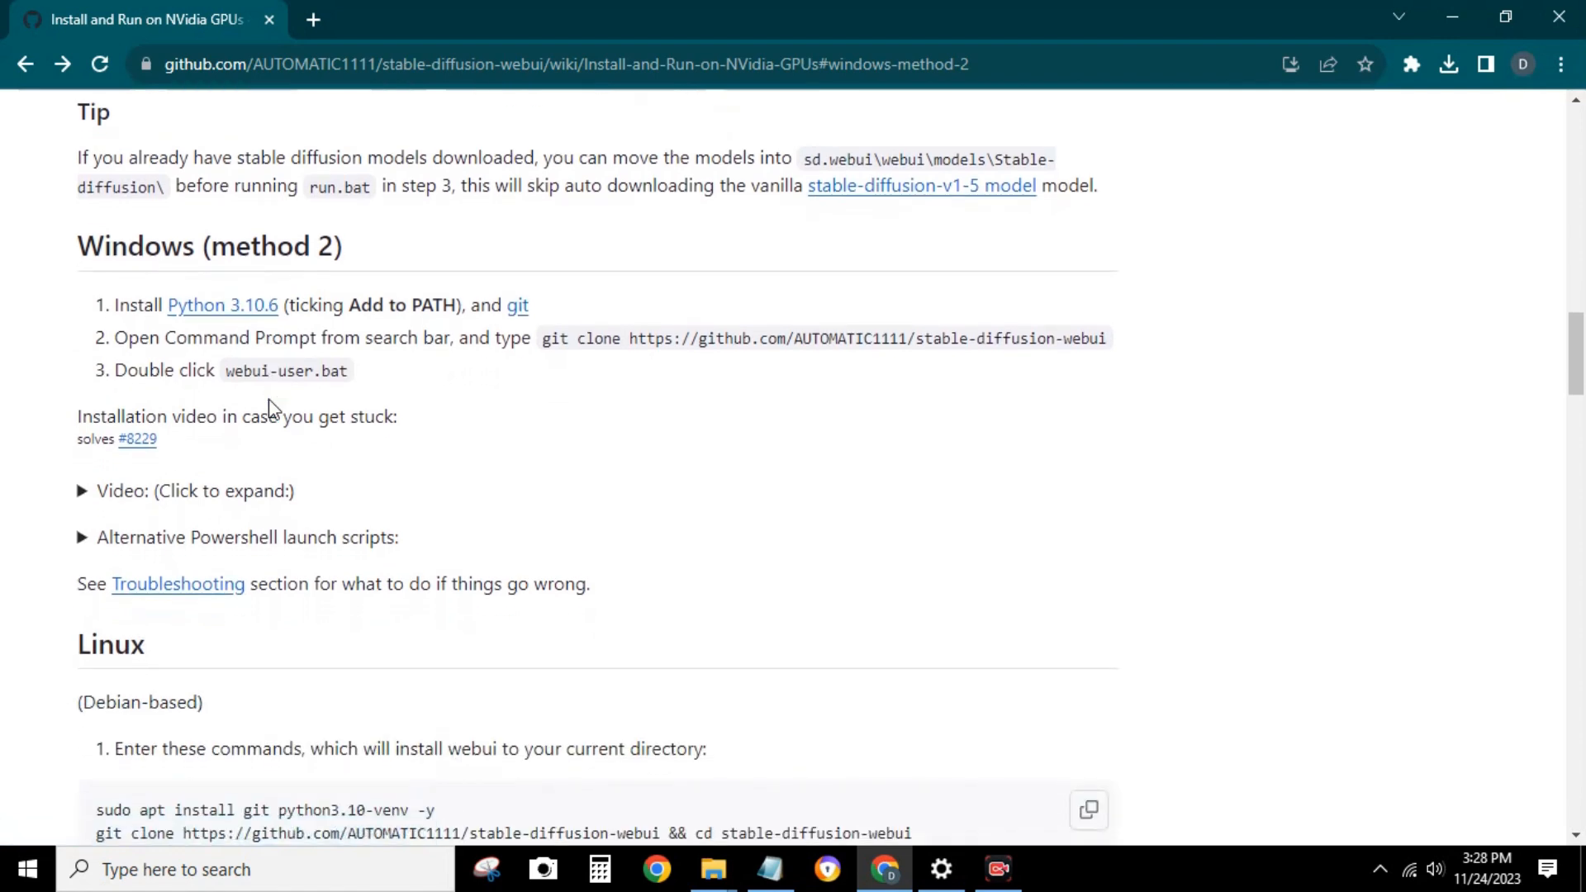
click(269, 310)
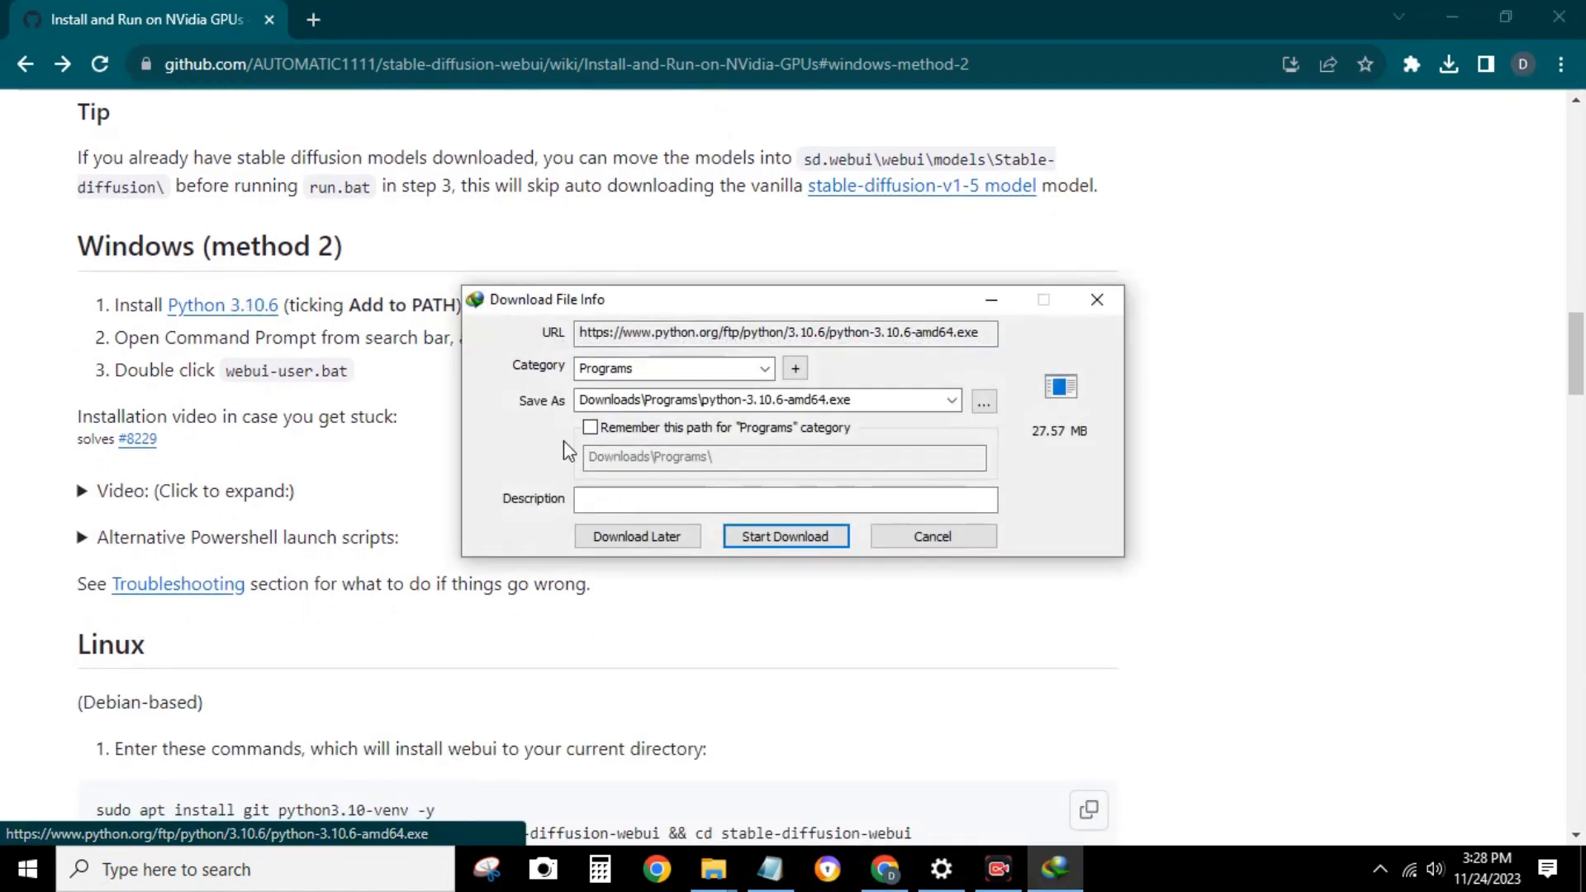
click(778, 541)
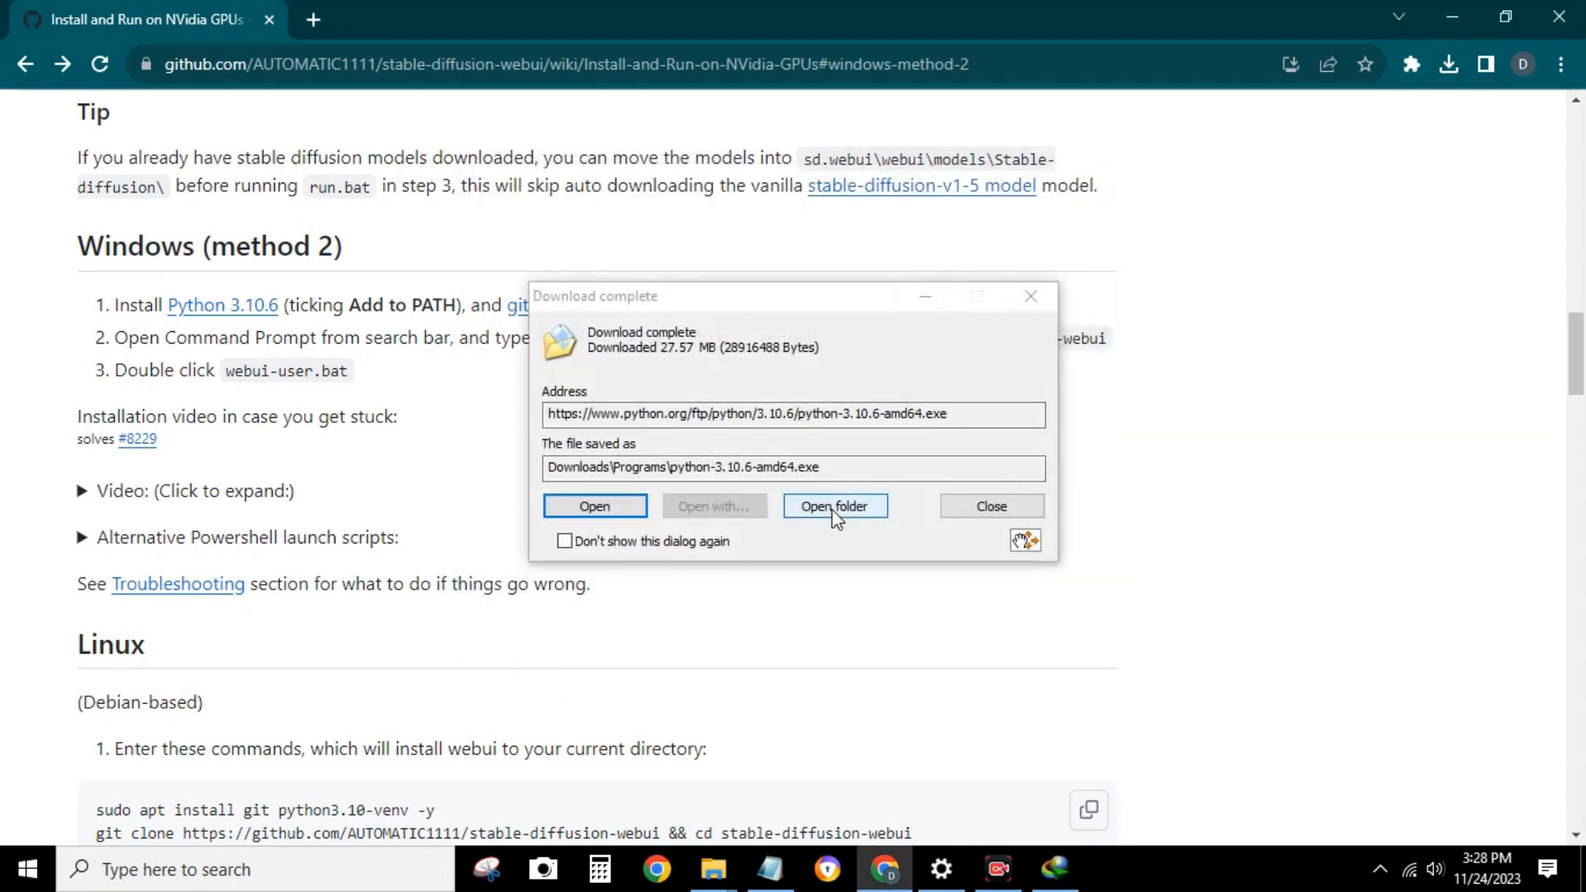
drag(866, 303, 743, 450)
click(850, 651)
click(520, 308)
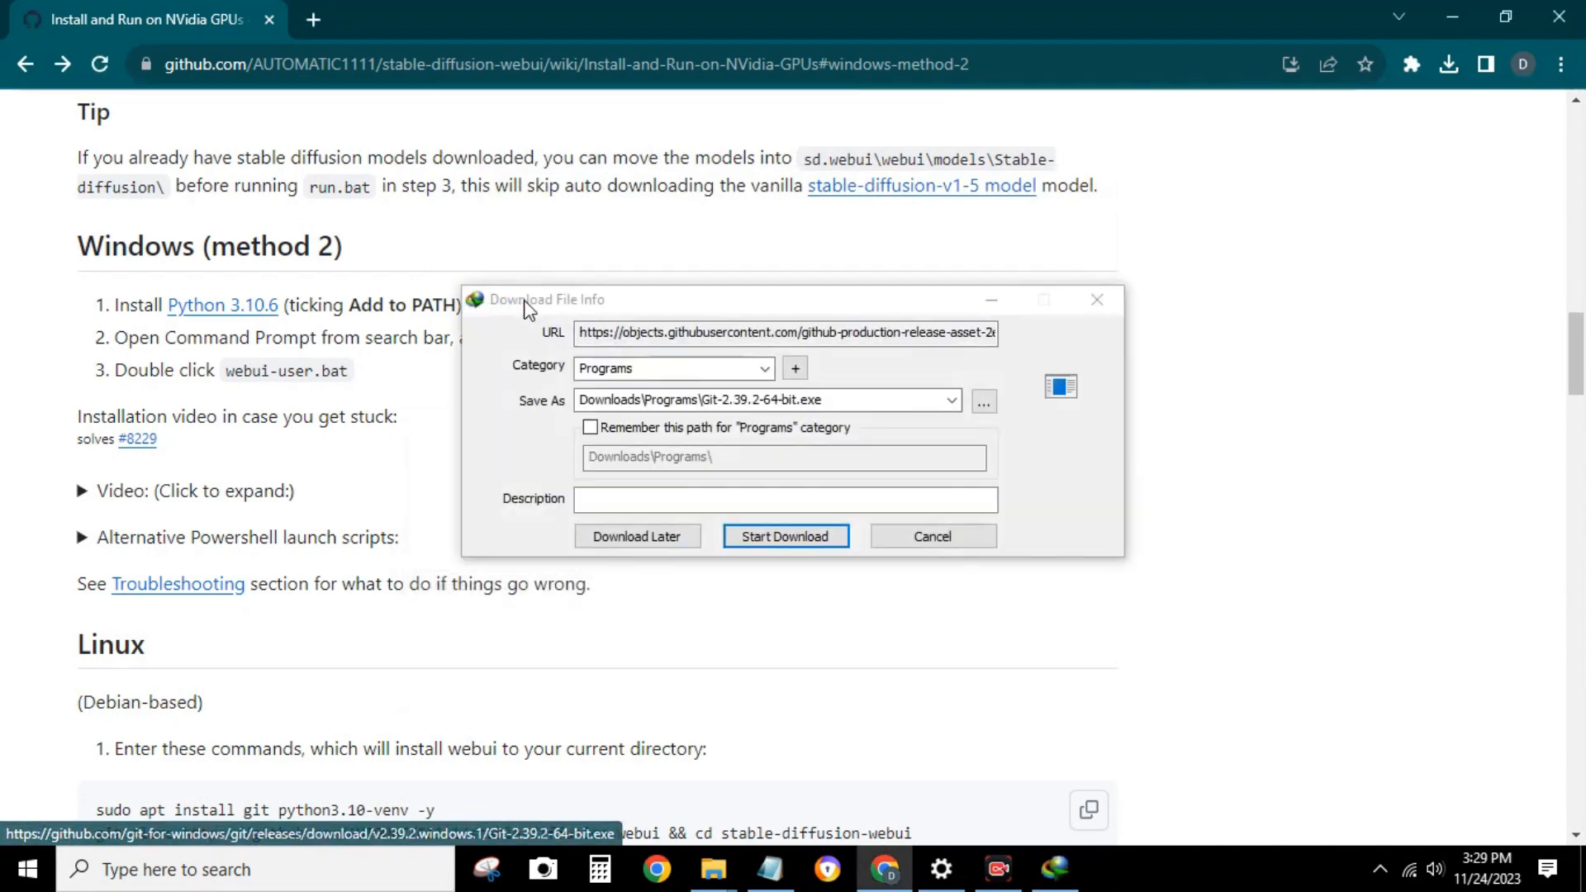
click(807, 534)
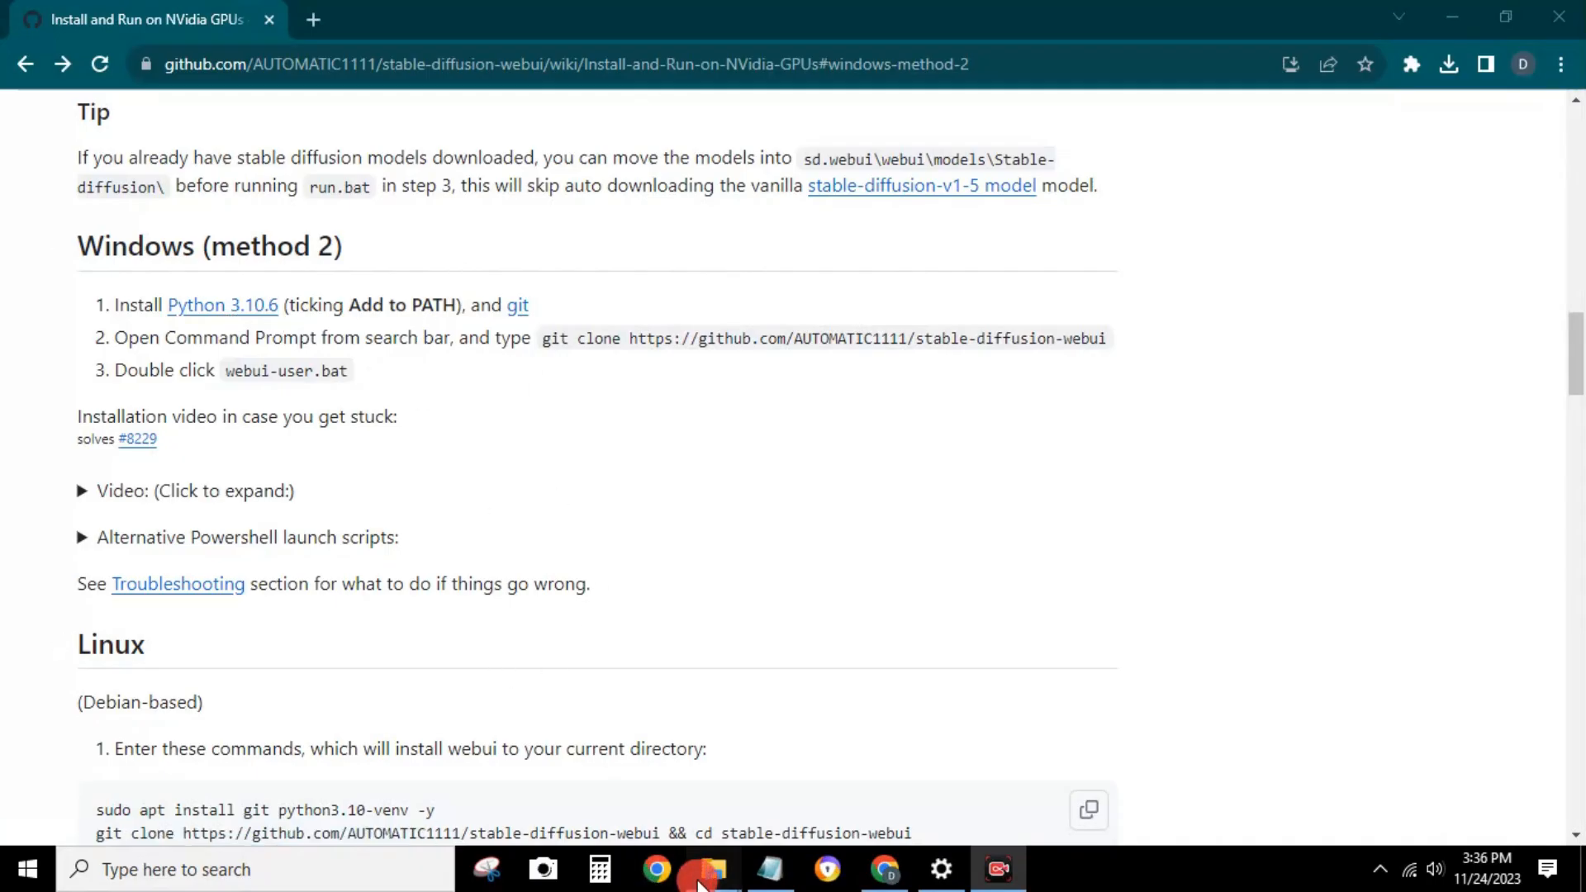
Install Python 3.10.6 from the downloaded python-3.10.6-amd64.exe with default settings and Python 3.10 added to PATH
mouse_move(713, 869)
click(1058, 744)
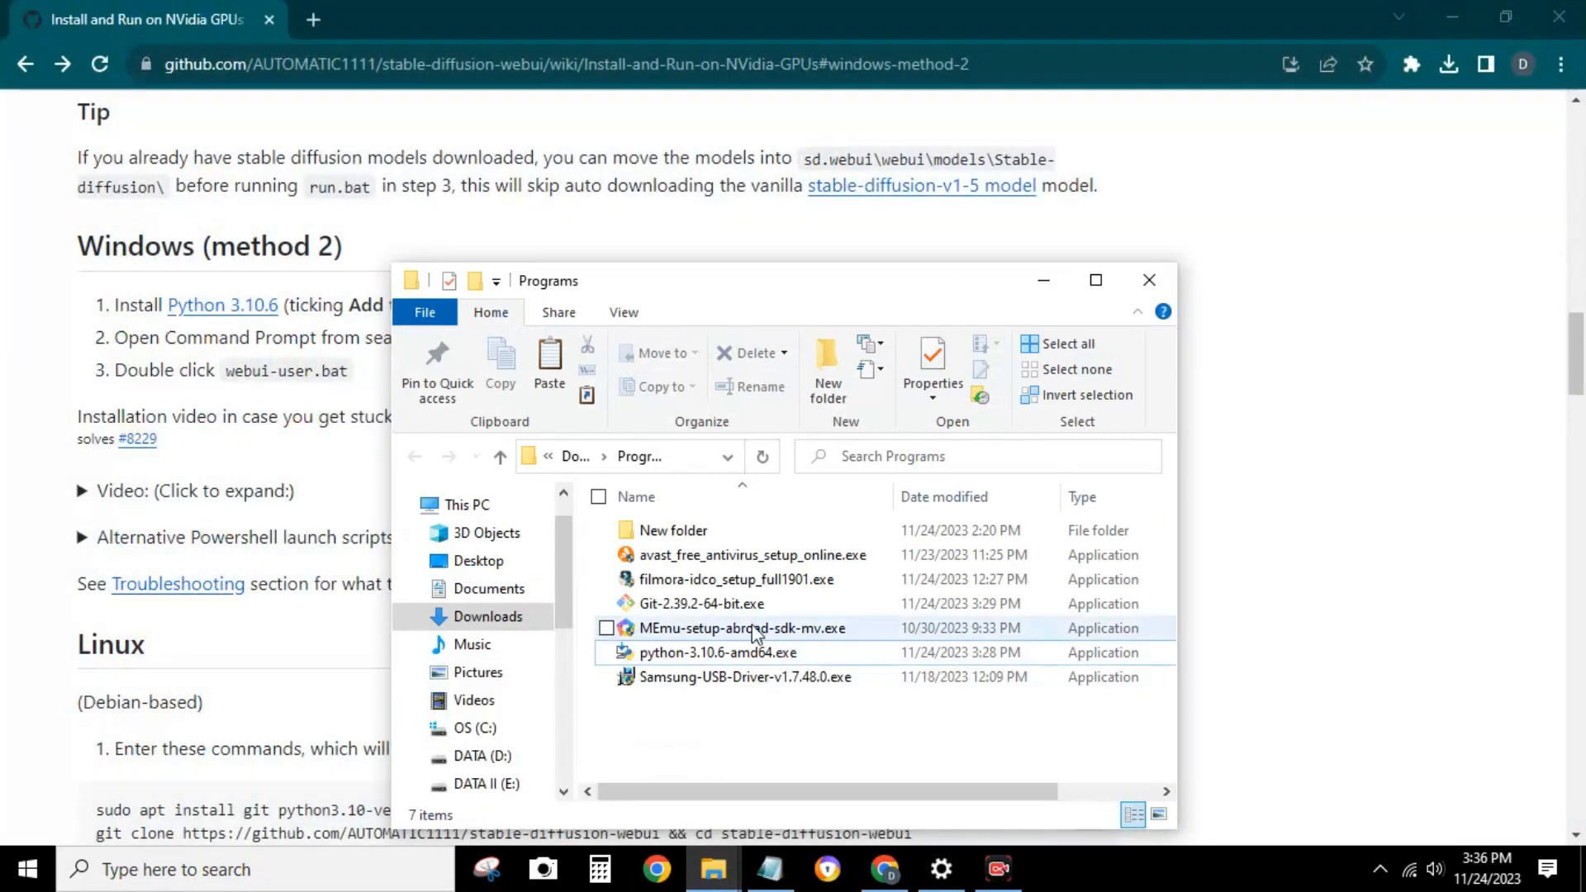
double_click(738, 654)
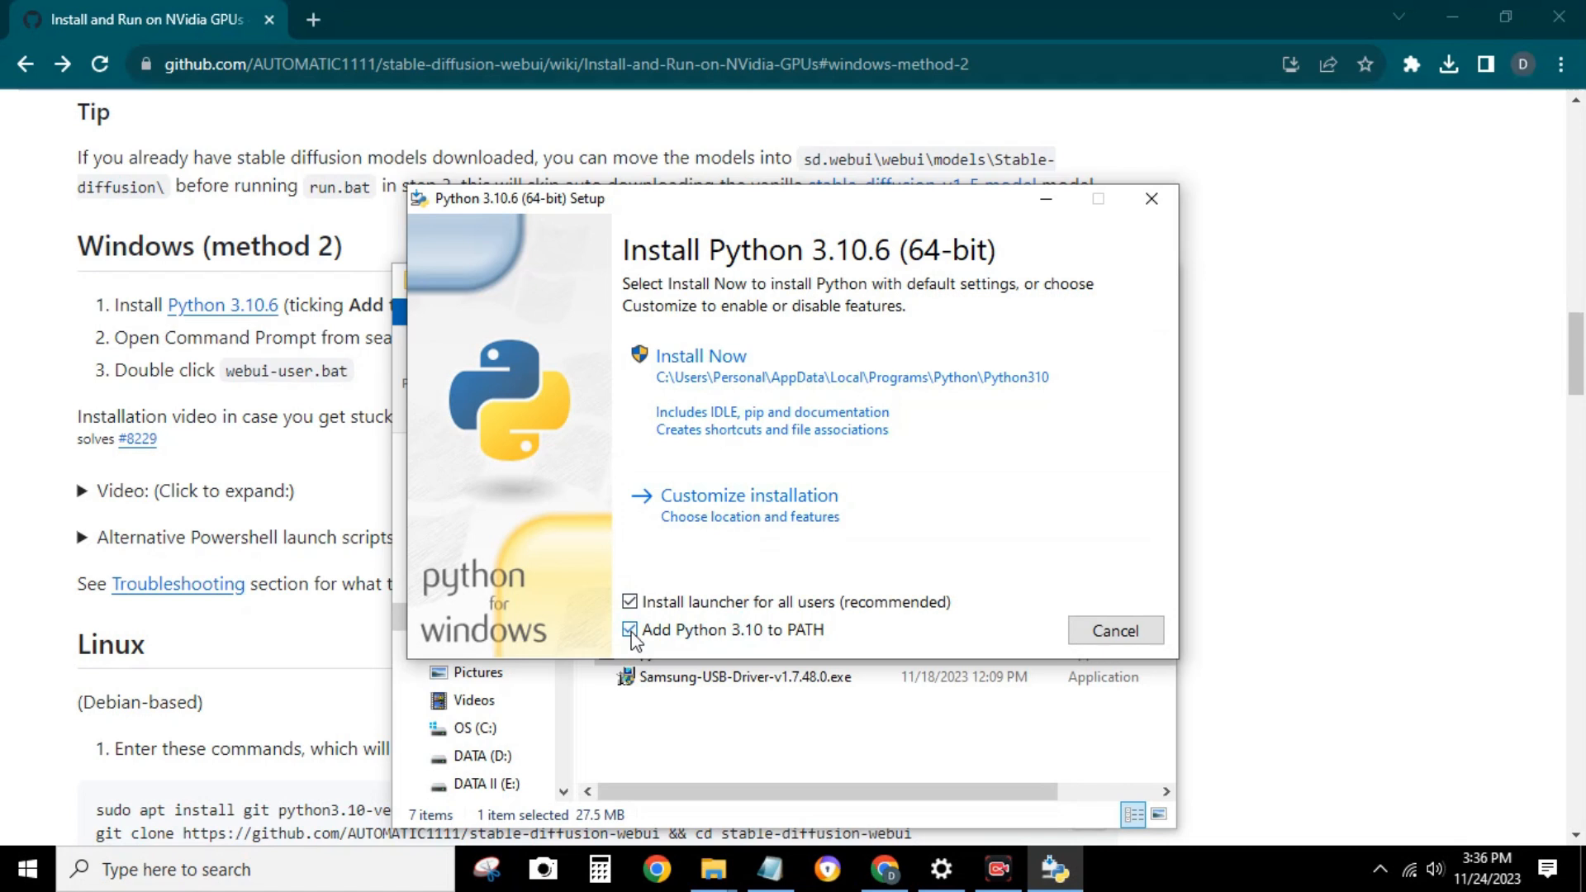
click(734, 369)
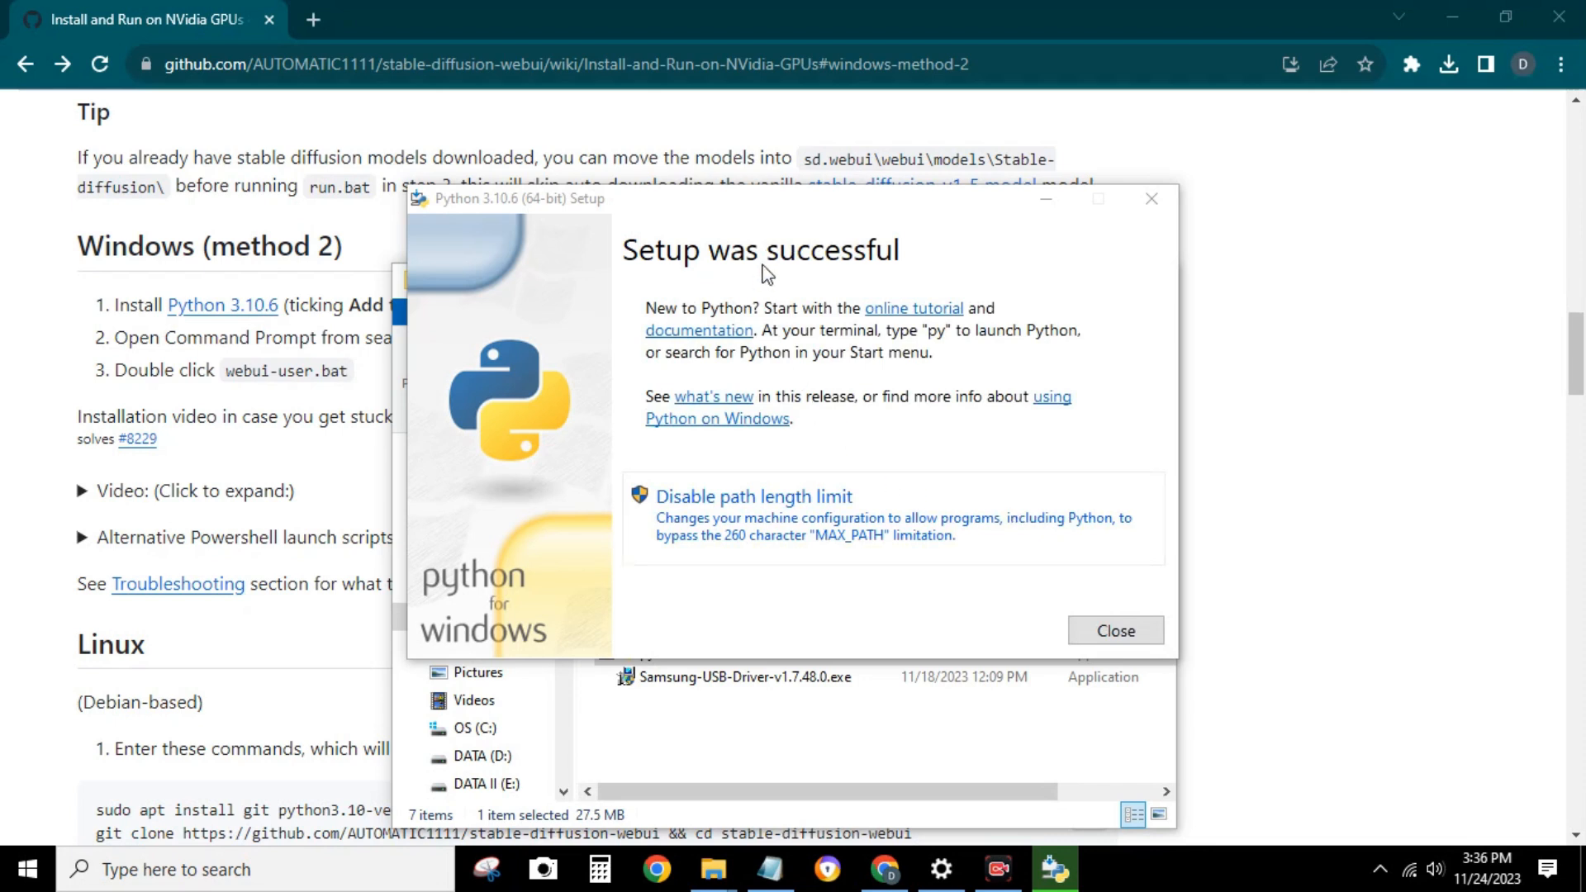
click(1125, 625)
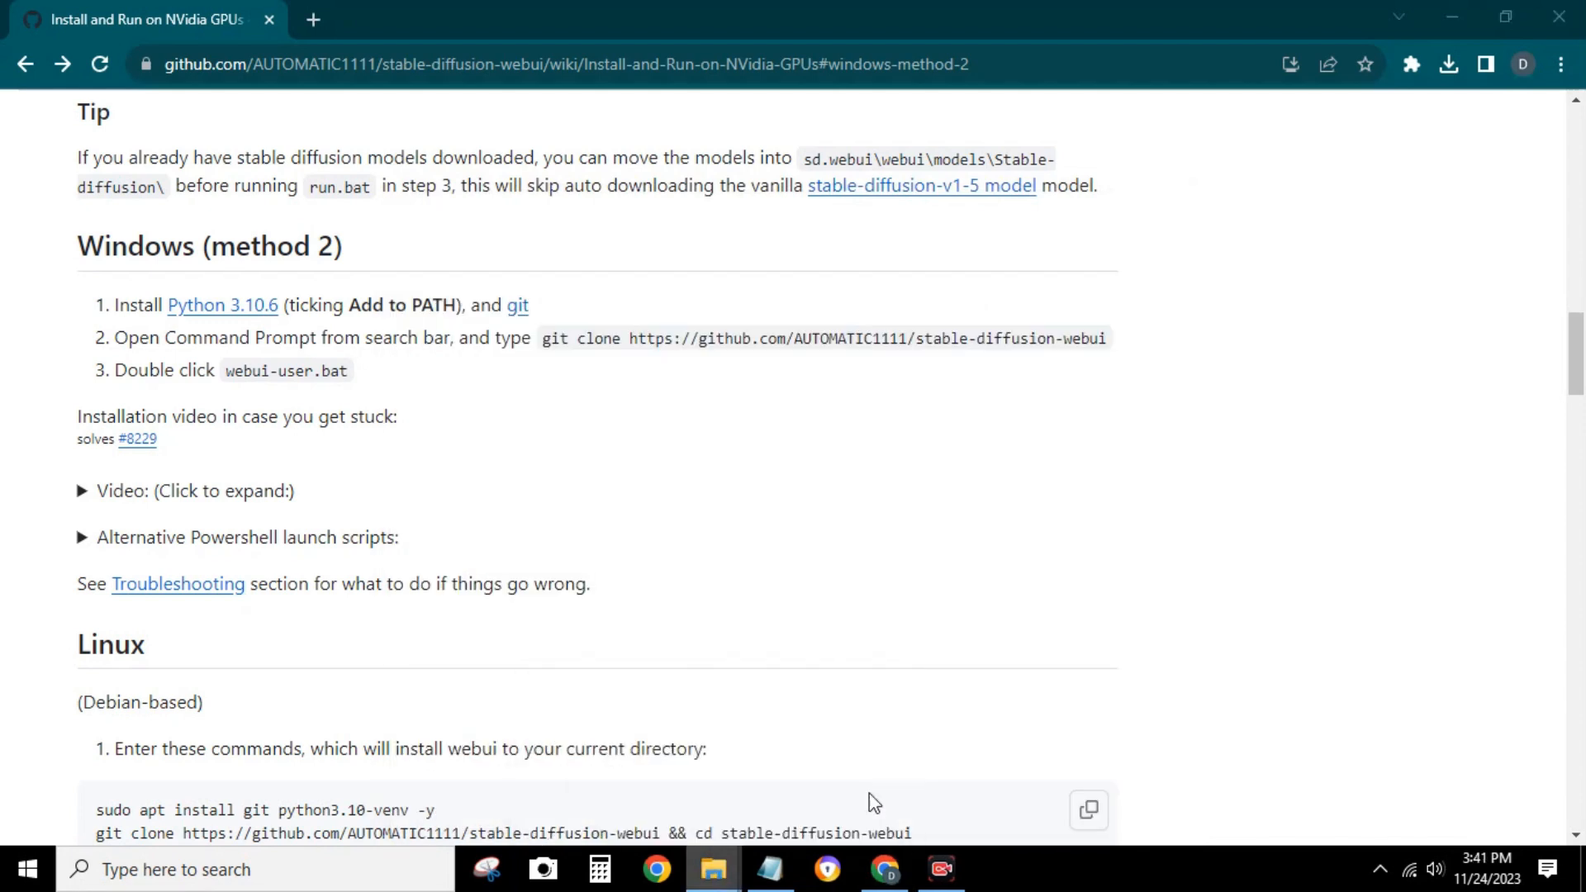
Start the Git 2.42.0.2 setup and set its installation folder to D:\Git
click(869, 793)
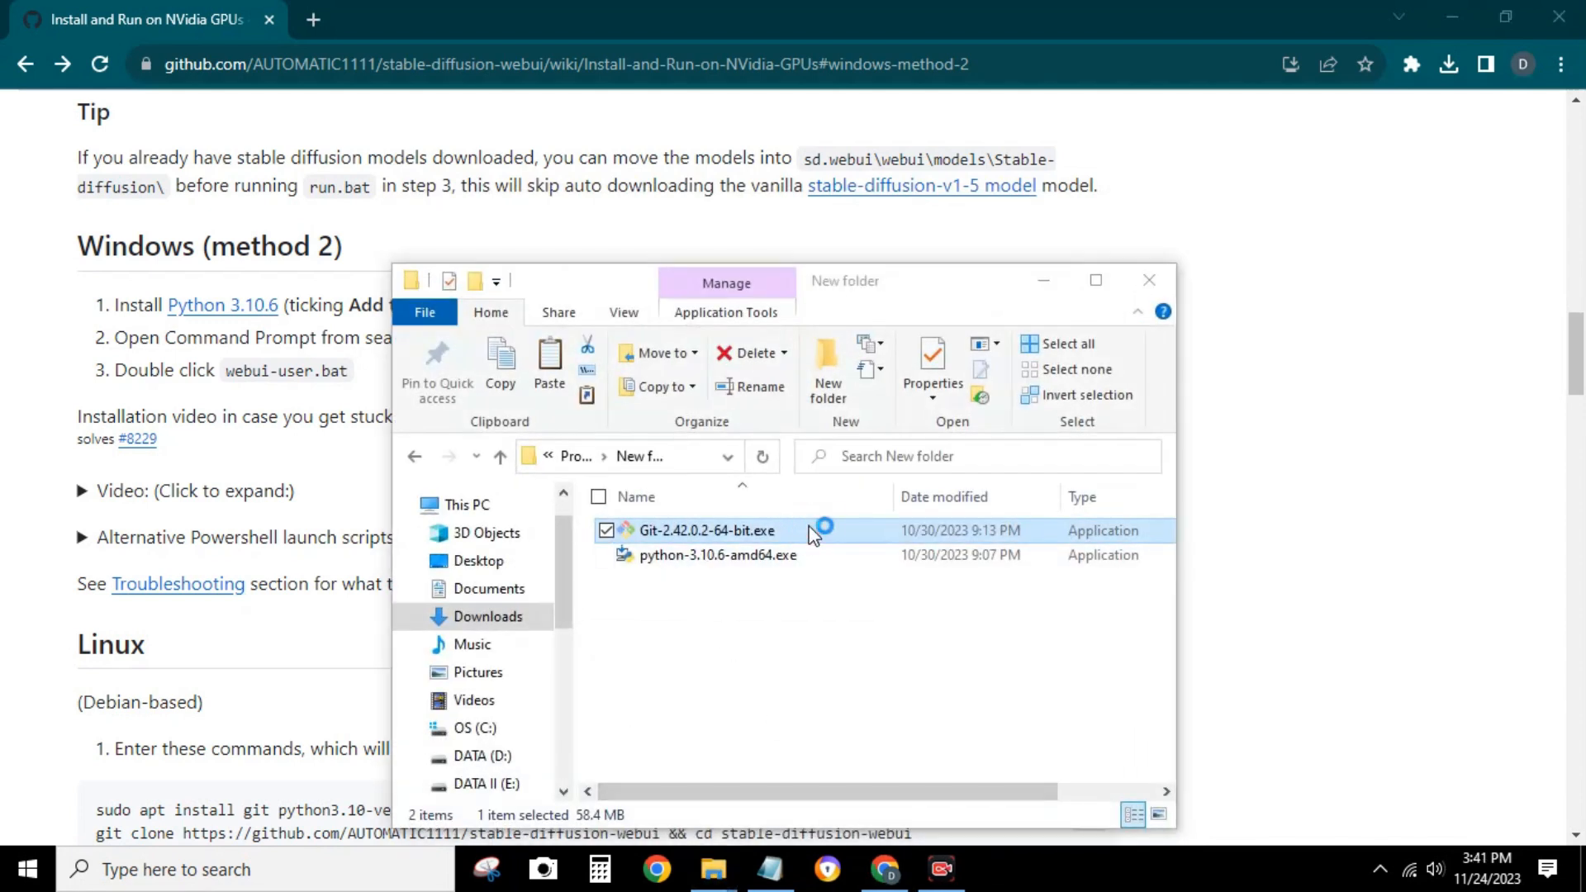
click(925, 620)
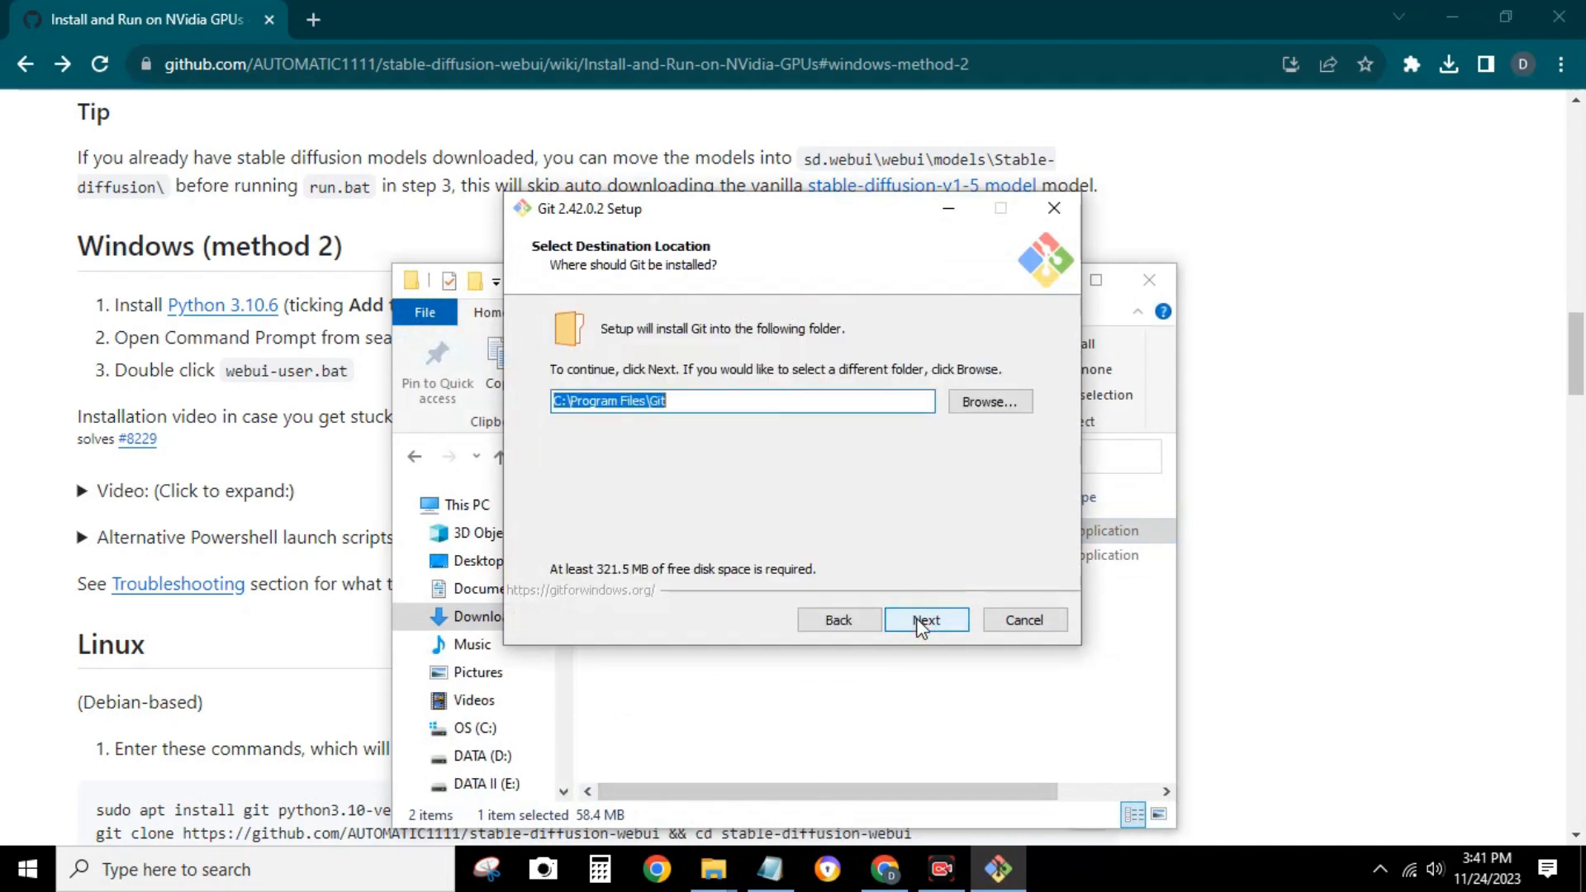
click(1015, 400)
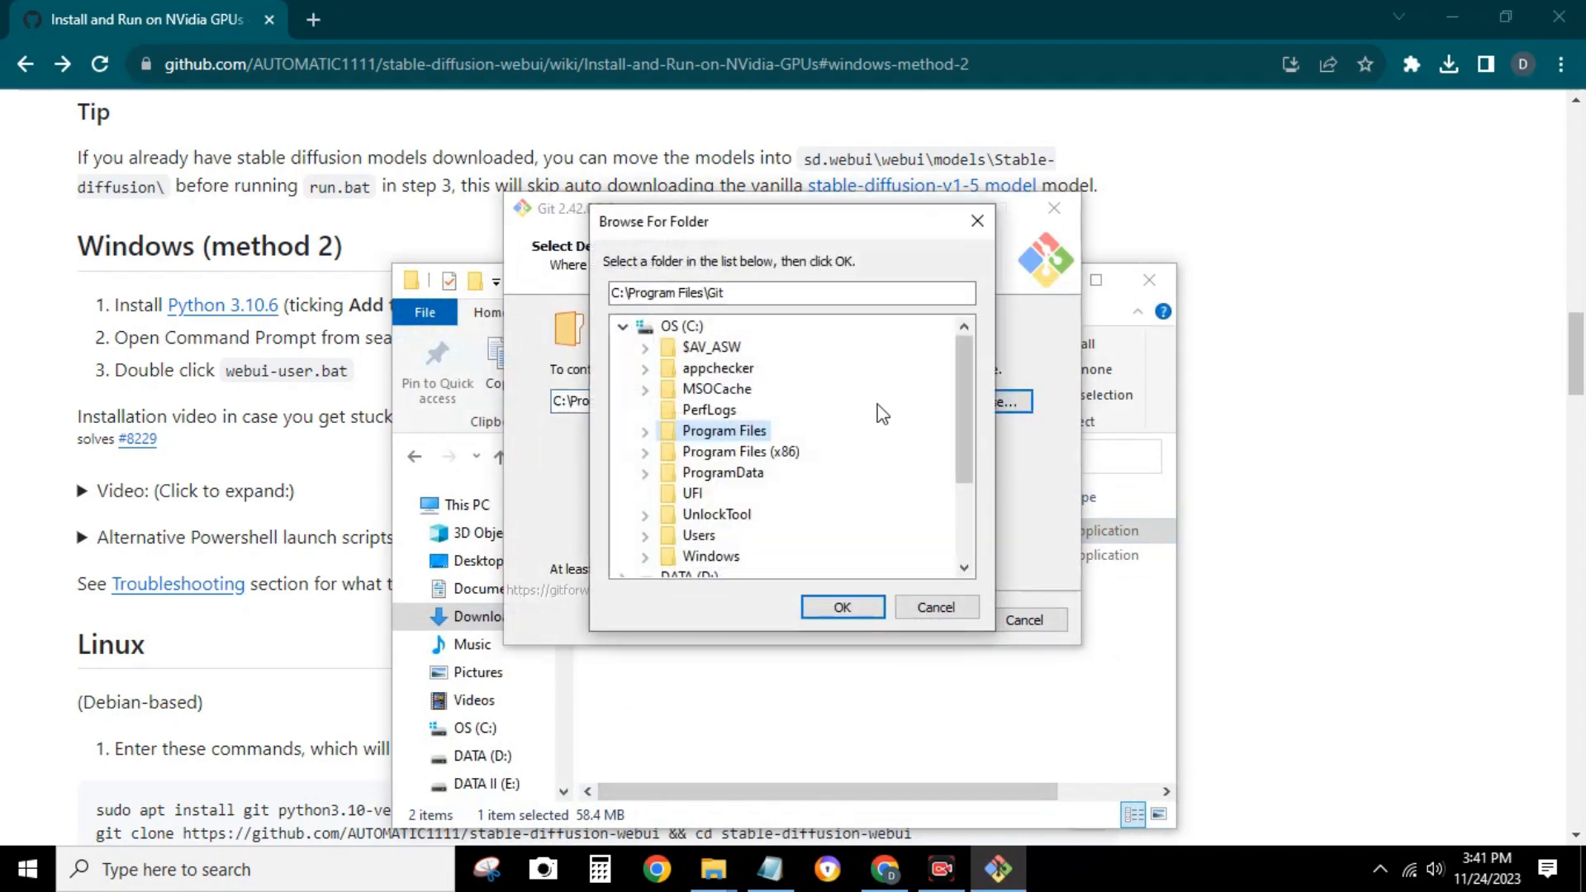
click(624, 327)
click(689, 347)
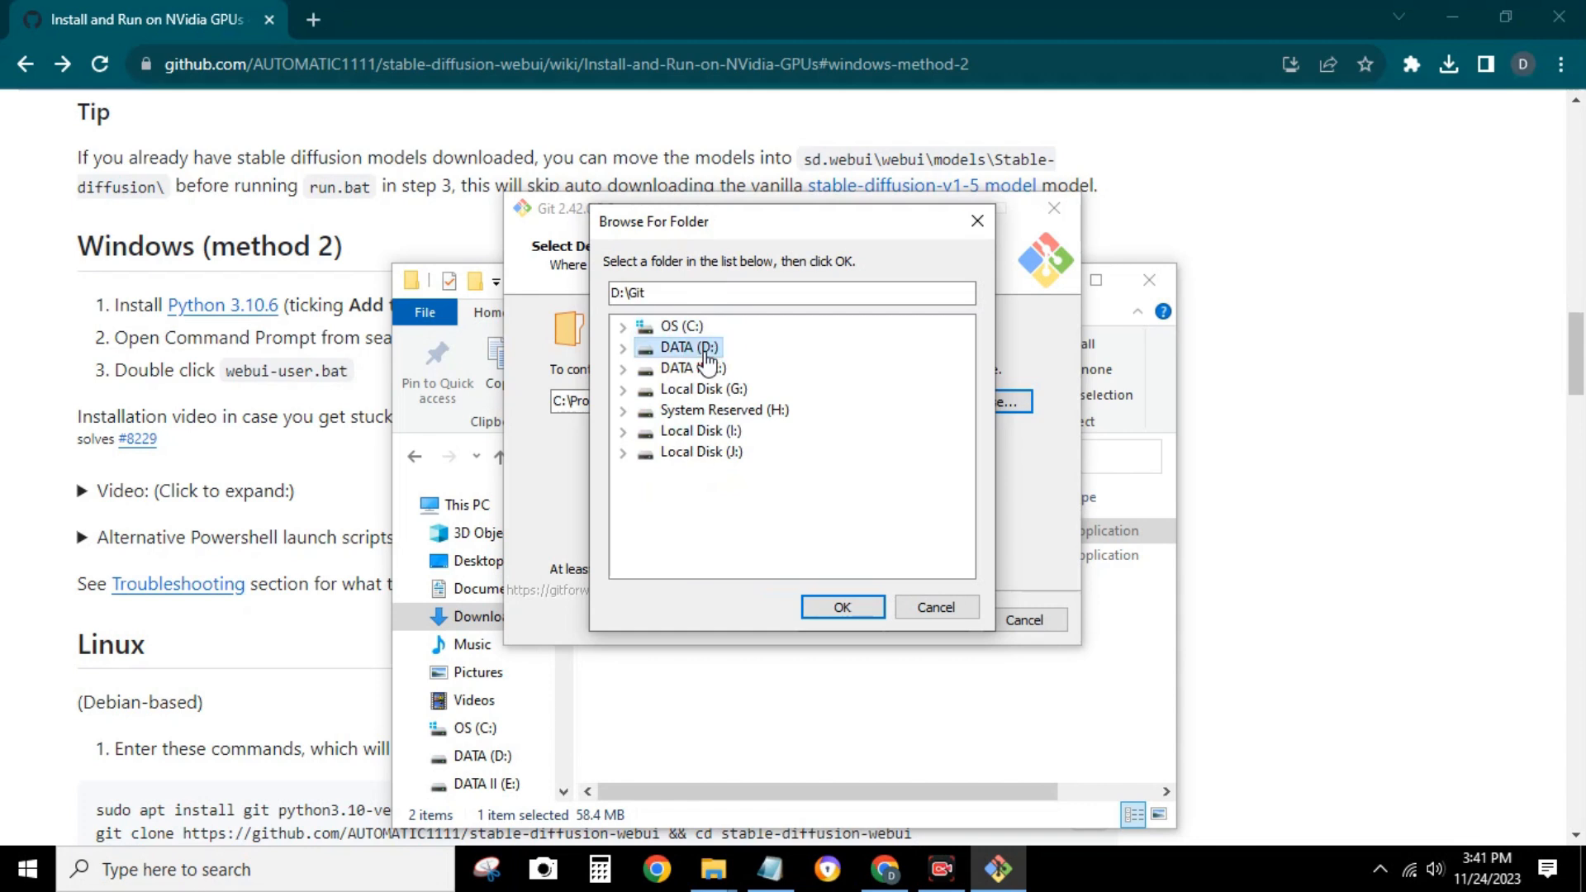
double_click(710, 357)
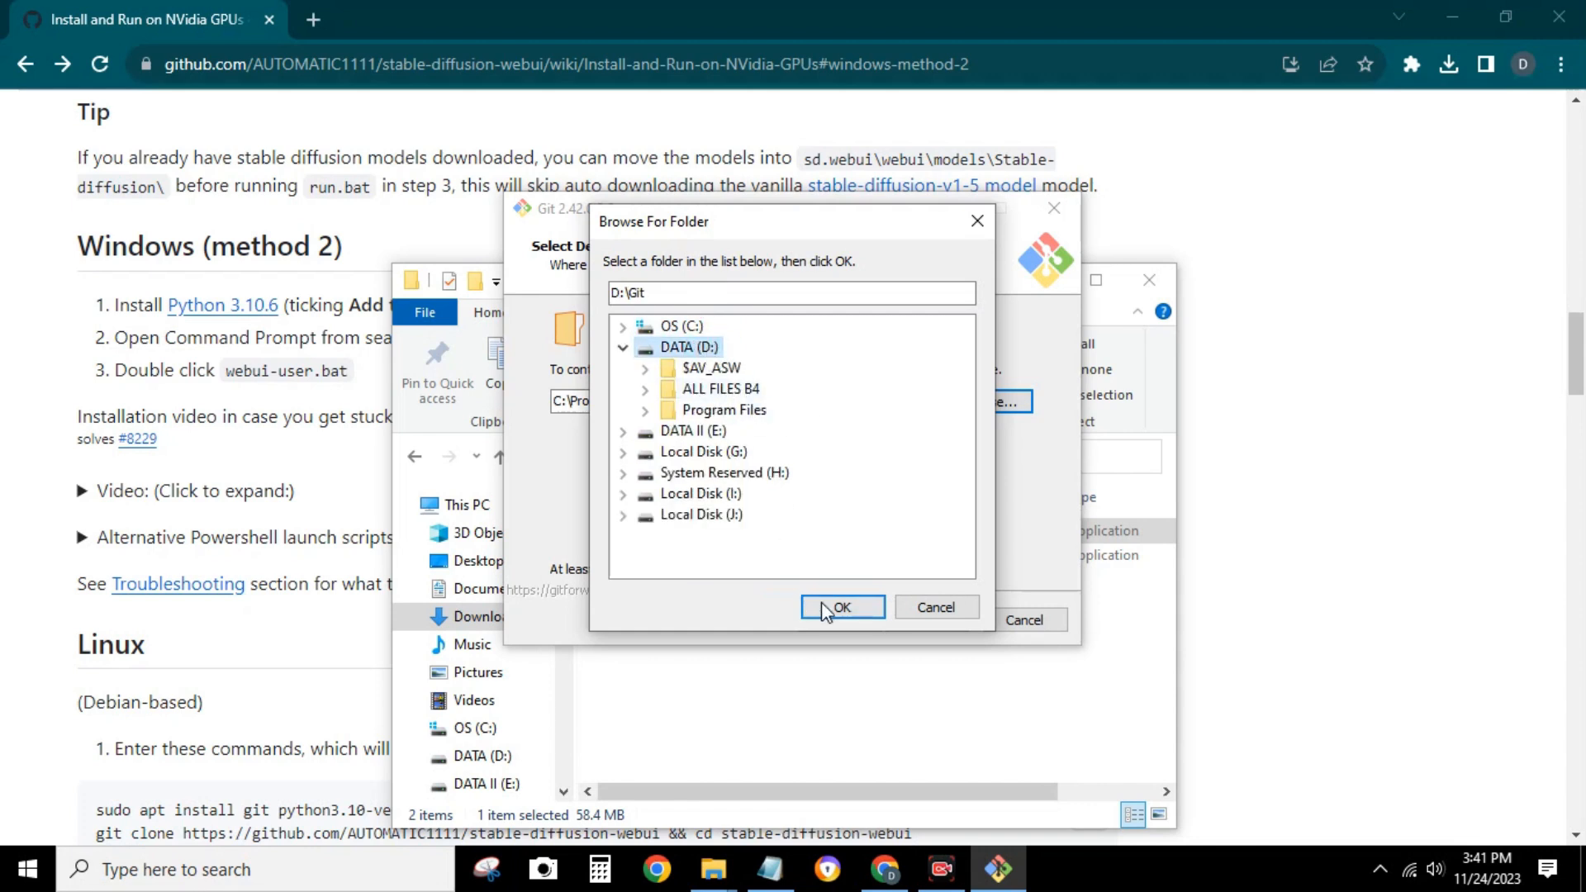
click(843, 607)
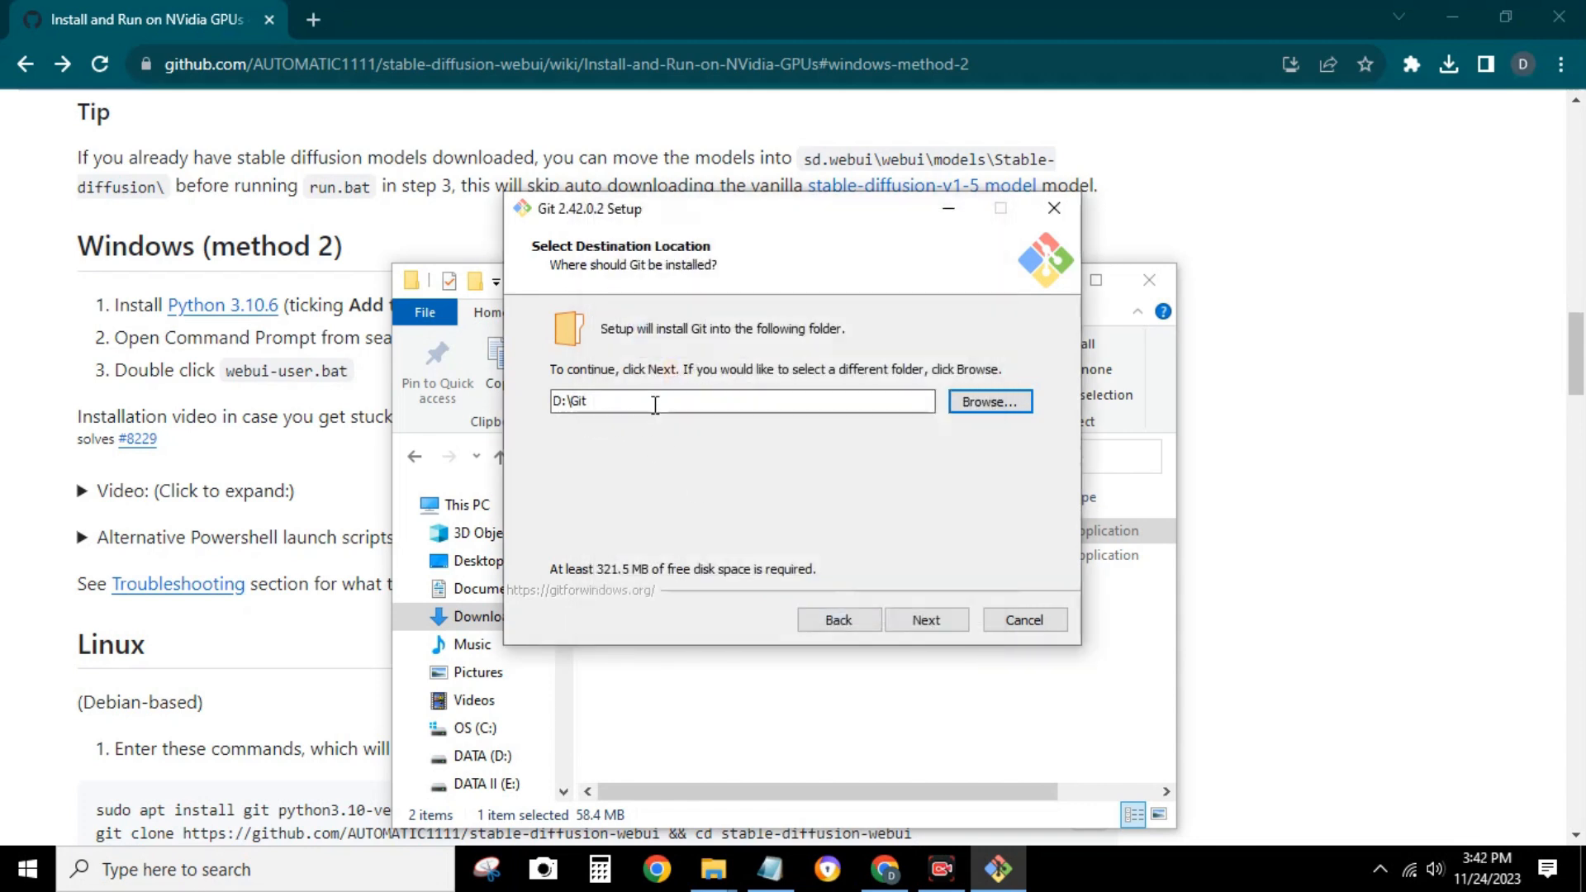
key(shift+Tab)
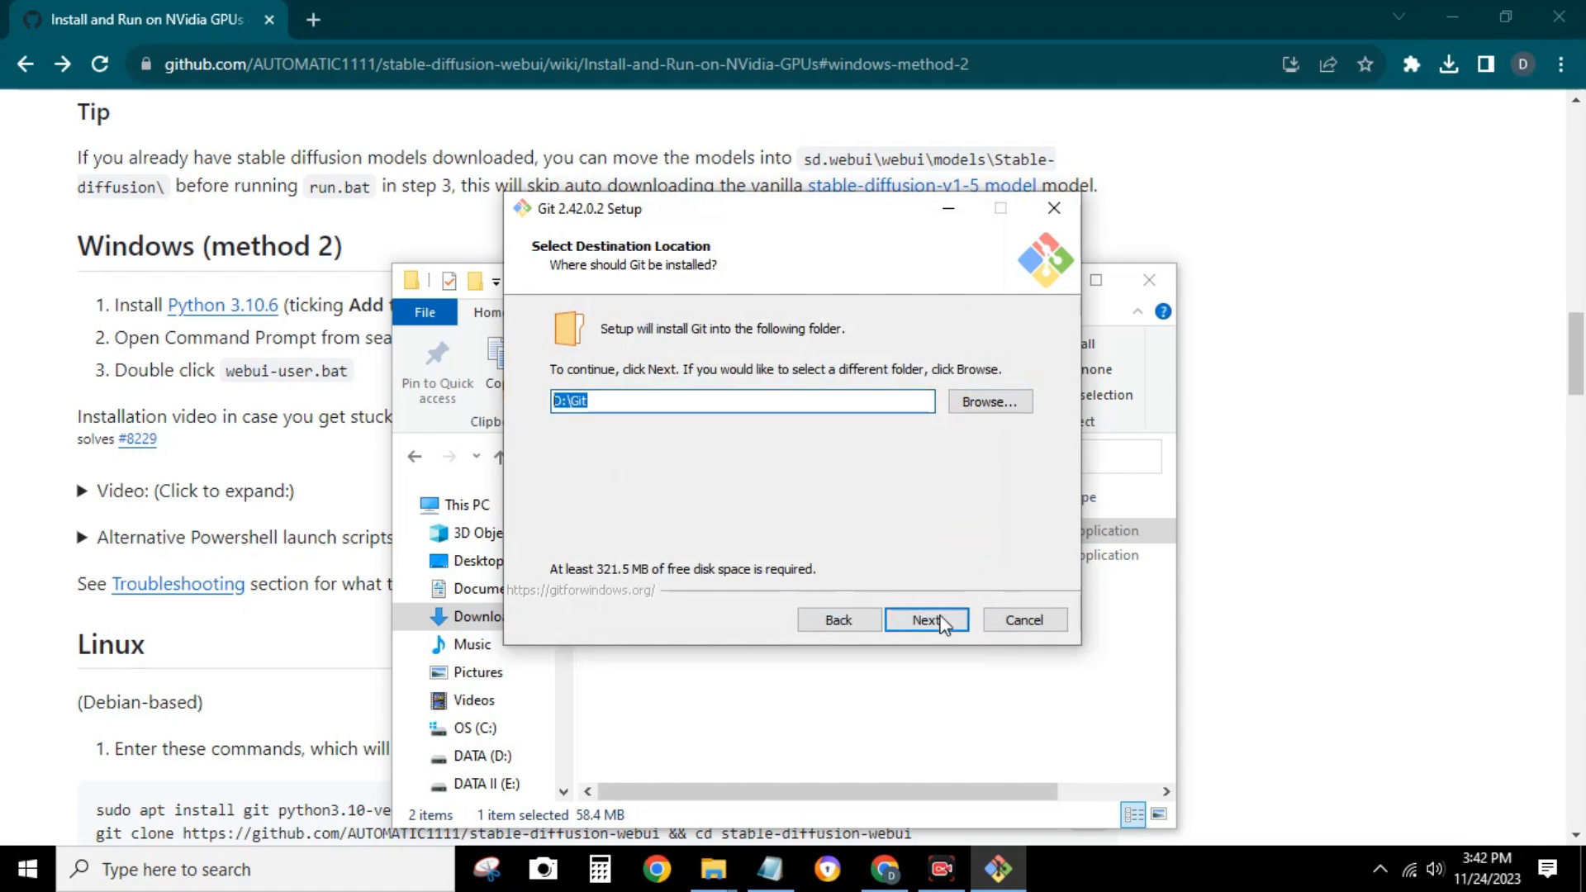
click(747, 403)
click(926, 621)
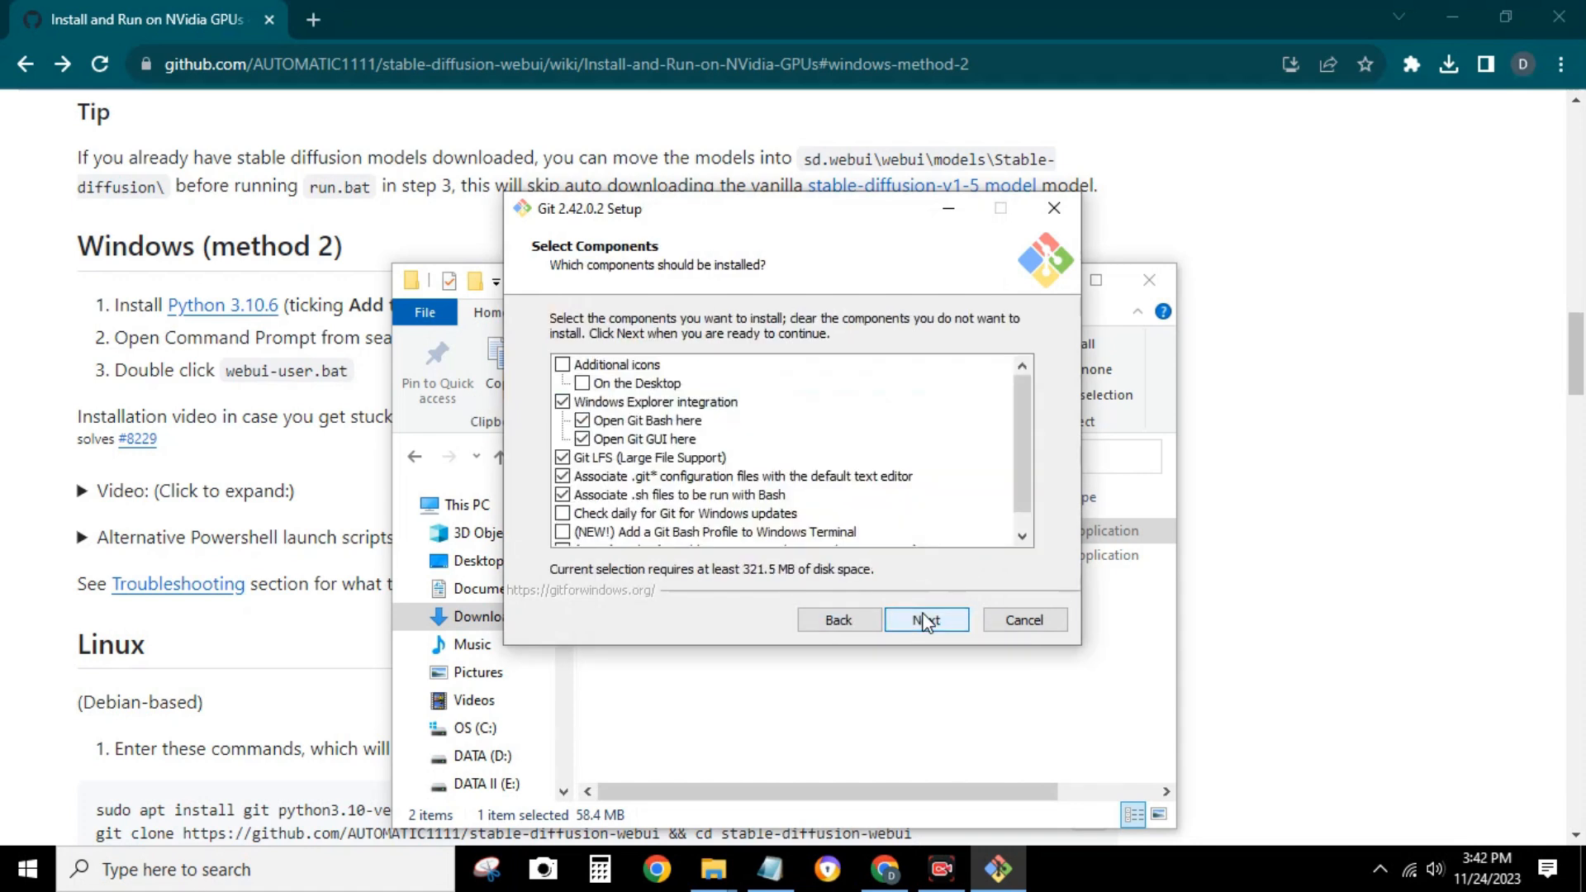
Show the DATA (D:) drive in File Explorer and place the Git setup window beside it
mouse_move(713, 869)
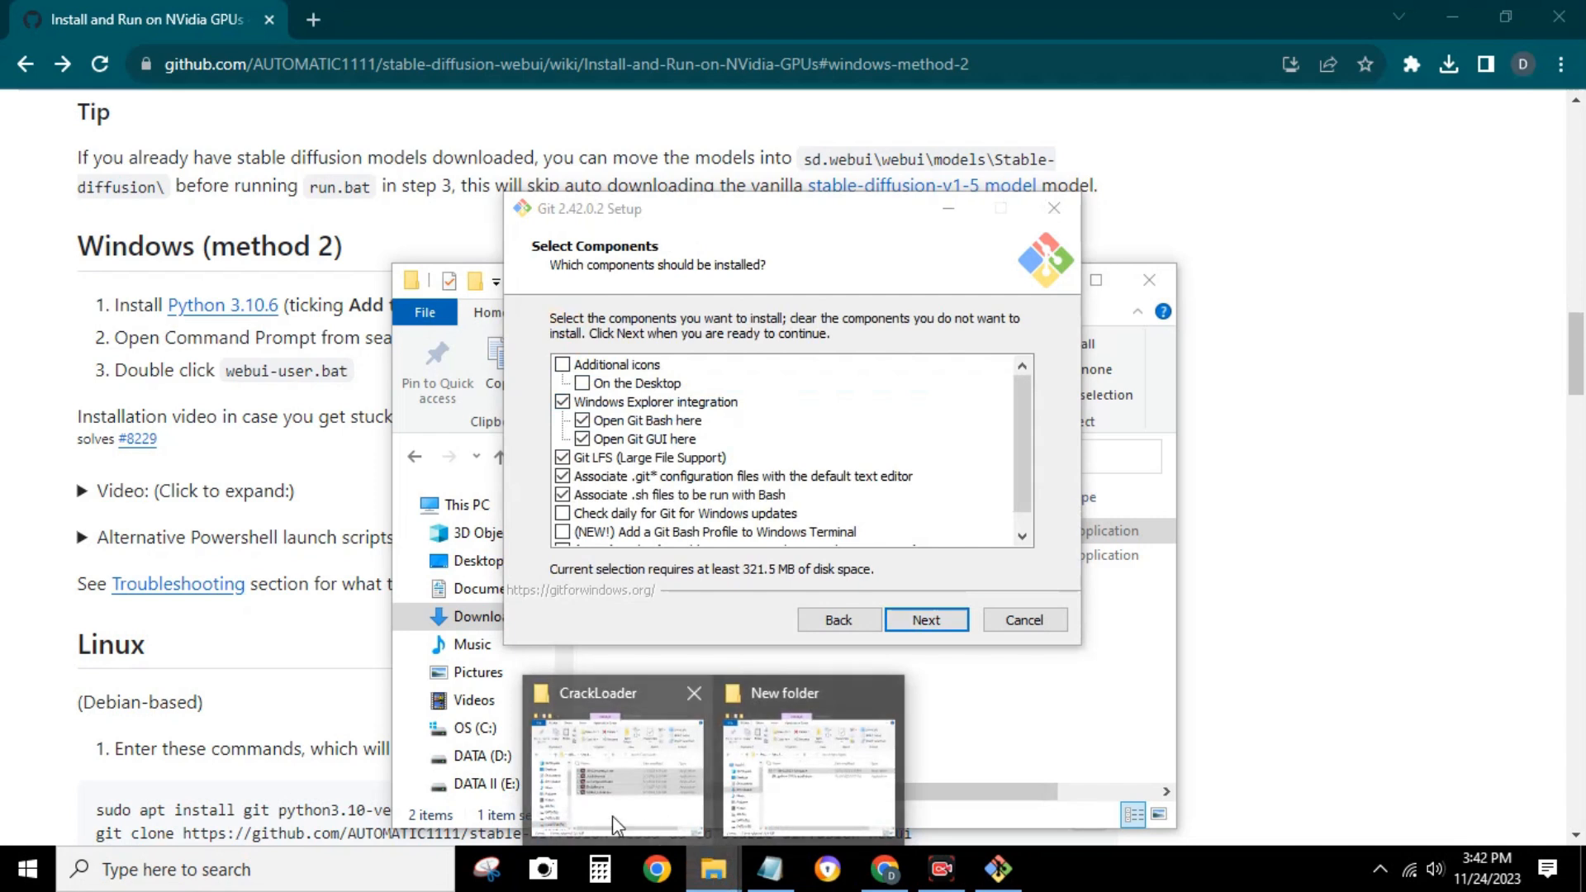
click(613, 816)
click(886, 245)
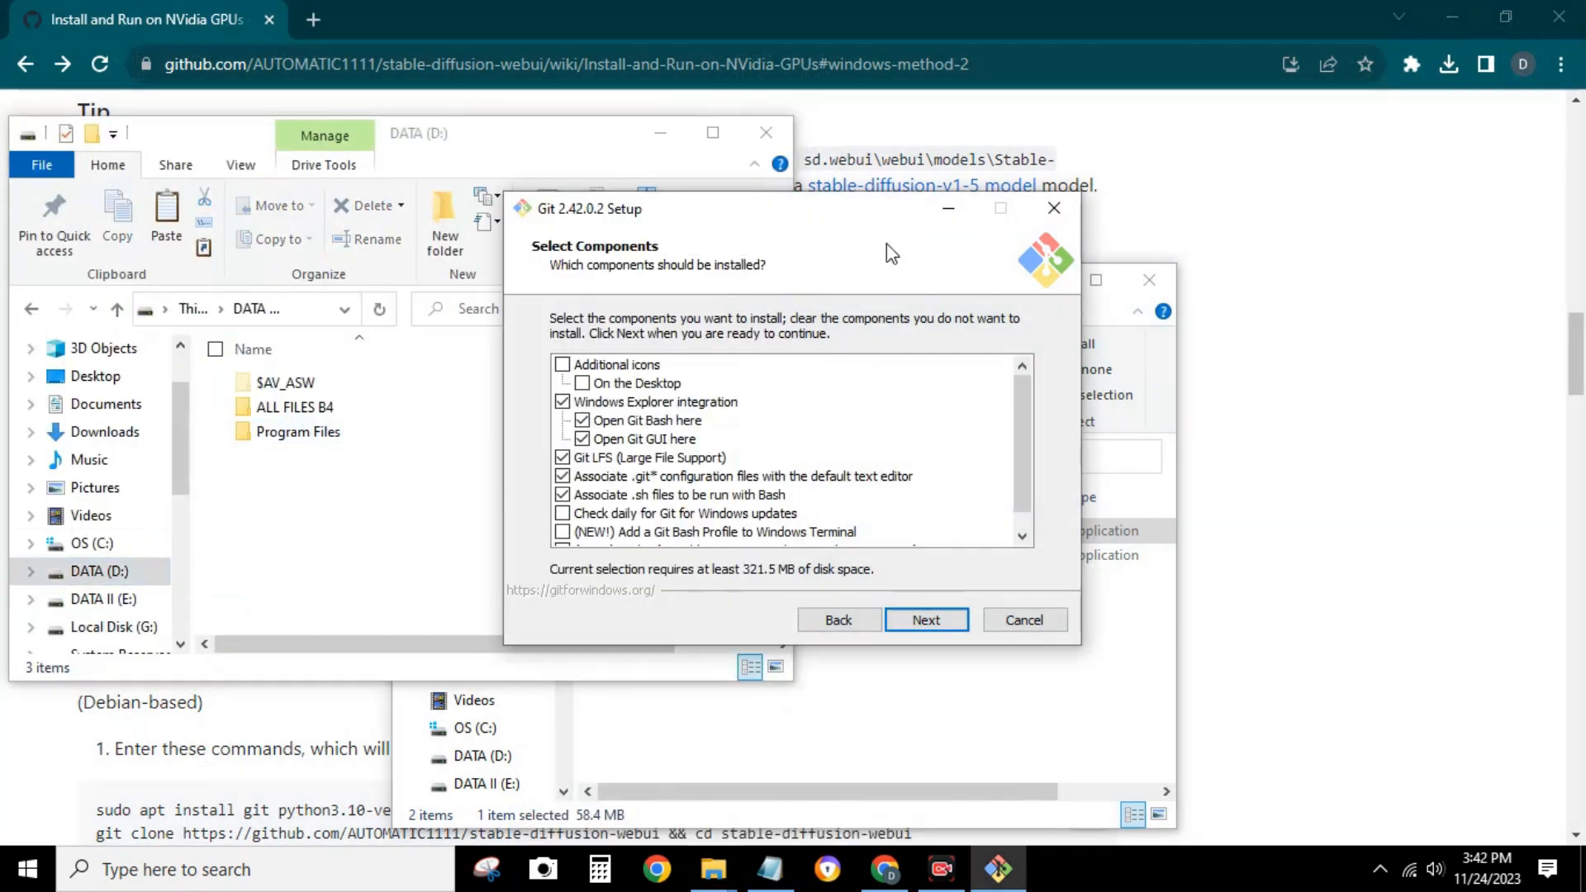
drag(814, 217, 1113, 200)
Install Git with the default components and options, and finish the setup wizard
click(1219, 595)
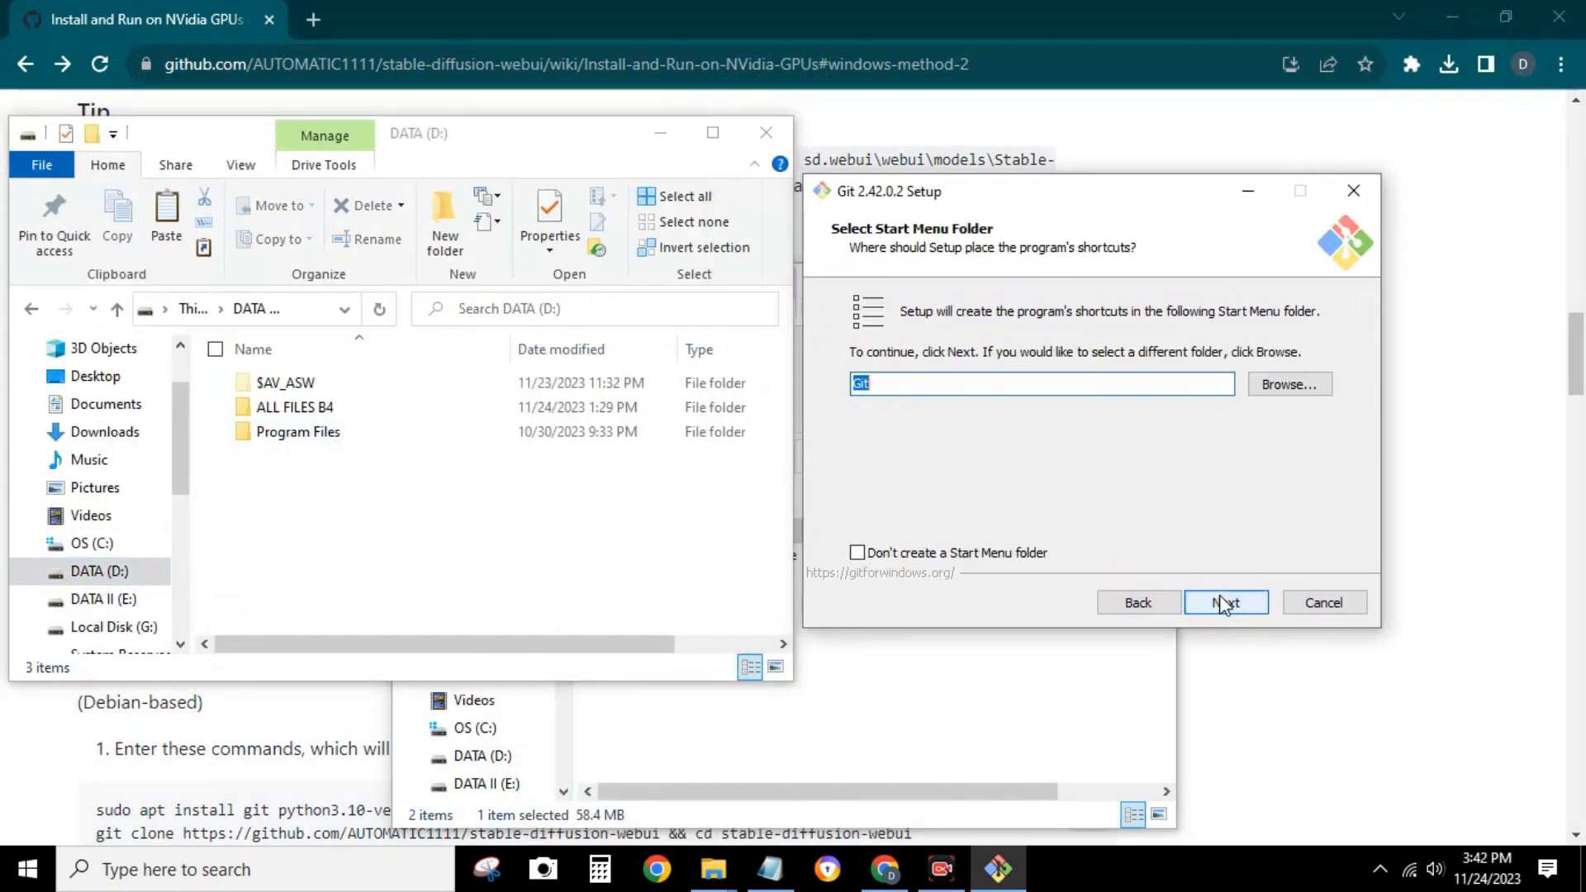
click(1220, 595)
click(1219, 595)
click(1219, 595)
click(1219, 595)
click(1220, 595)
click(1219, 595)
click(1219, 595)
click(1219, 595)
click(1219, 595)
click(1220, 594)
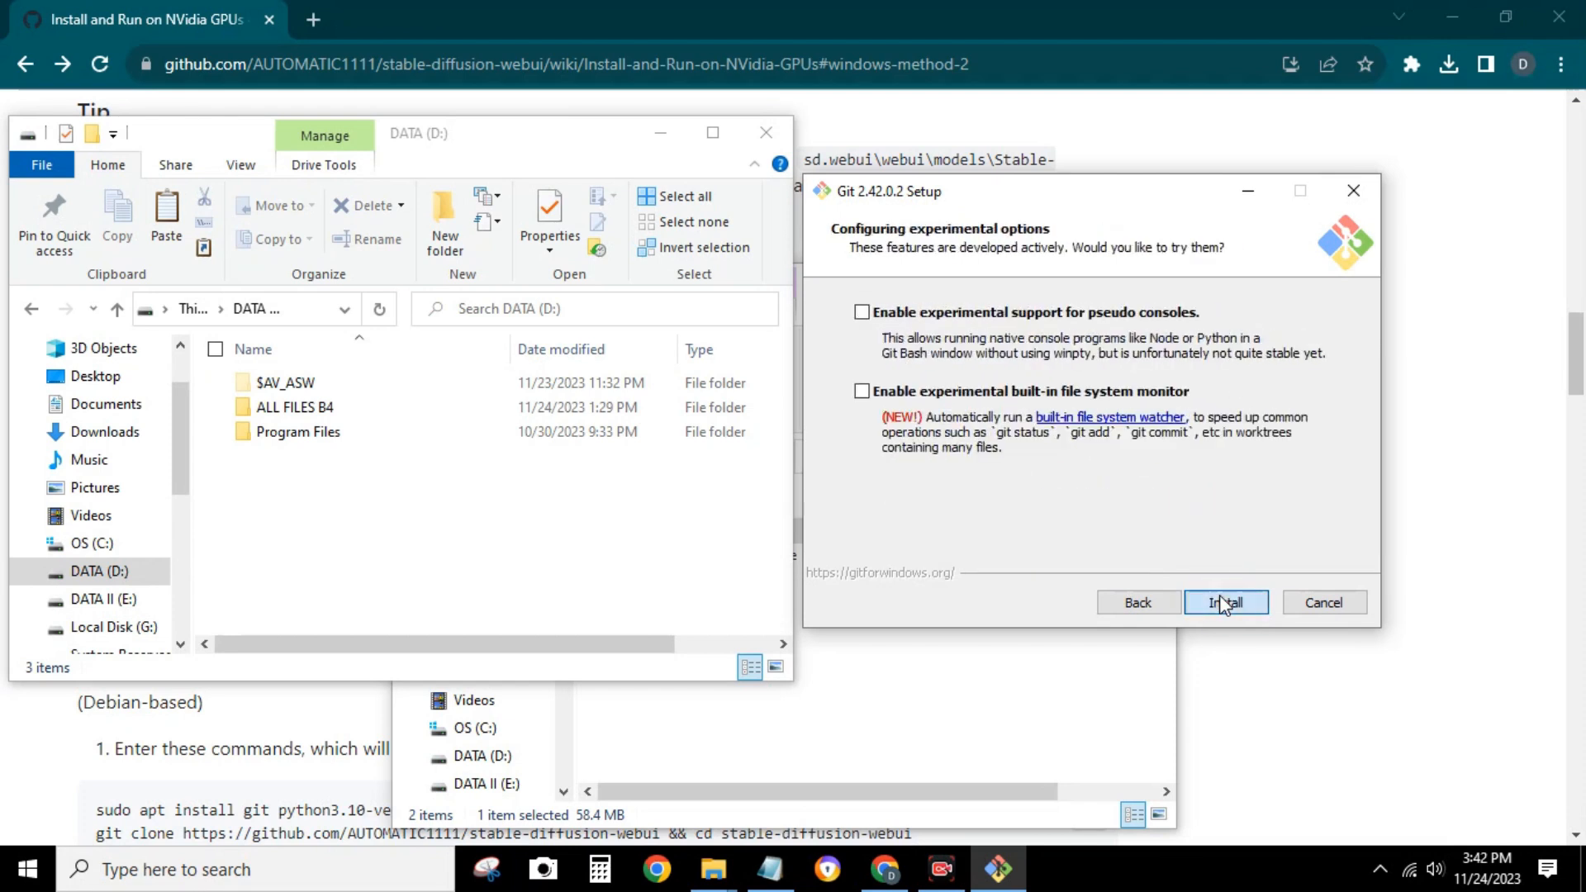
click(1220, 594)
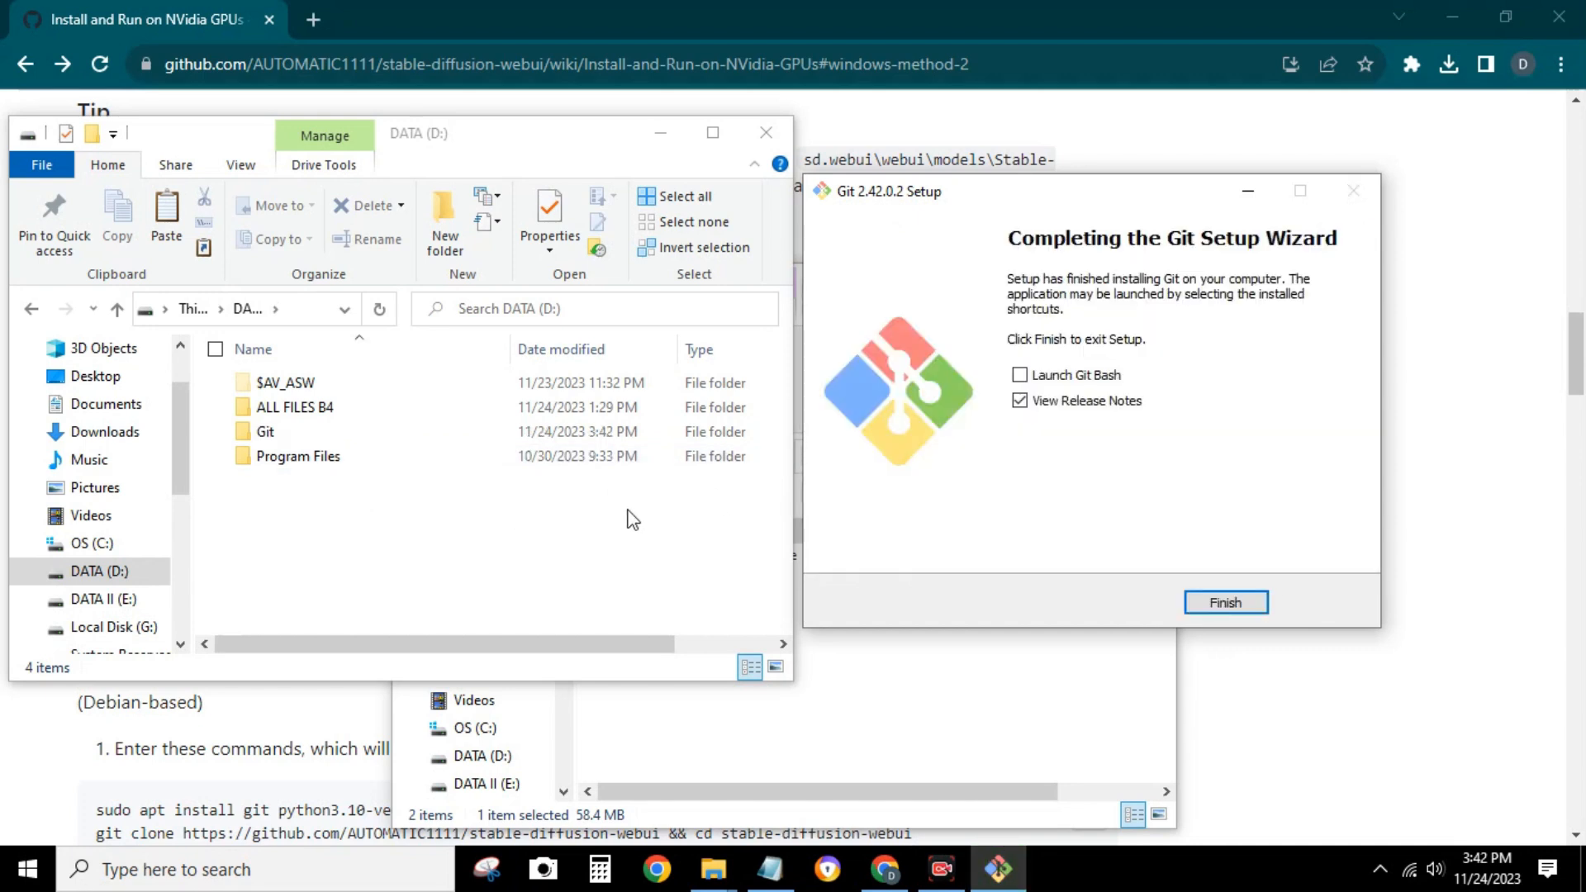
click(1226, 602)
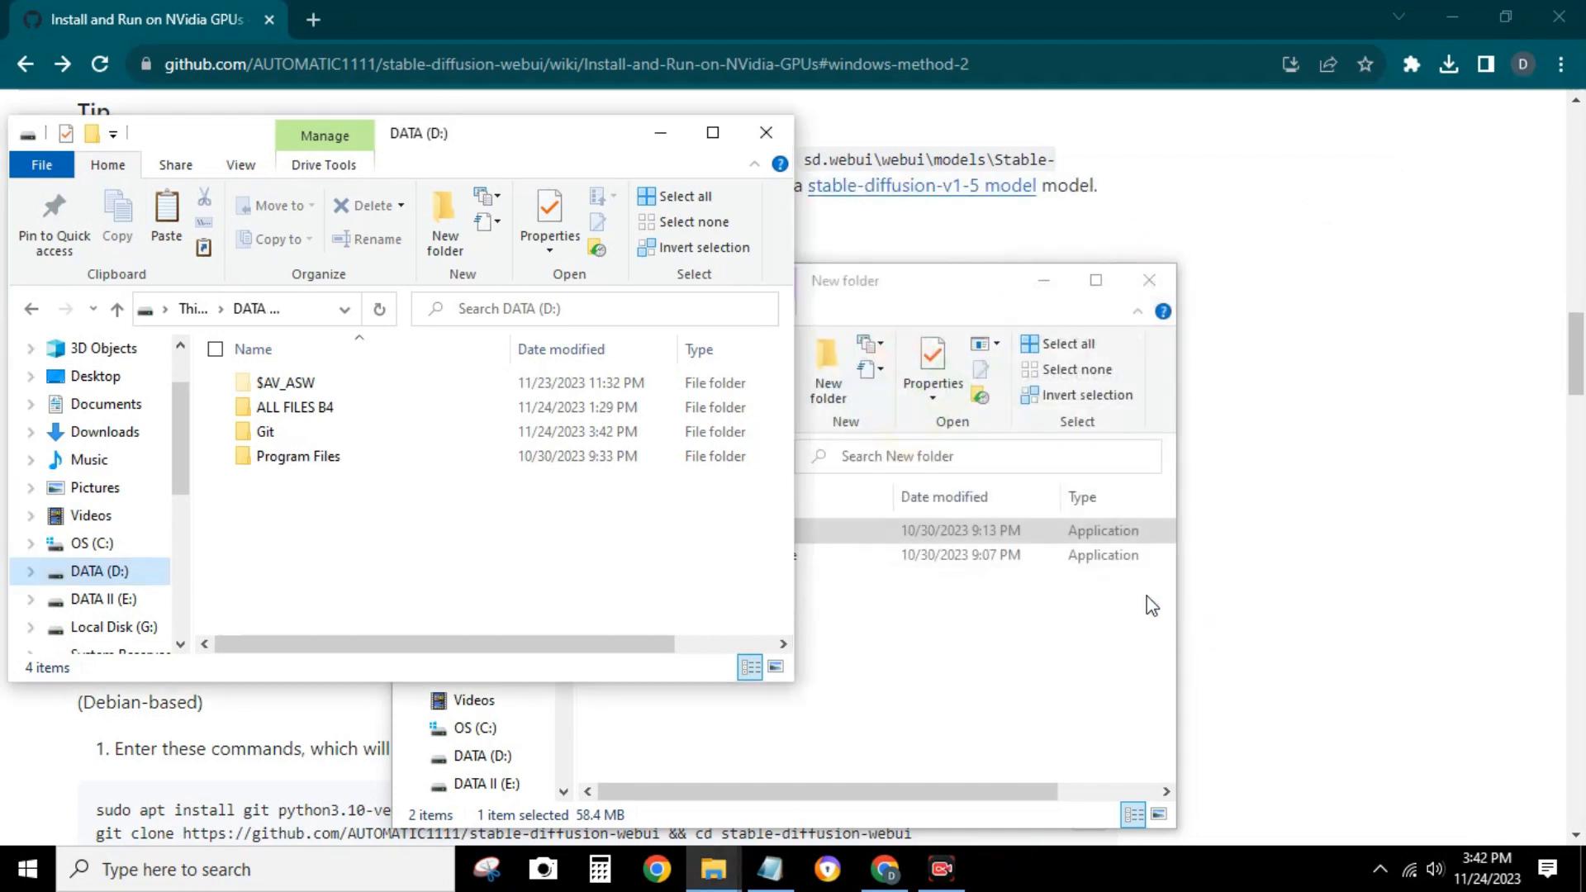
Examine the installed files in the Git folder on the D: drive
double_click(281, 432)
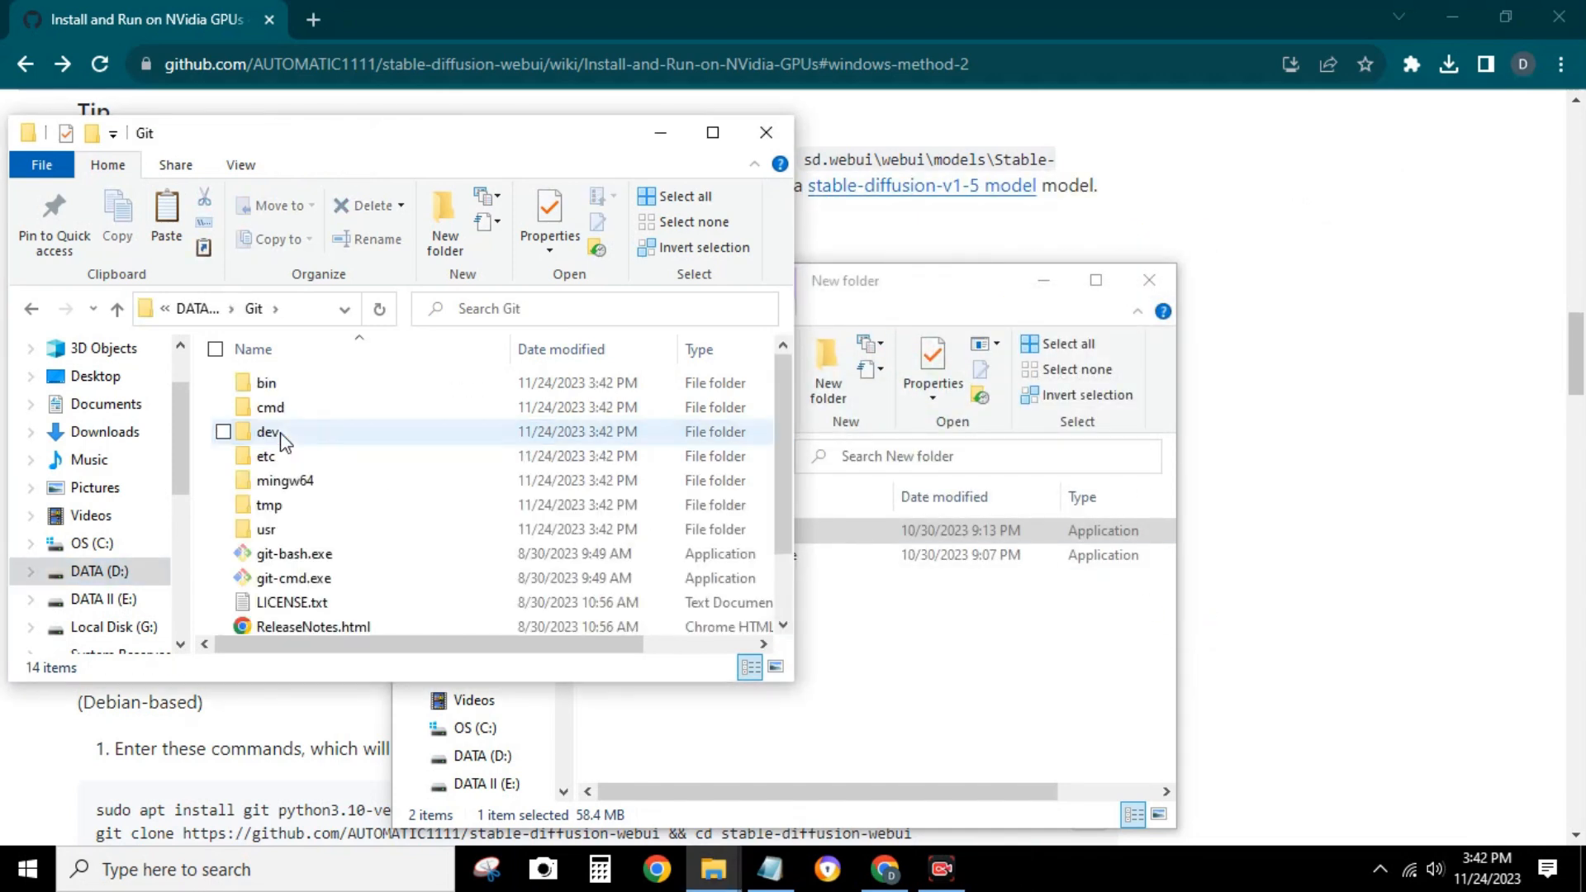
click(713, 133)
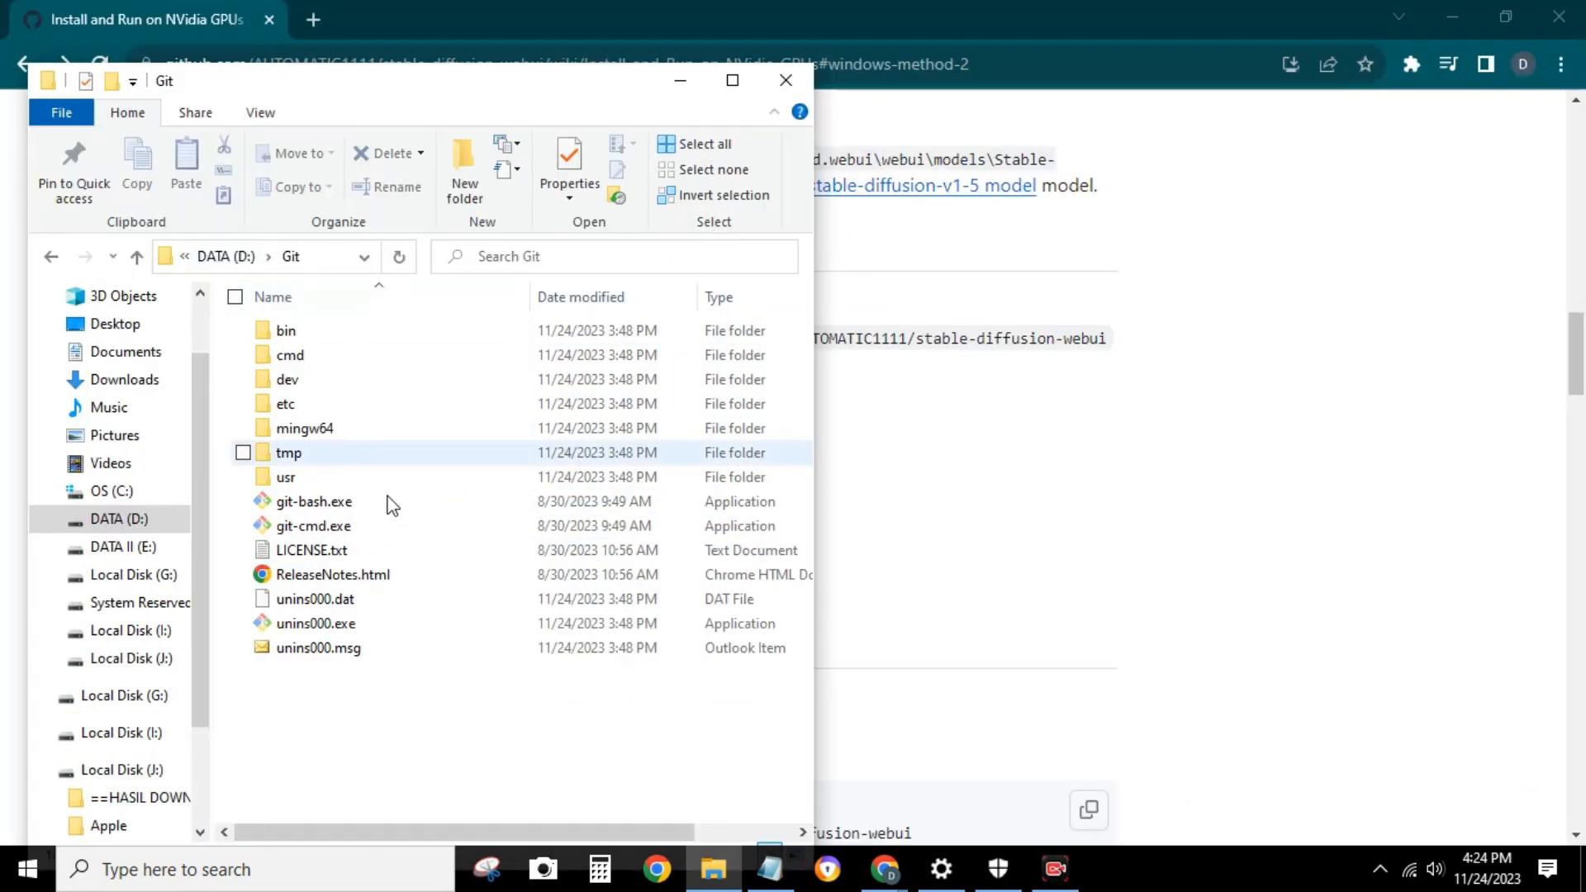
drag(386, 683, 201, 257)
click(414, 716)
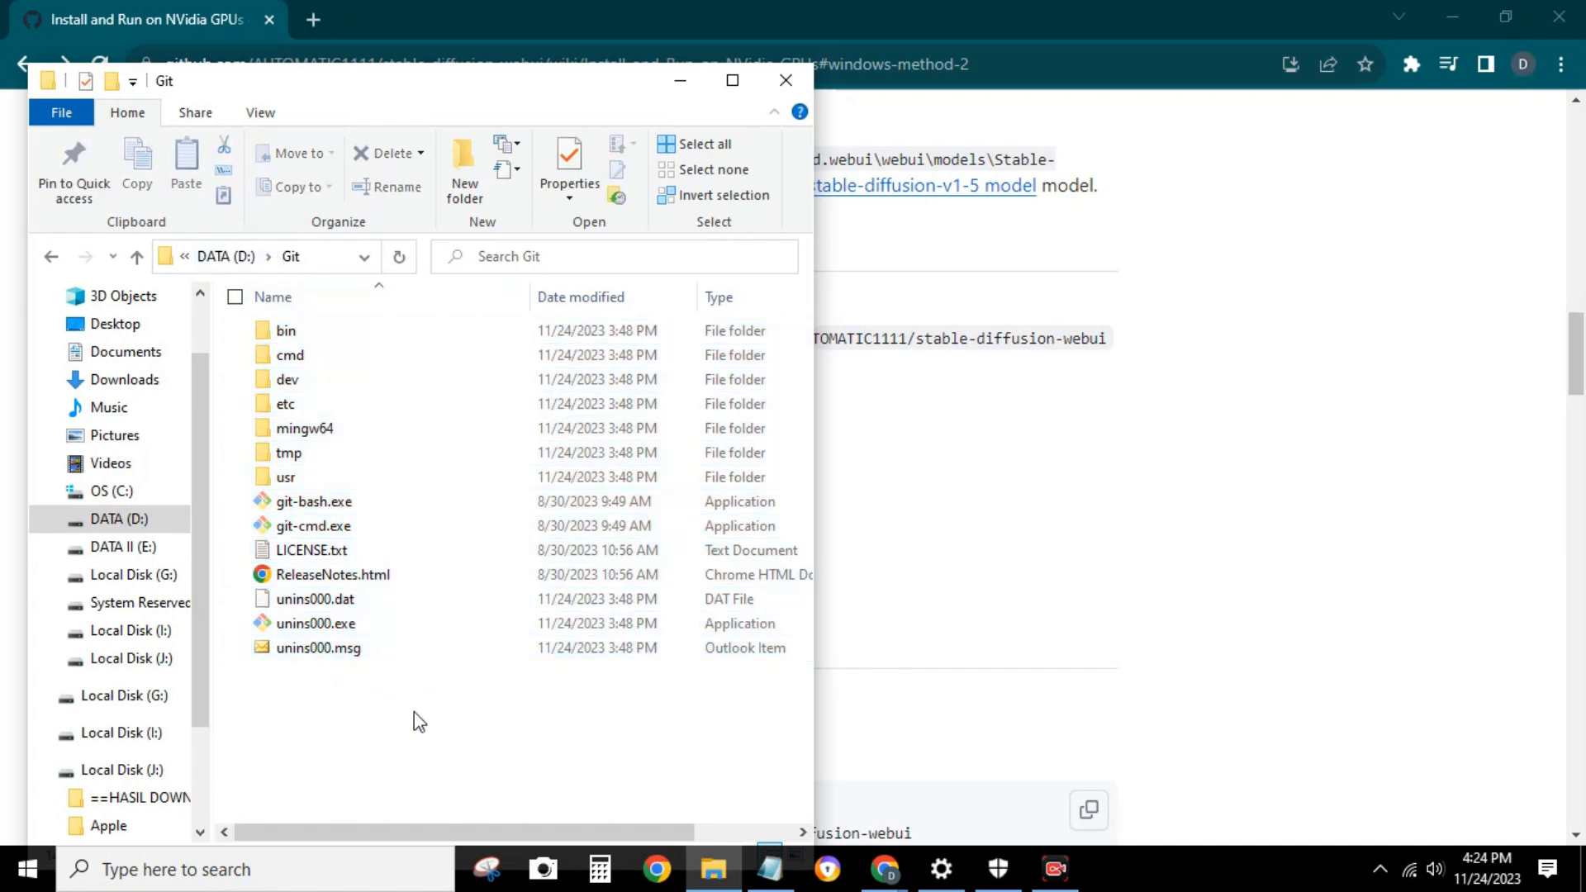
Copy the git clone command for stable-diffusion-webui from the wiki's Windows (method 2) instructions
click(1085, 43)
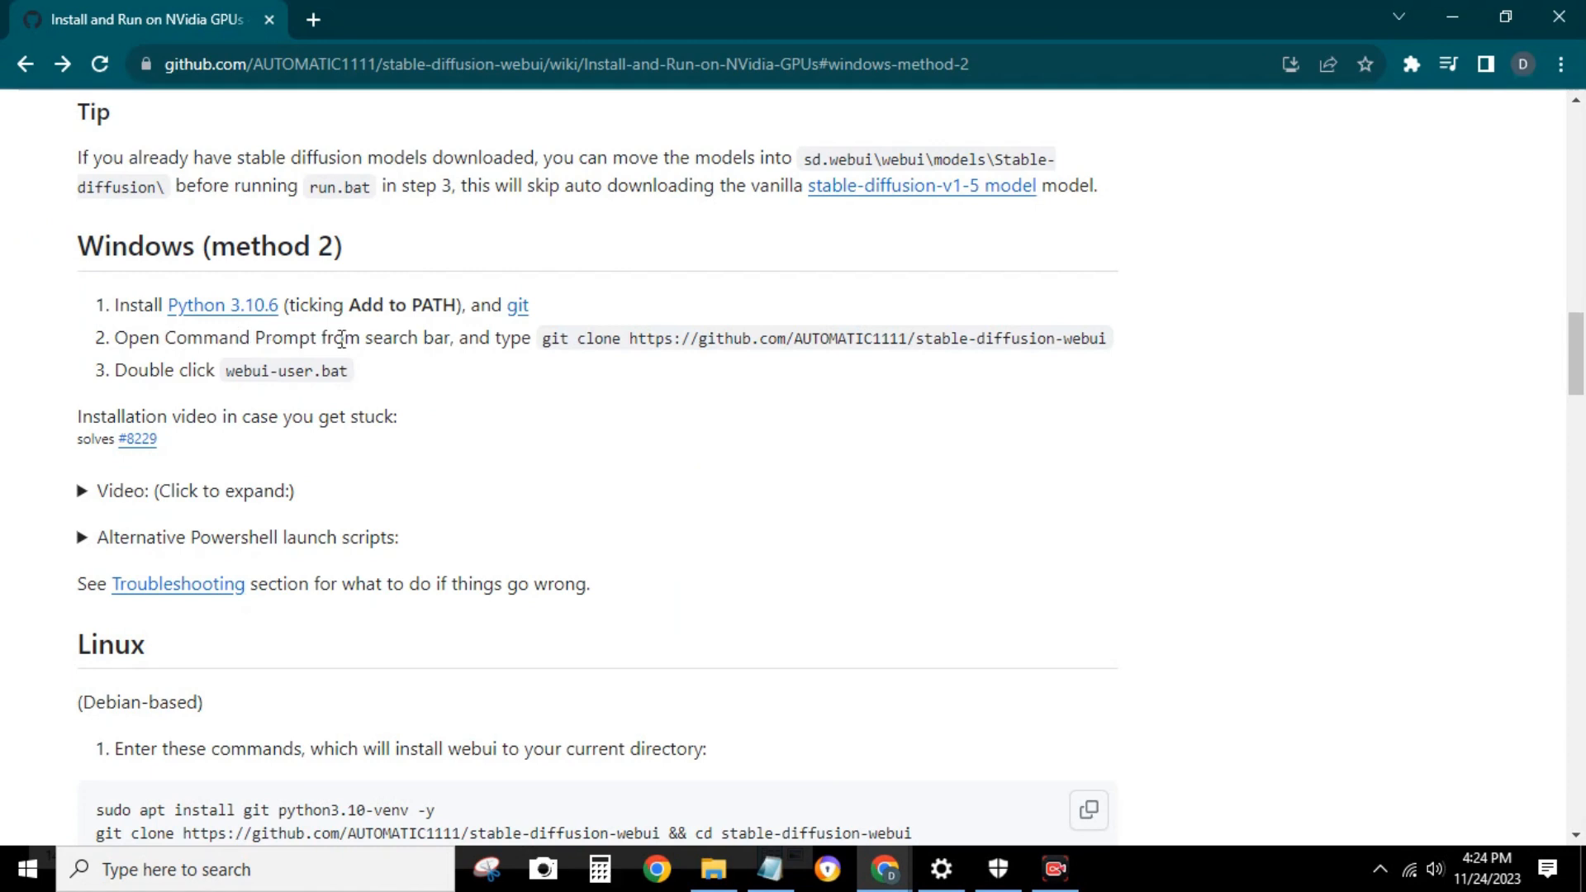
mouse_move(540, 342)
mouse_down()
mouse_move(1030, 366)
mouse_move(1107, 339)
mouse_up()
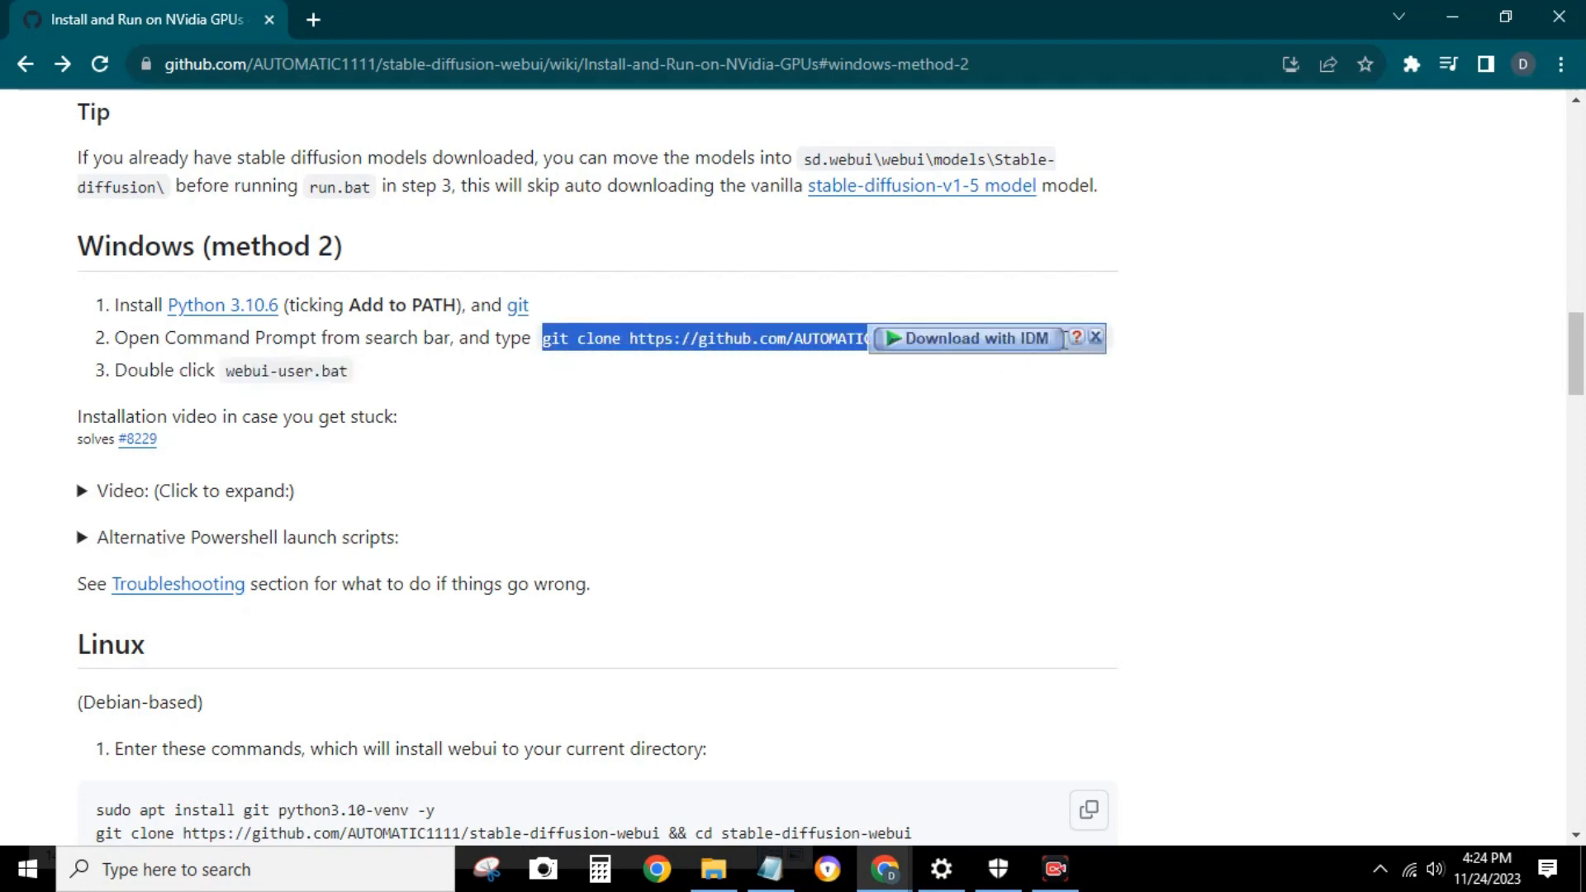
right_click(615, 346)
click(632, 357)
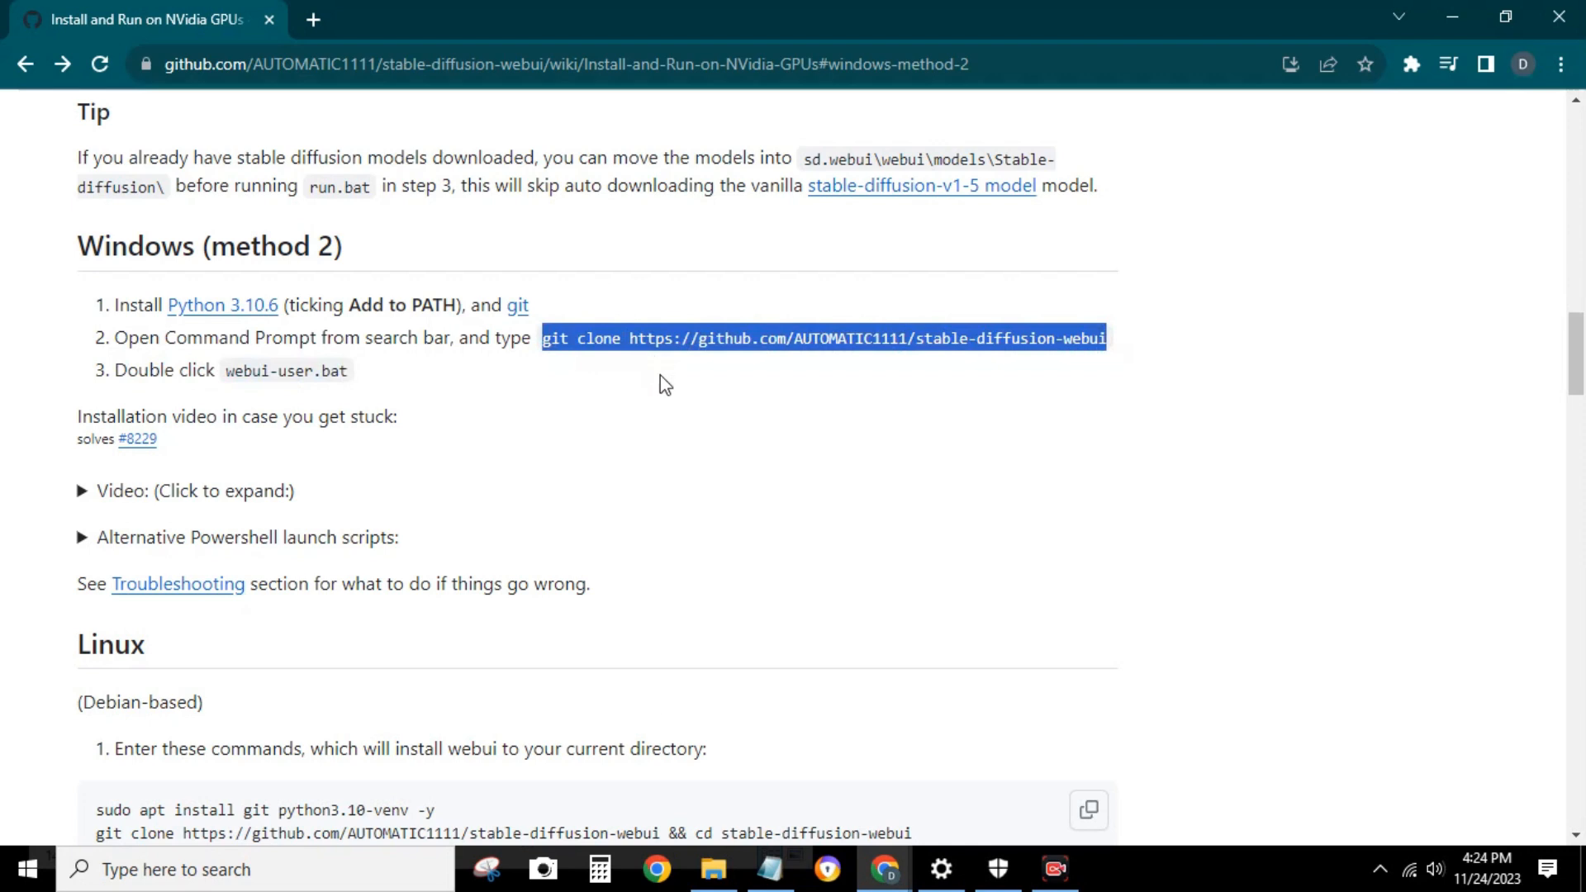
Open a PowerShell window at the root of the DATA (D:) drive
click(715, 869)
click(816, 76)
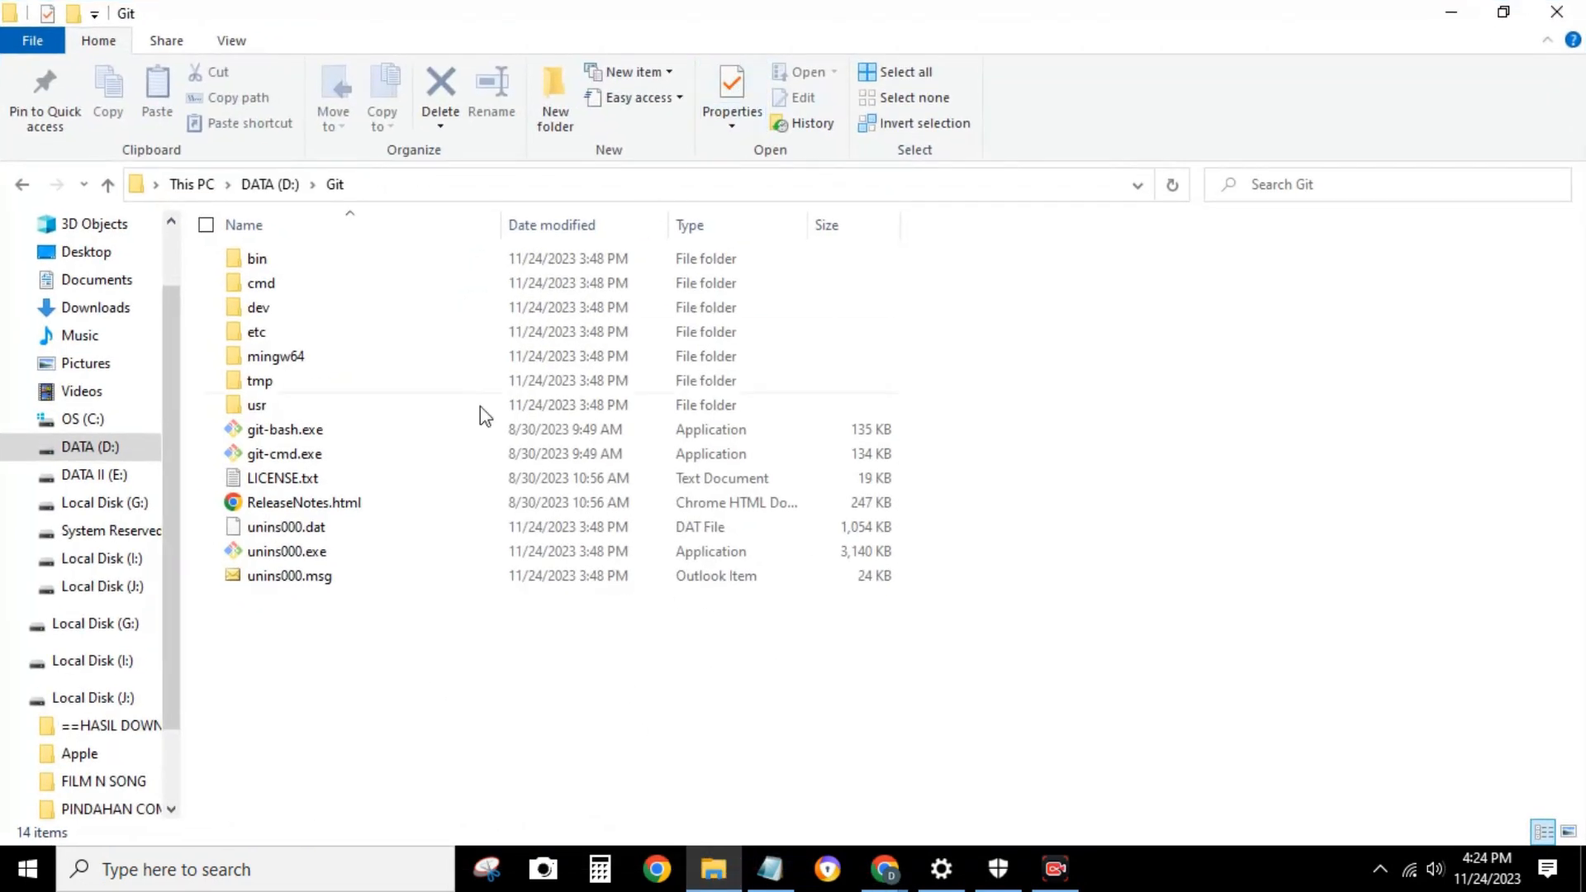
click(267, 185)
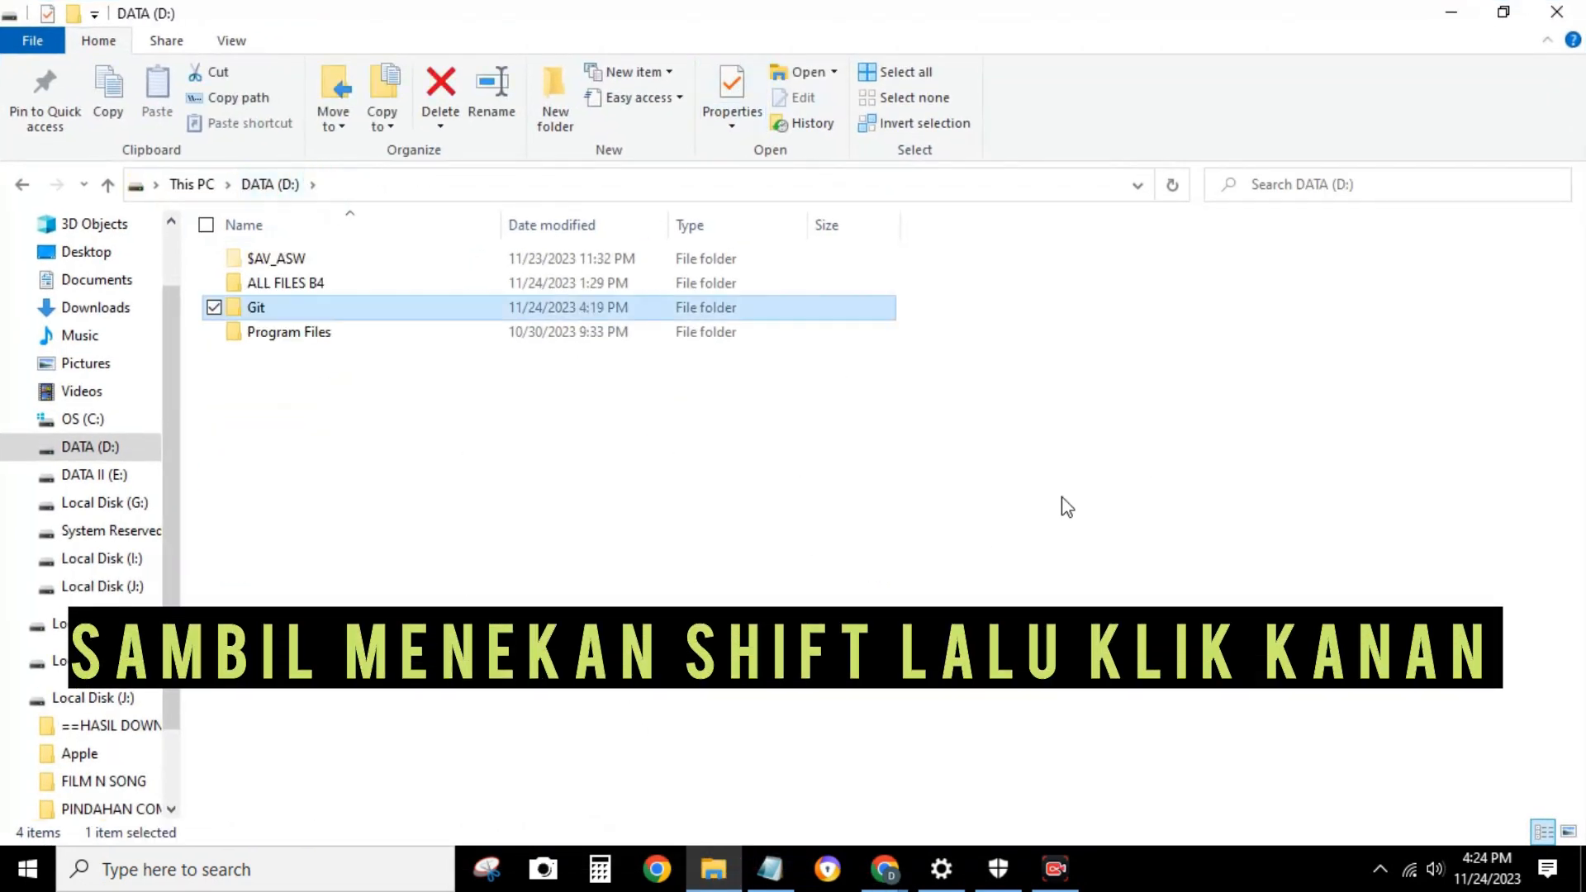
click(902, 396)
shift+right_click(411, 541)
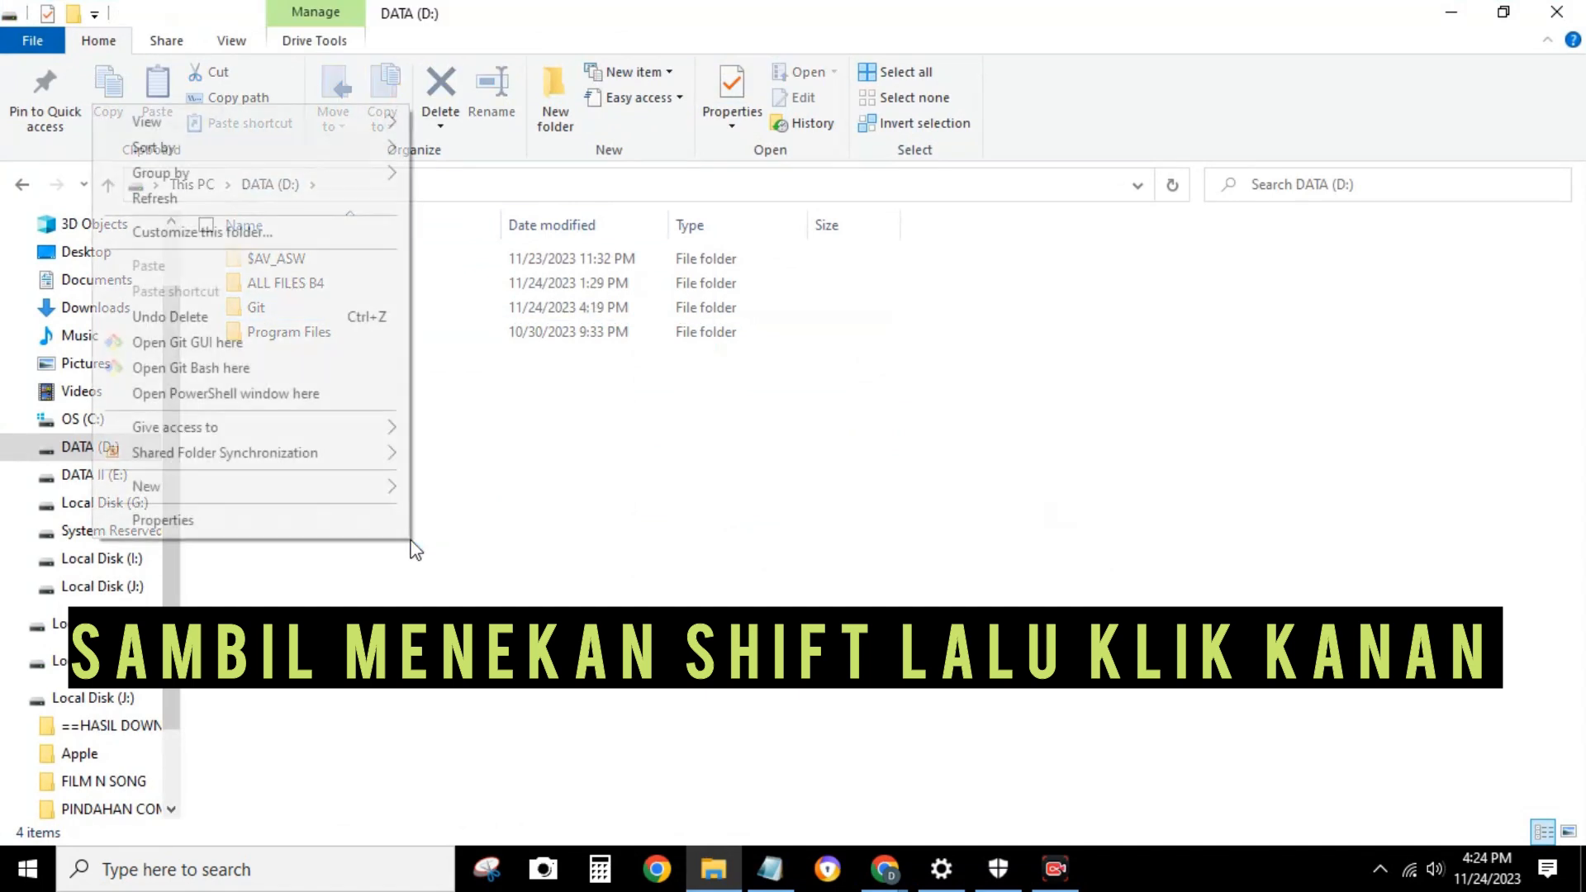
click(272, 400)
drag(608, 20, 1119, 220)
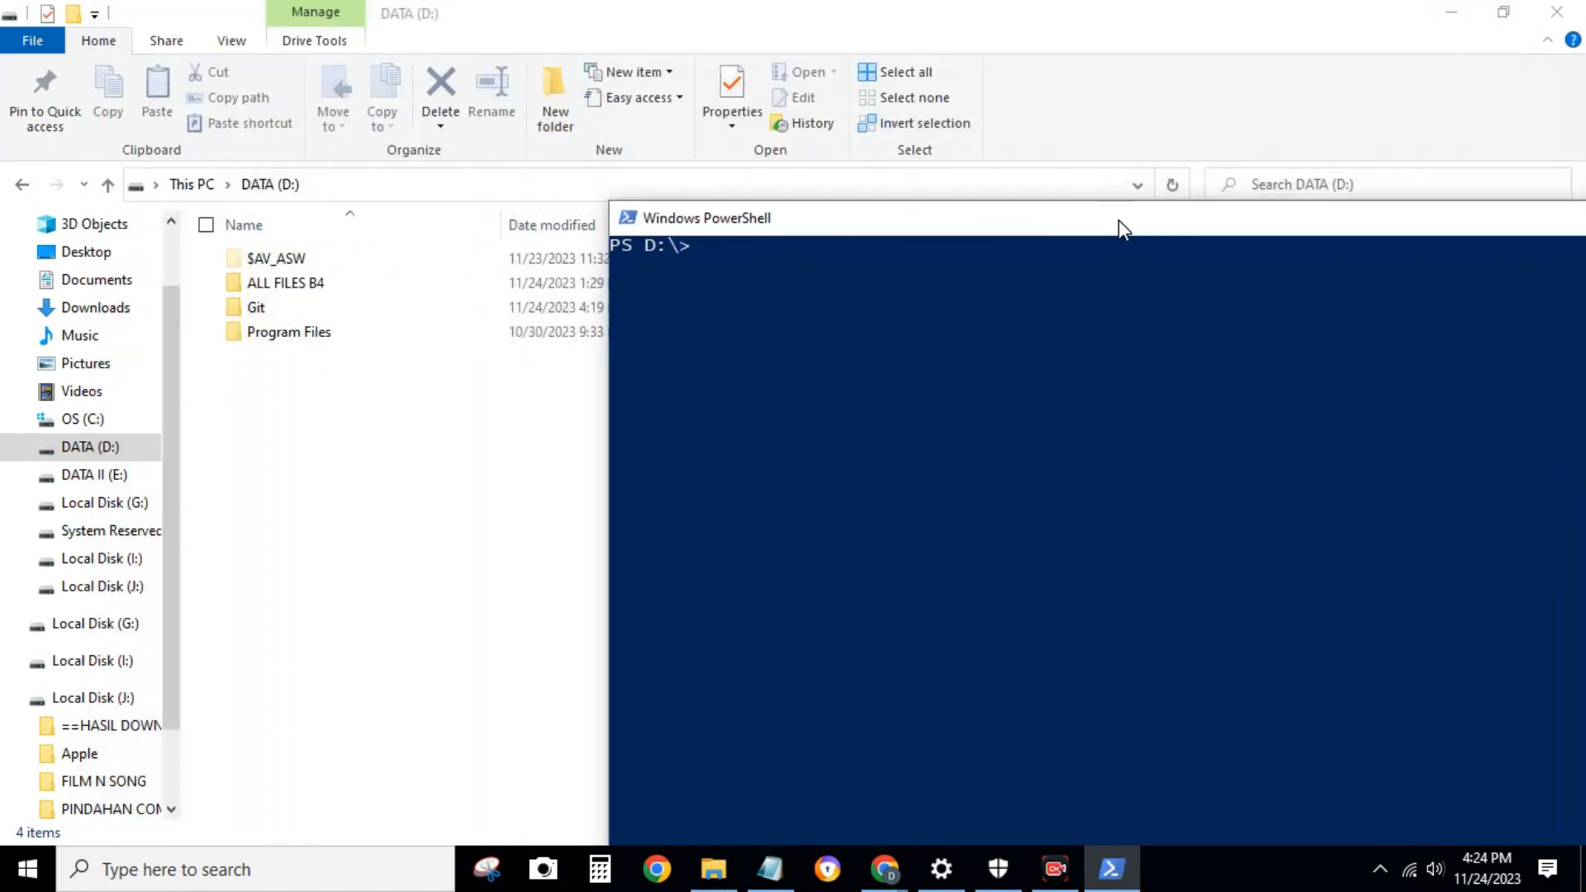
right_click(895, 366)
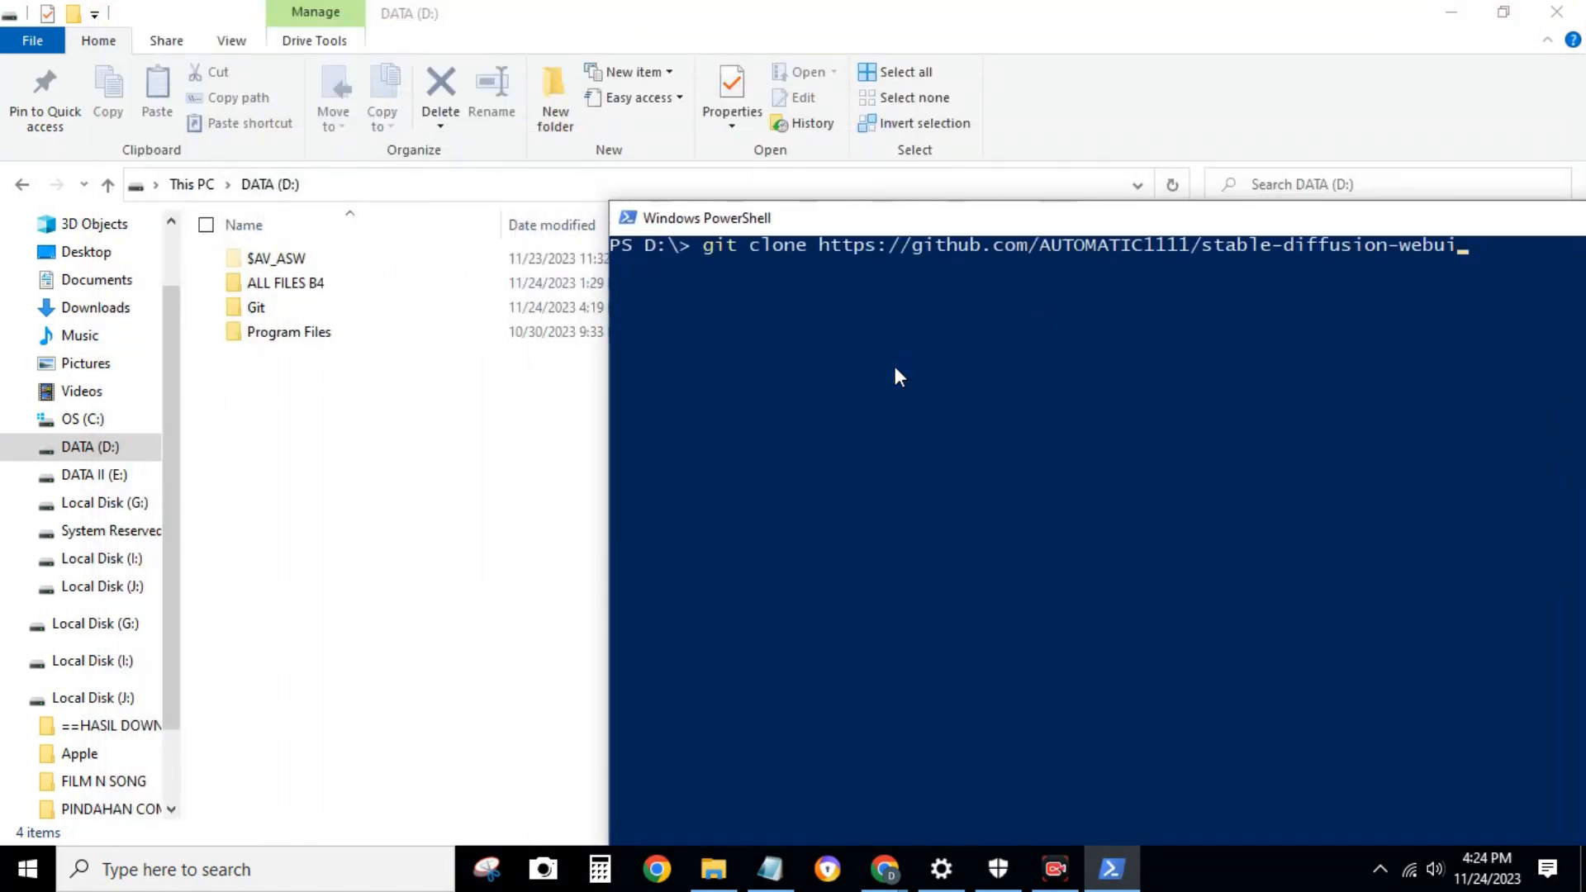
key(Return)
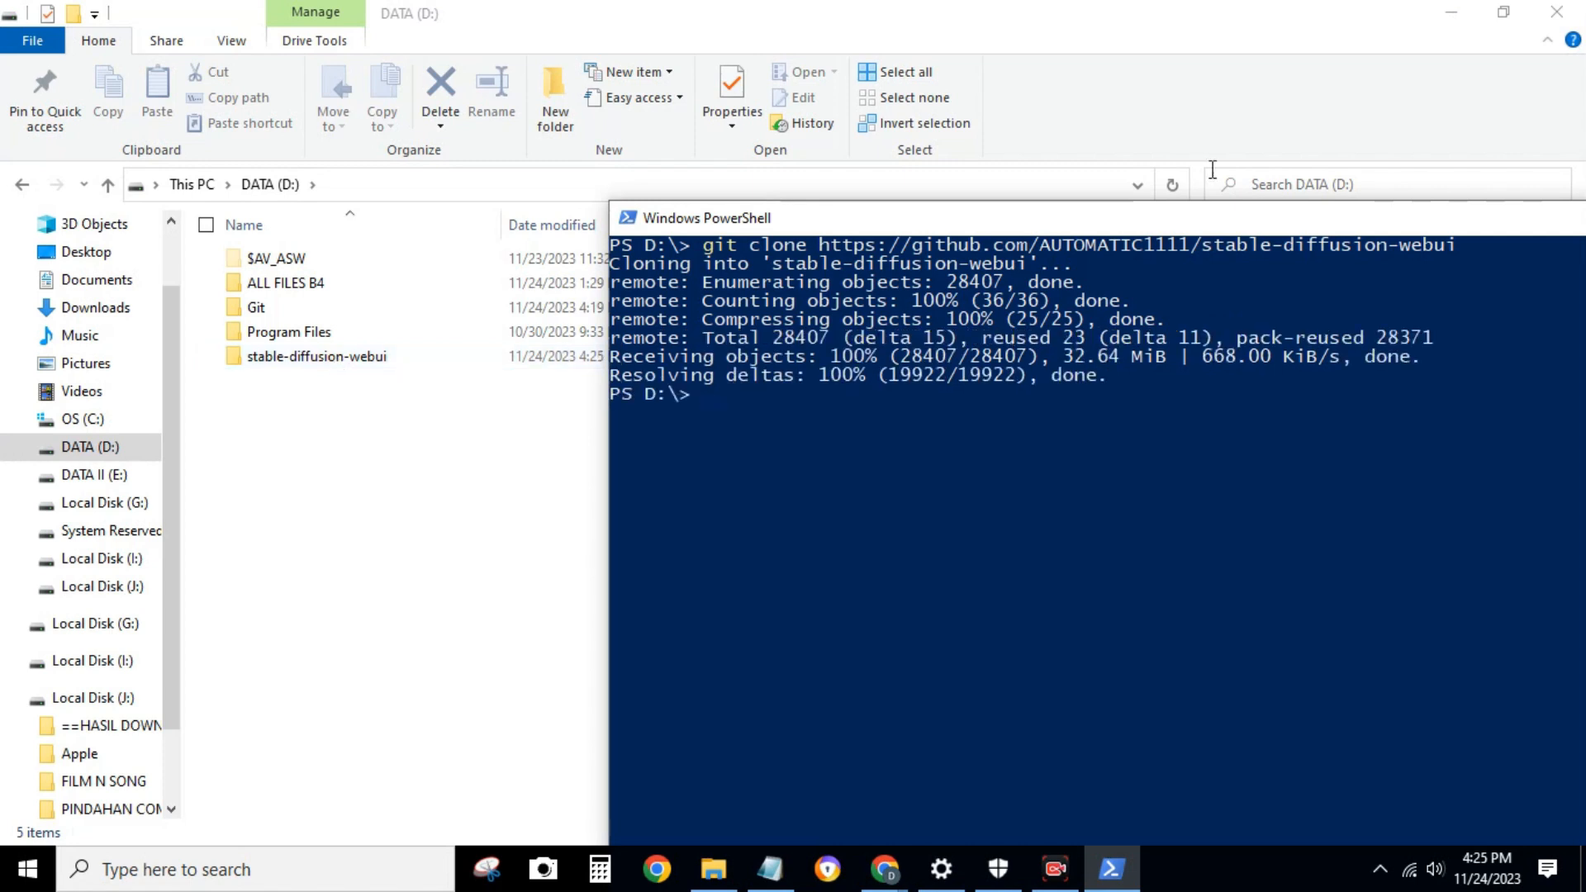
Open the cloned stable-diffusion-webui folder on the D: drive and run webui-user.bat to install and launch the web UI
click(1504, 12)
double_click(396, 428)
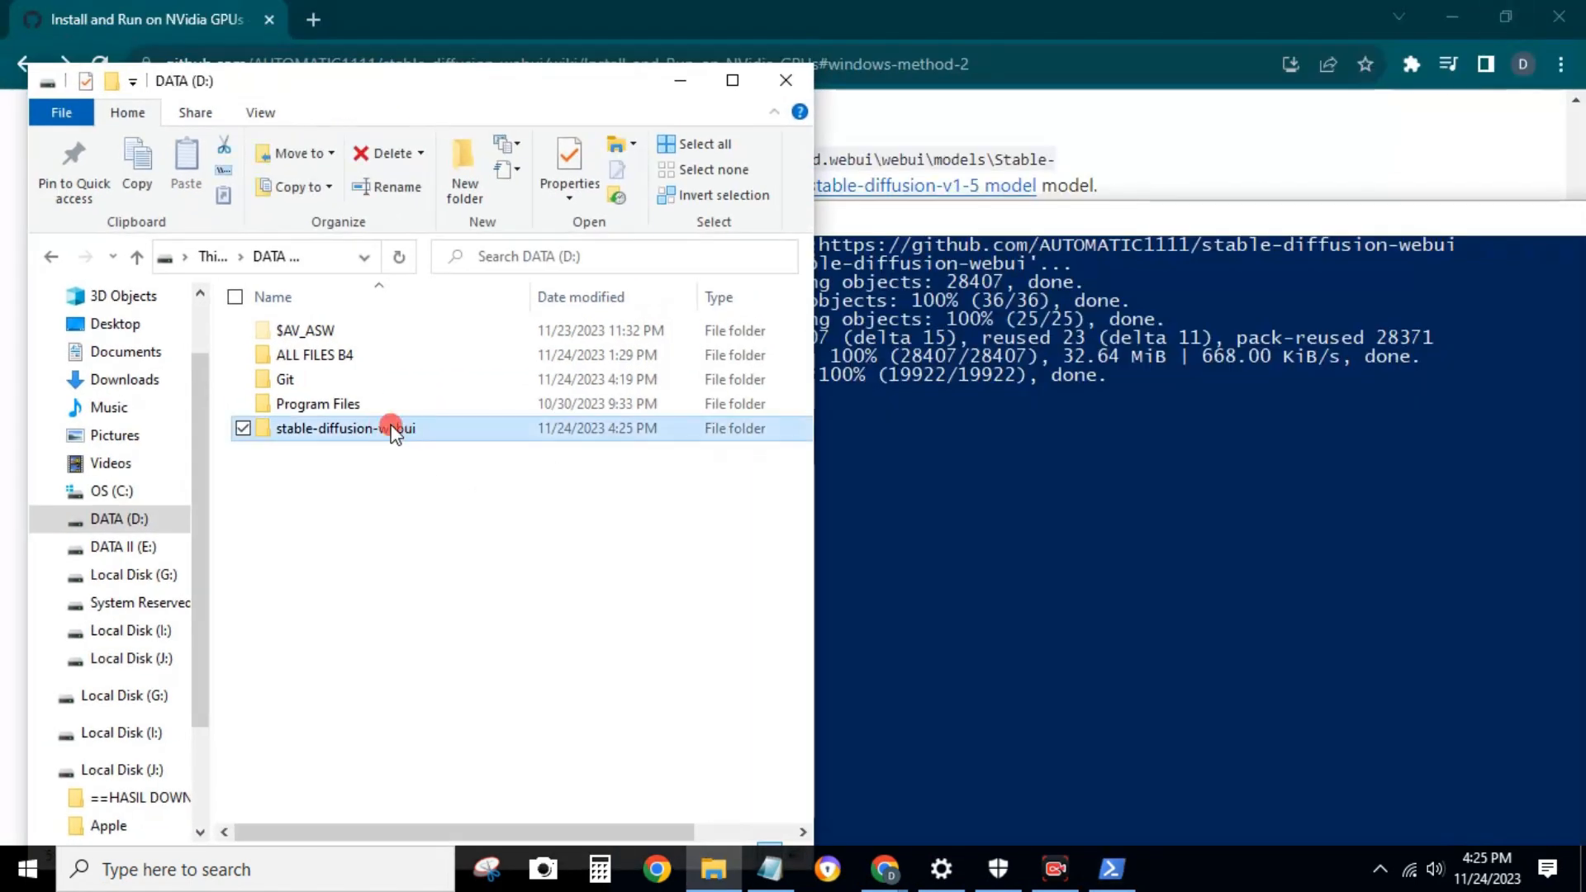
scroll(426, 506, down, 6)
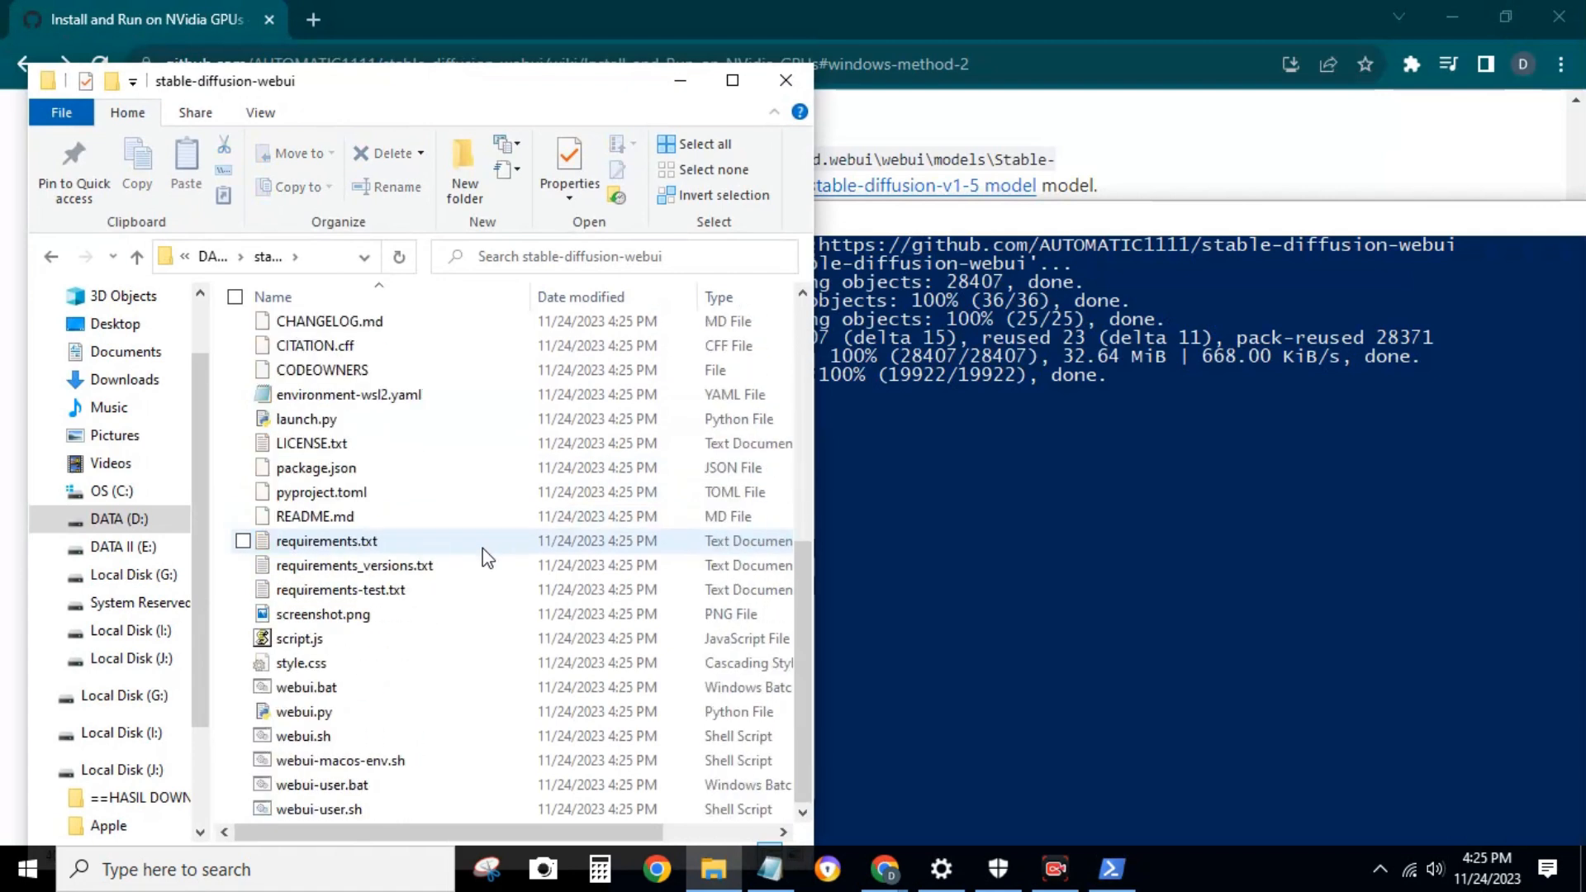
scroll(475, 628, up, 6)
scroll(475, 627, down, 6)
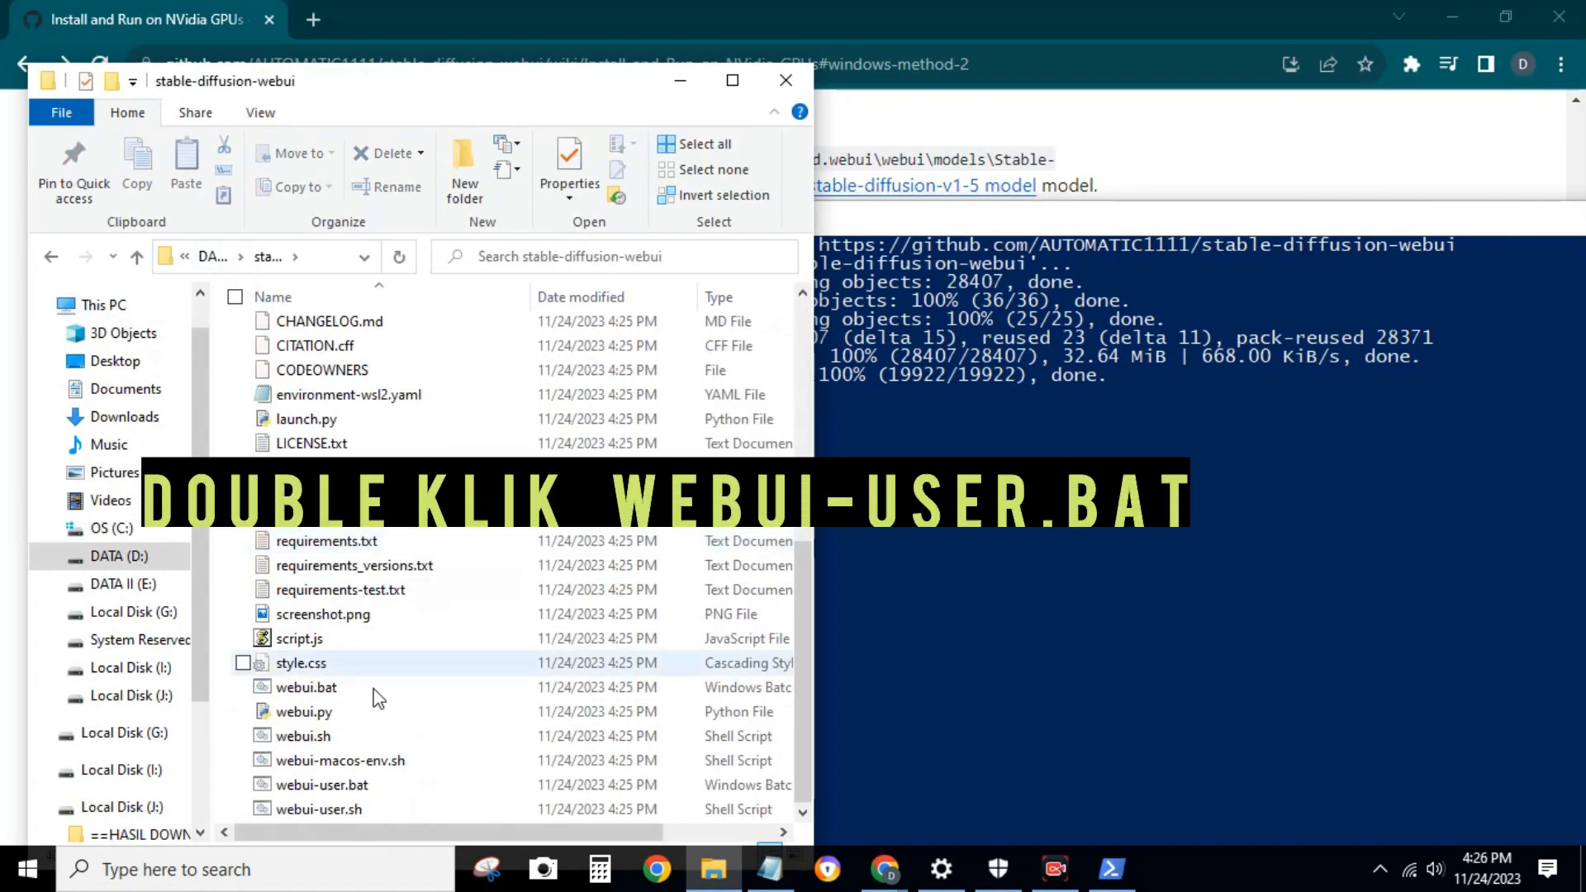
double_click(355, 785)
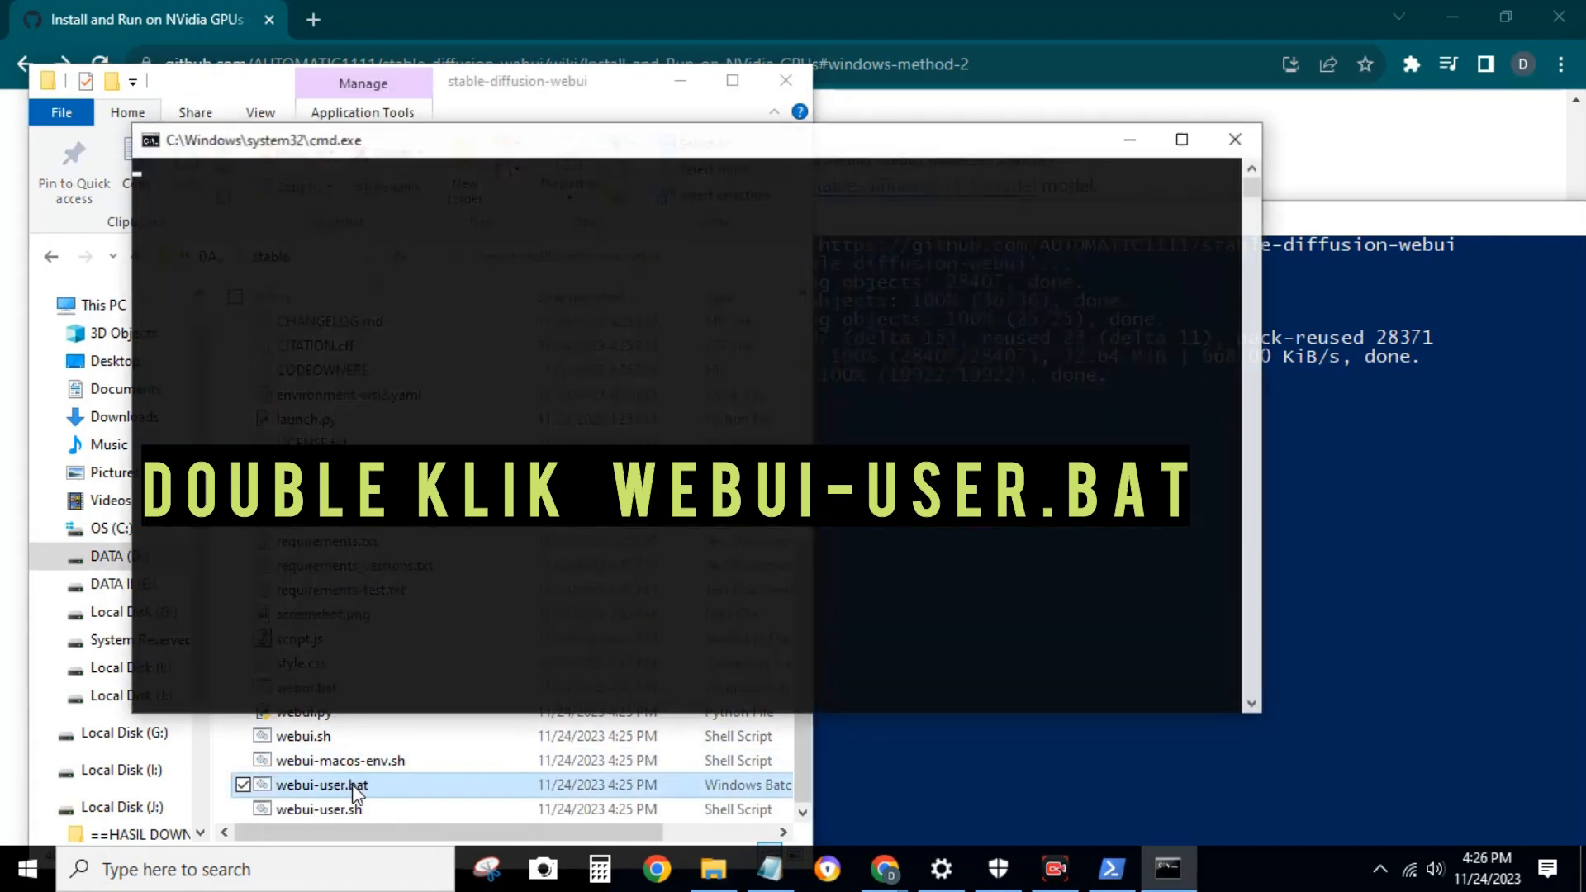
drag(583, 131, 862, 151)
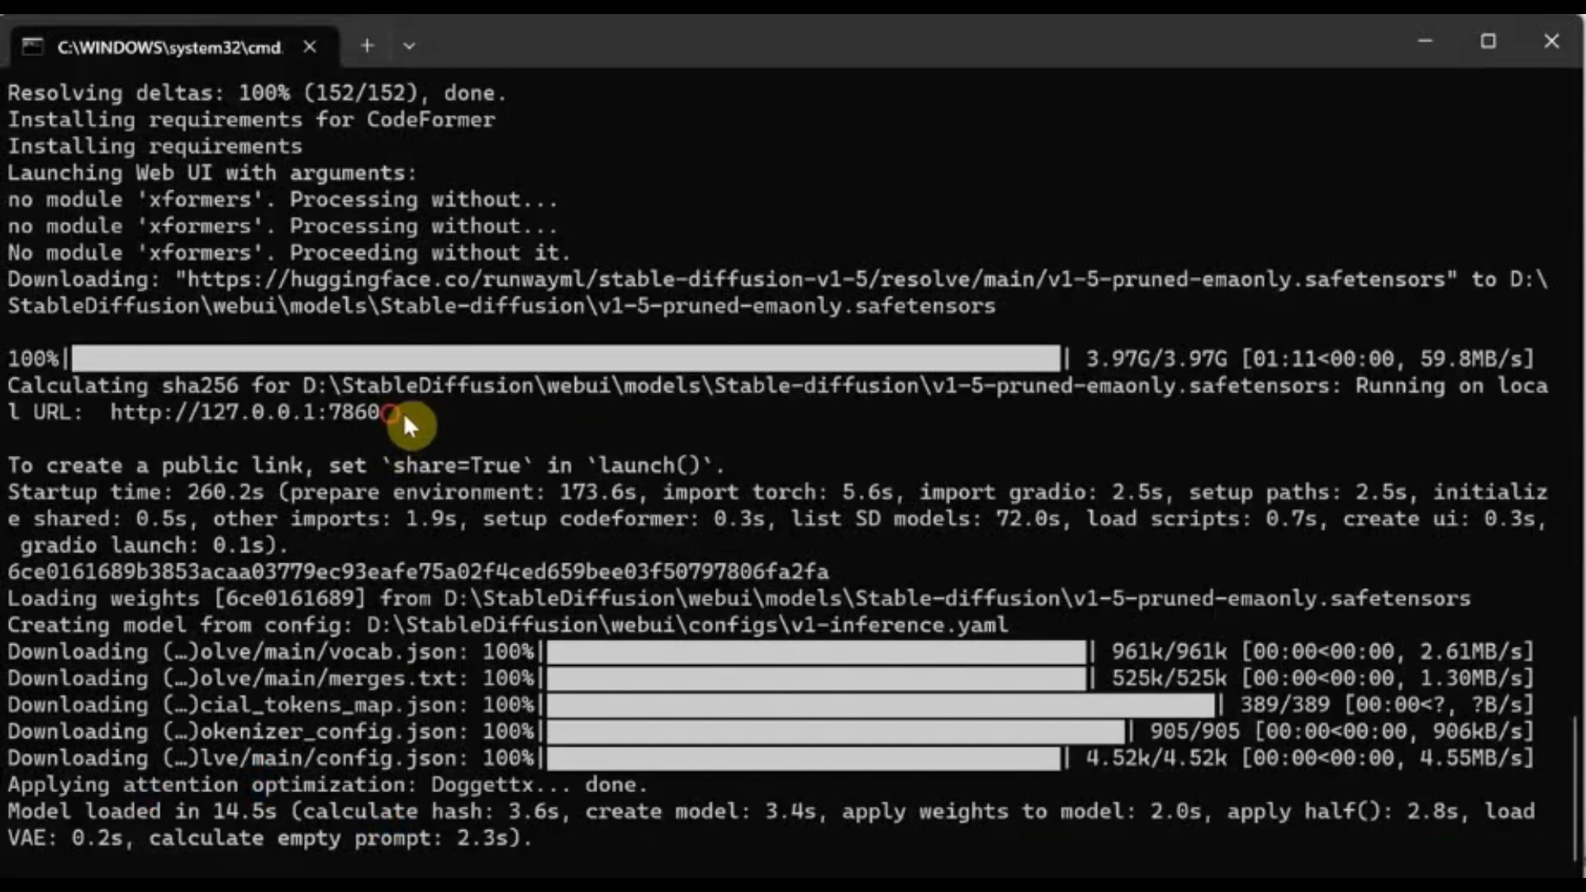
drag(403, 413, 157, 430)
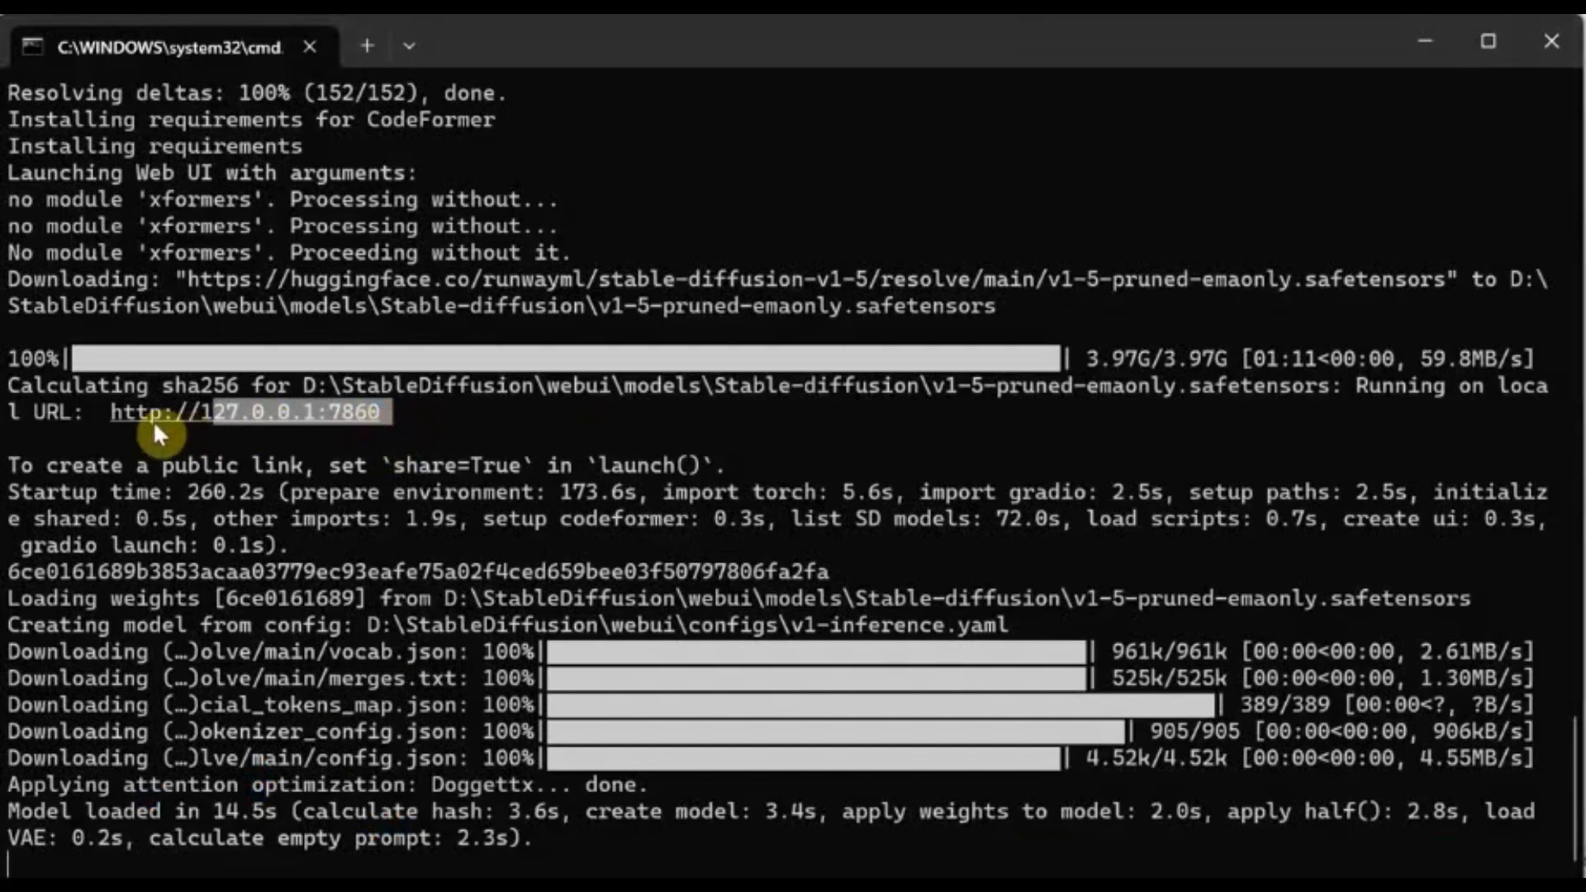
right_click(457, 413)
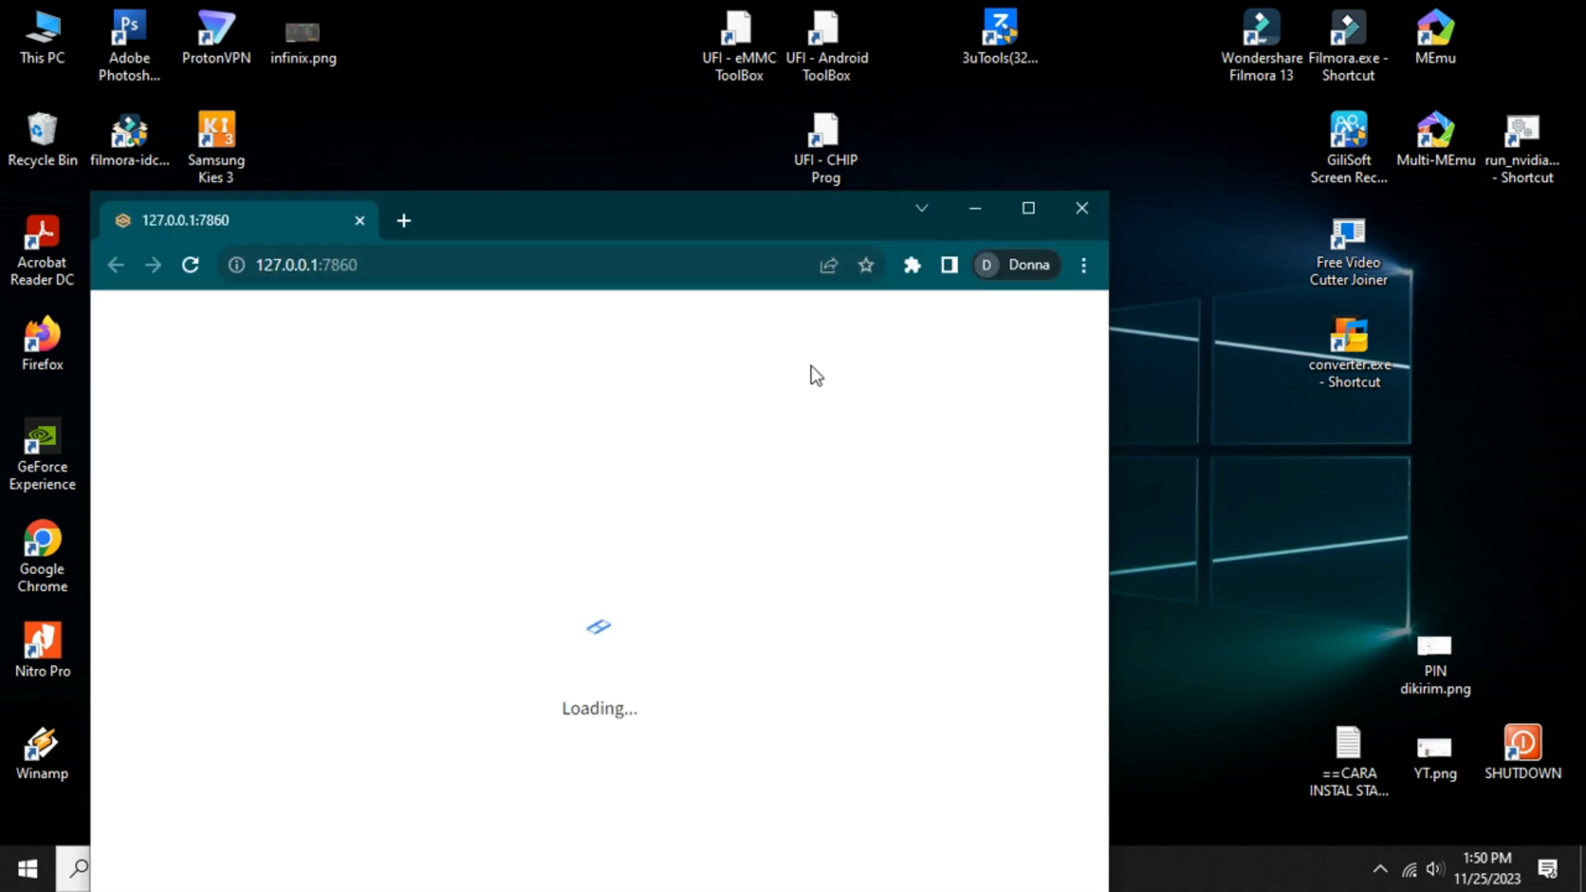
drag(724, 235, 804, 68)
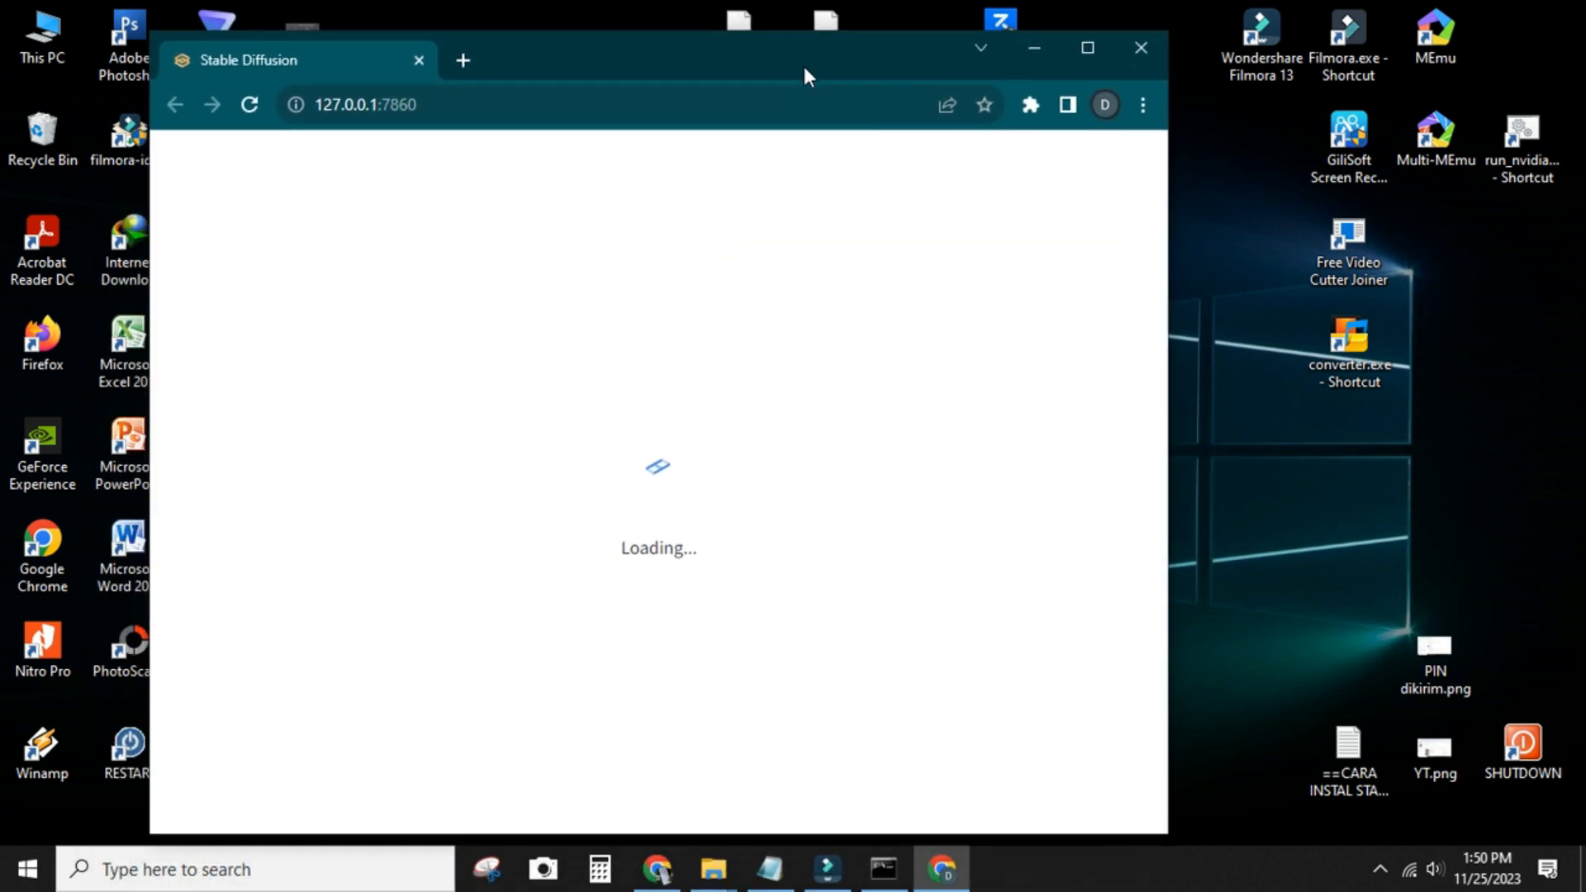
click(1088, 48)
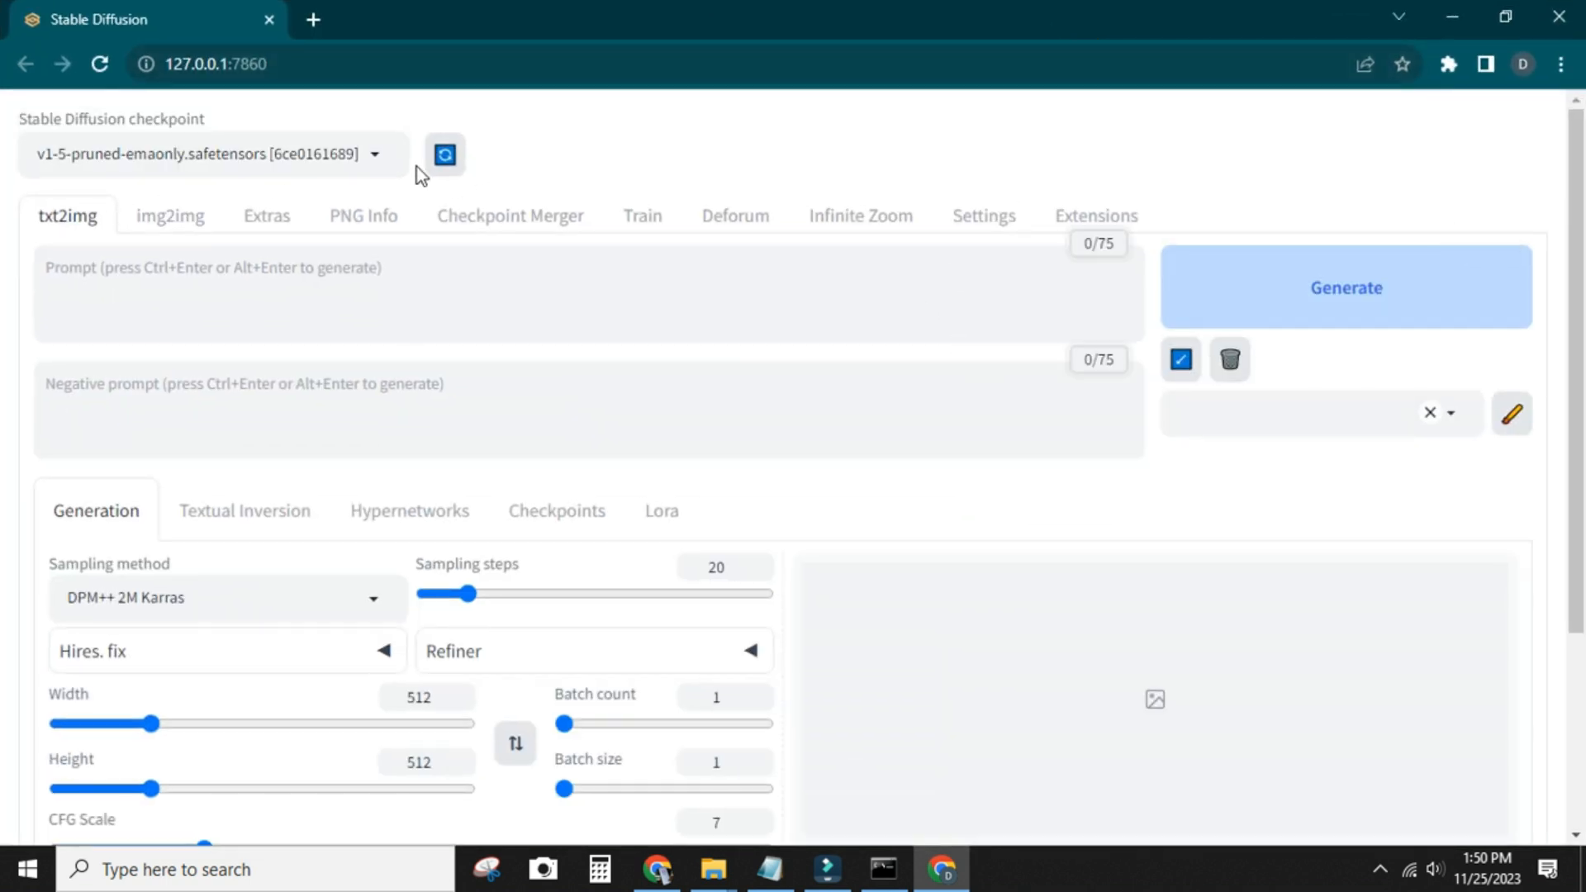
Check the available Stable Diffusion checkpoints and generate an image from the prompt "a cute dog in space"
click(380, 153)
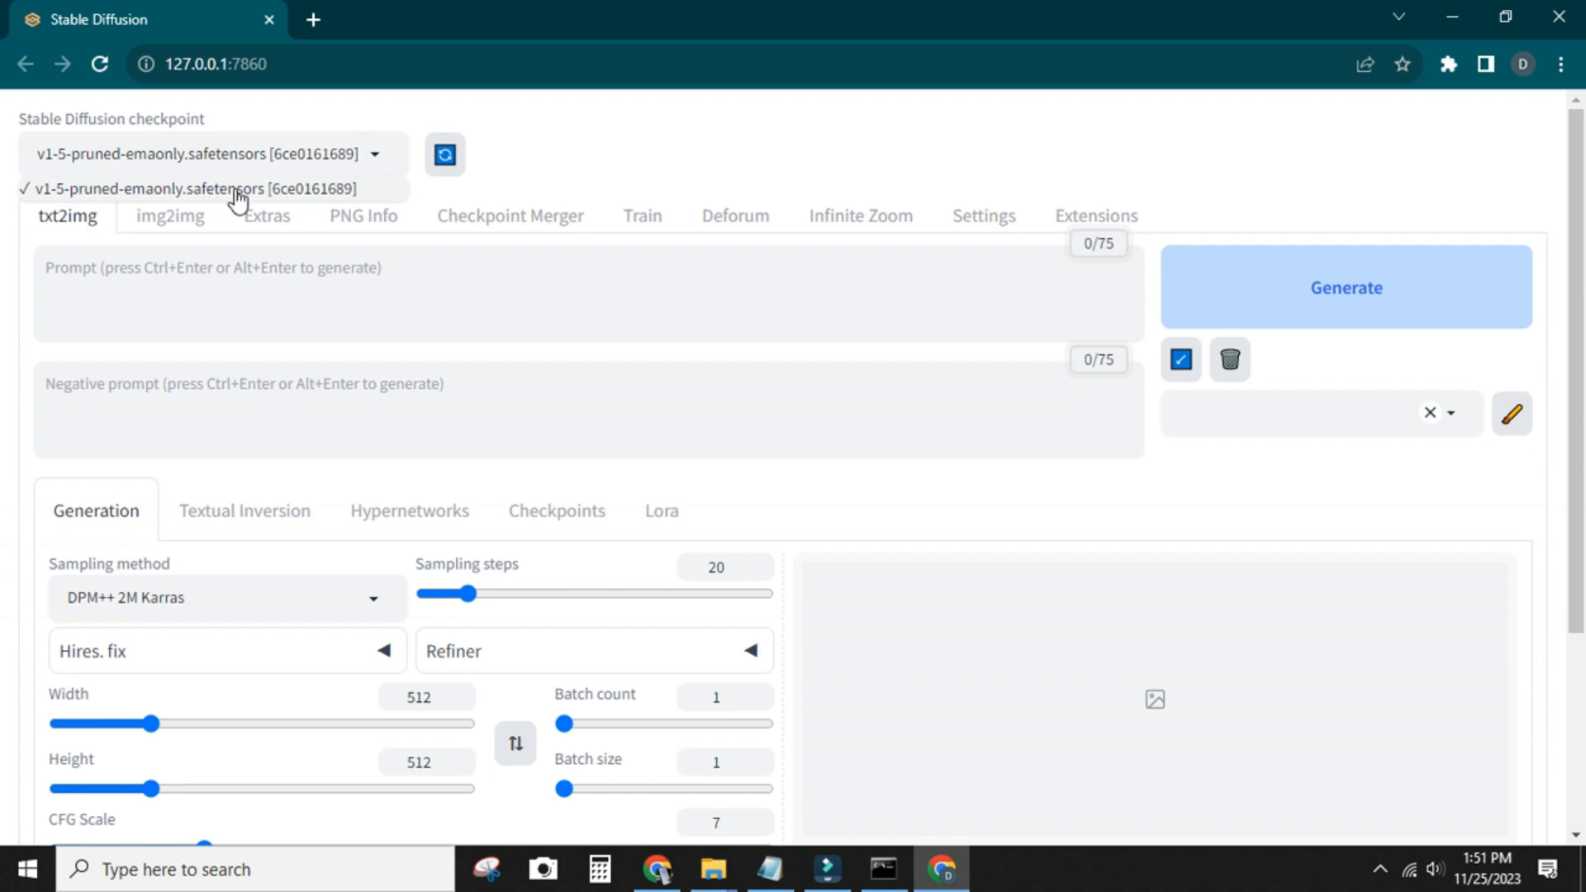
click(252, 280)
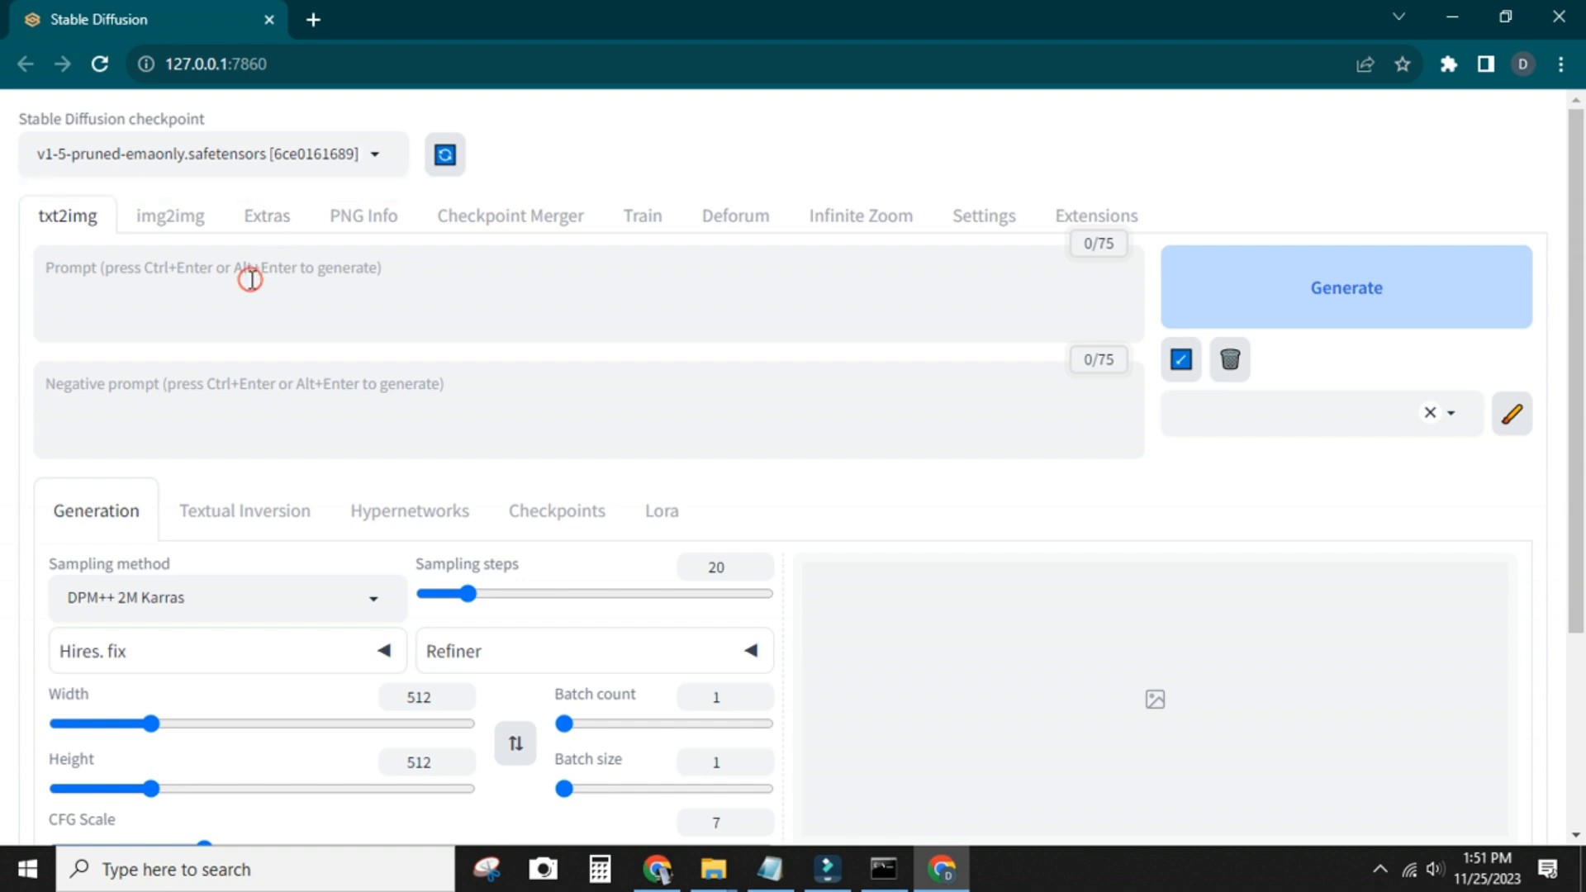
text(a cute dog in space)
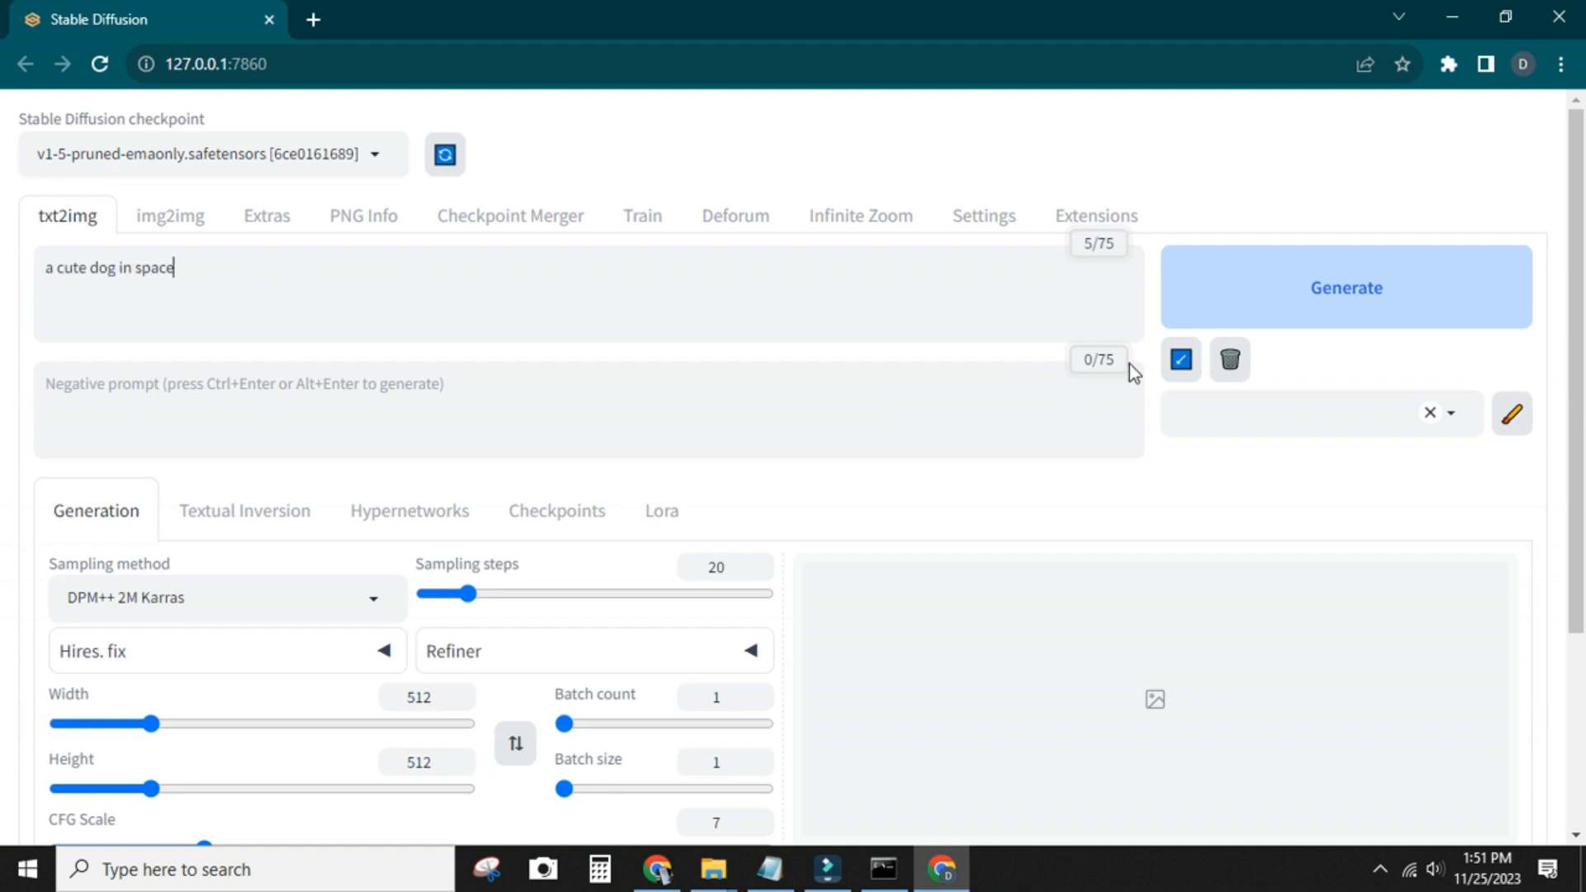
click(1193, 296)
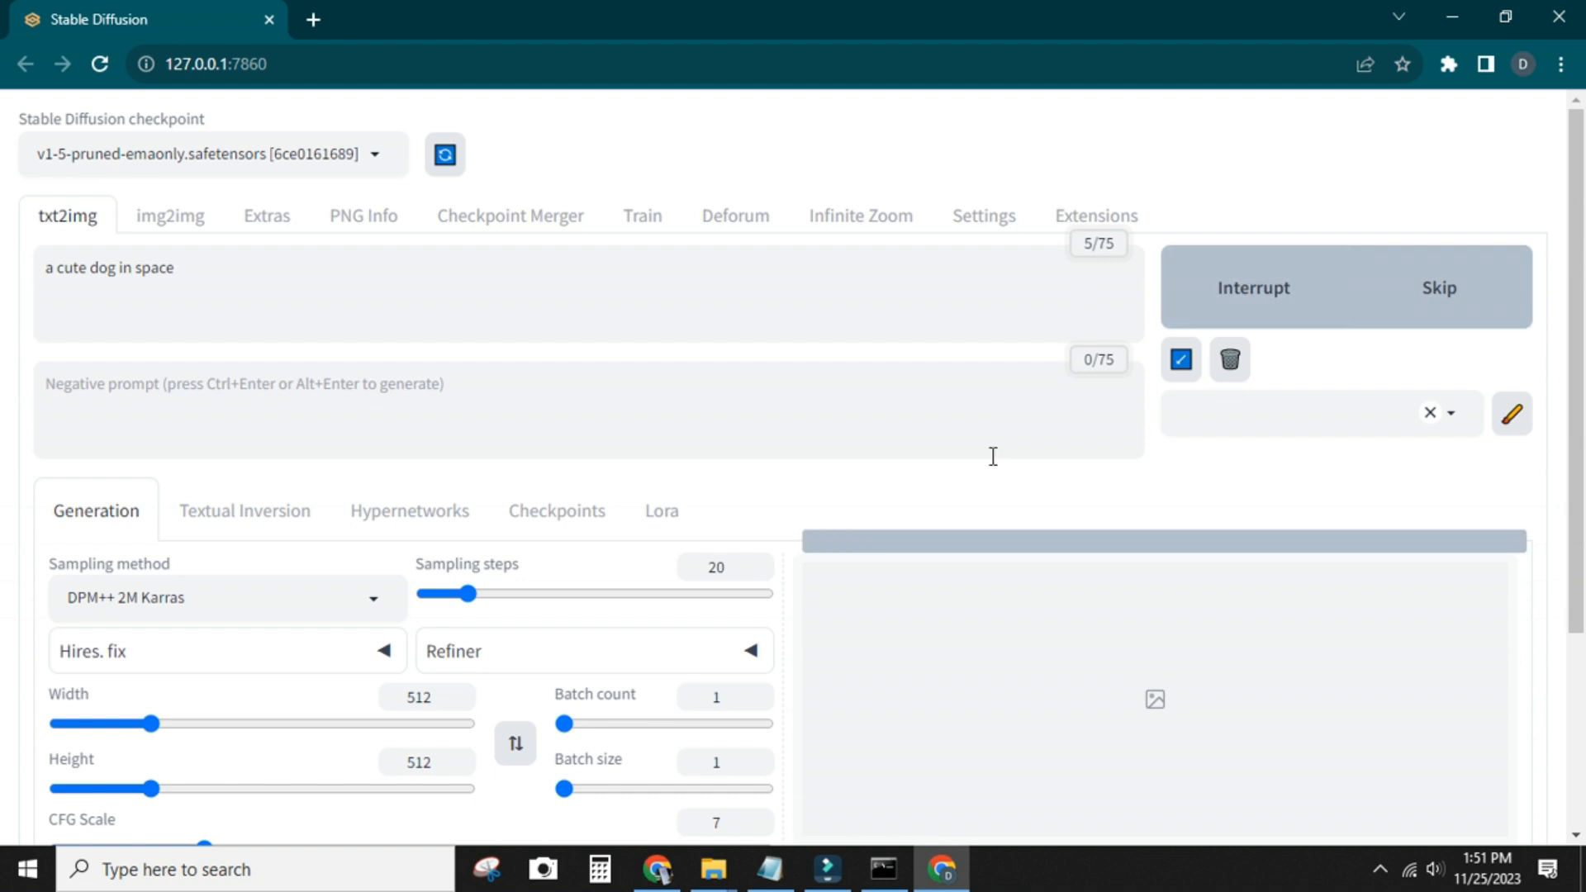
Examine the generation progress in the command window and the finished dog image in the web UI
click(883, 869)
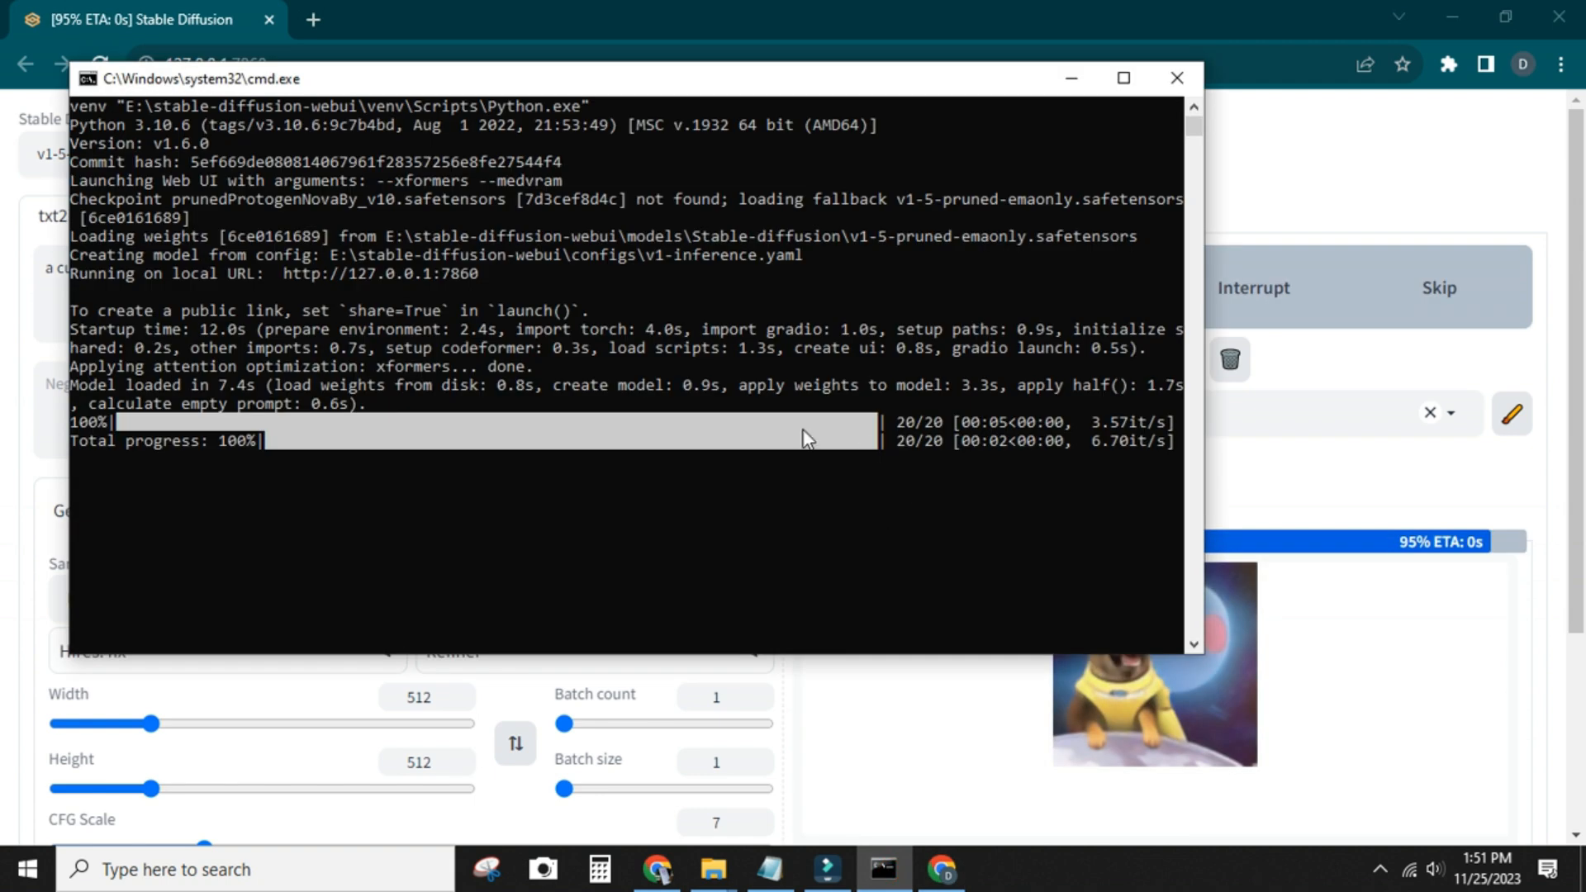
drag(926, 86, 875, 190)
click(1063, 61)
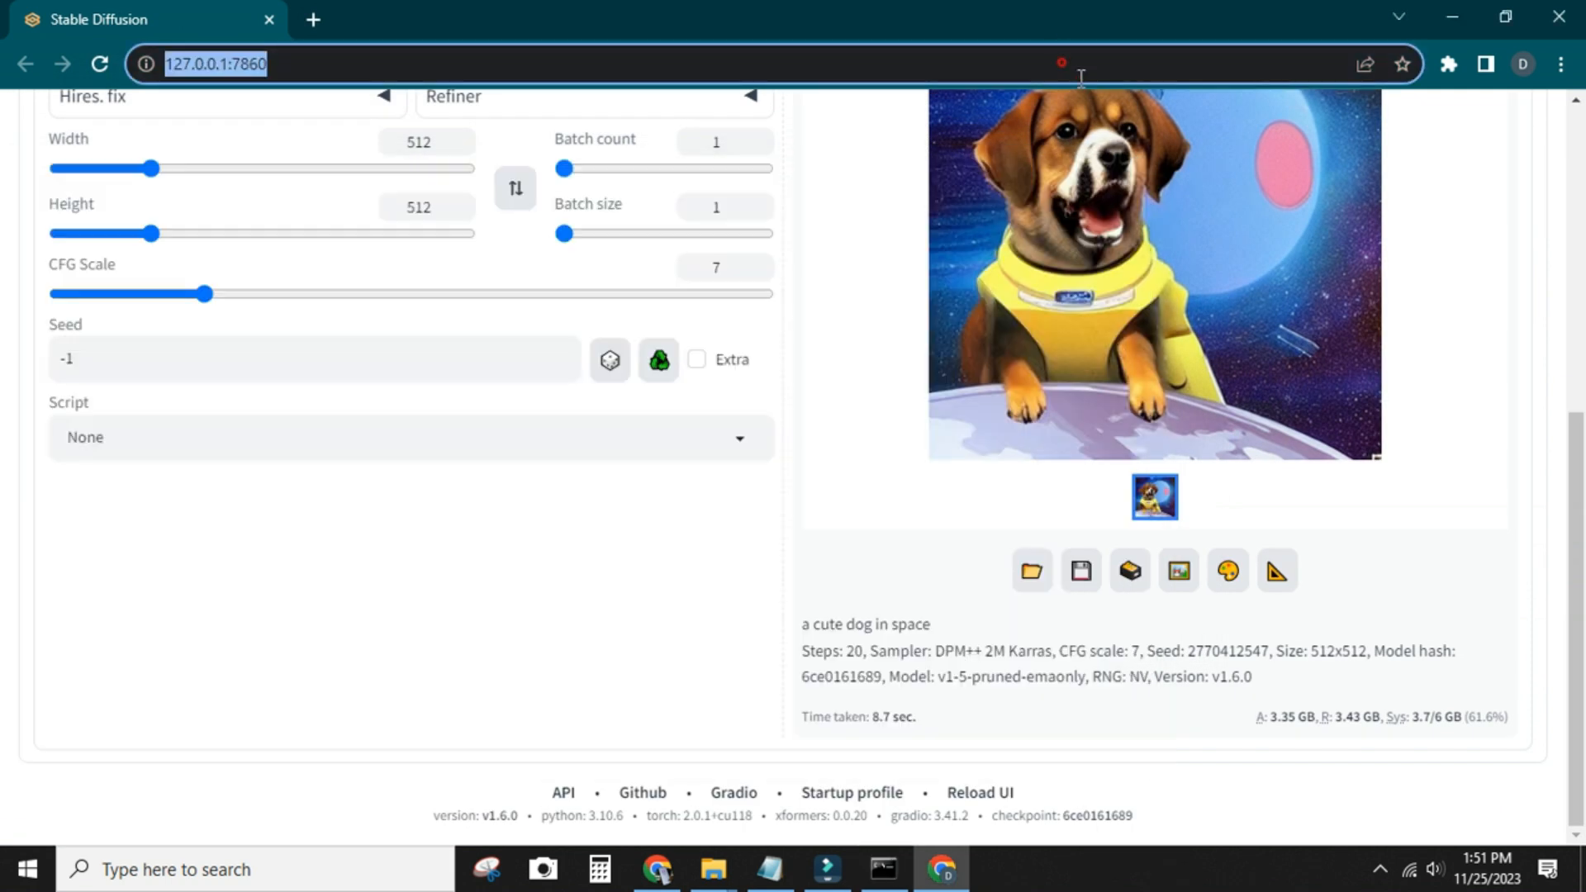
scroll(1123, 343, up, 3)
click(883, 869)
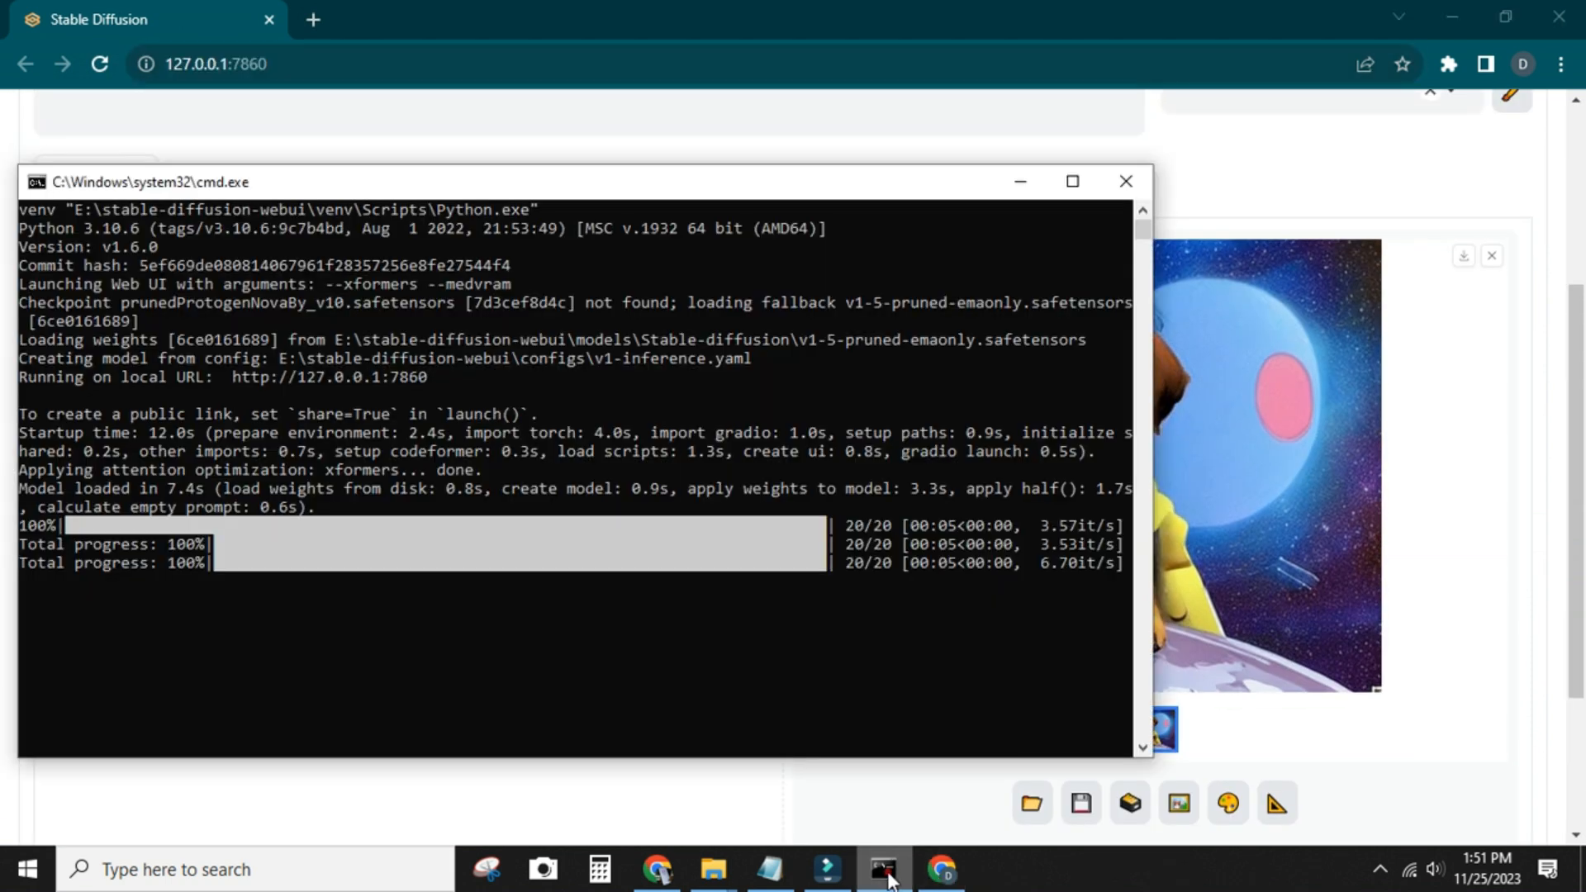
drag(825, 181, 922, 202)
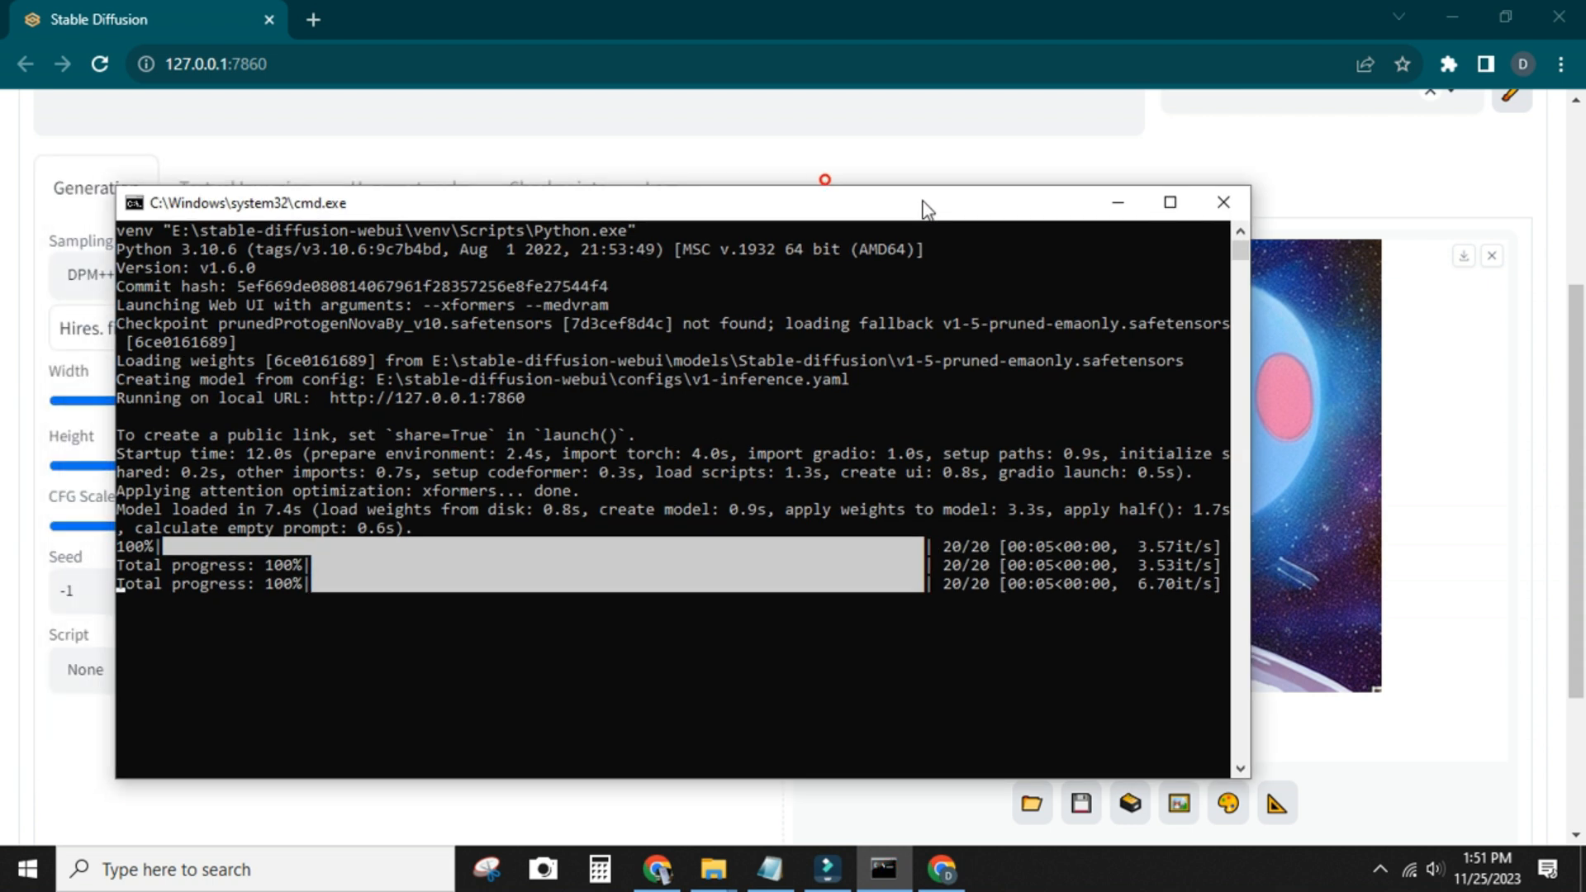
click(883, 74)
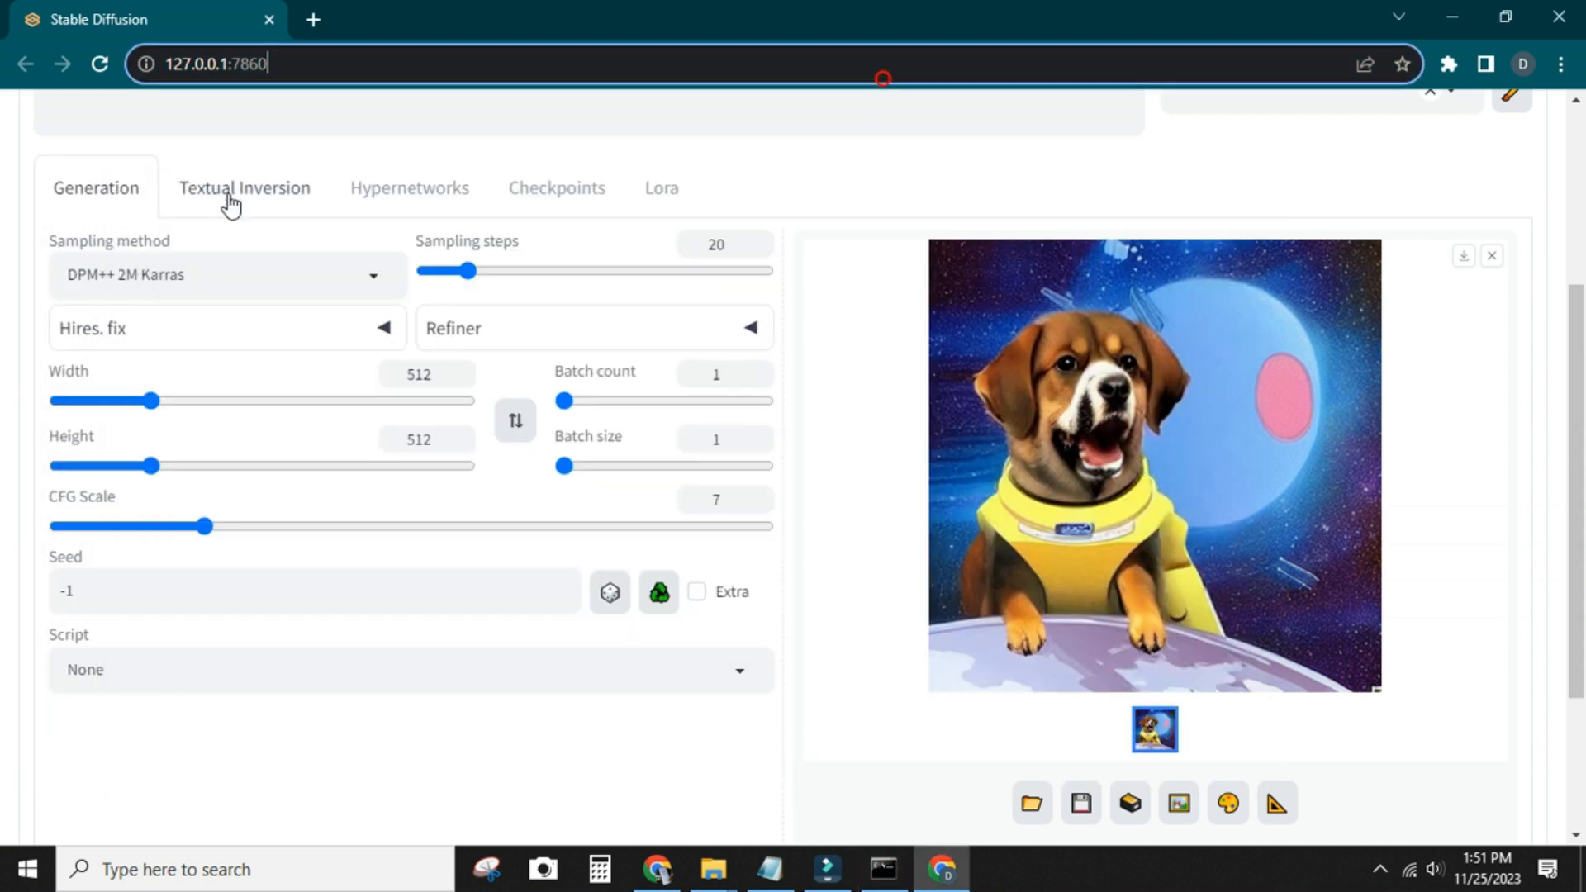
Replace the prompt with "a beautiful girl from panama", generate the image, and check its progress in the command window and the result
scroll(364, 272, up, 4)
triple_click(221, 265)
text(a beautiful girl )
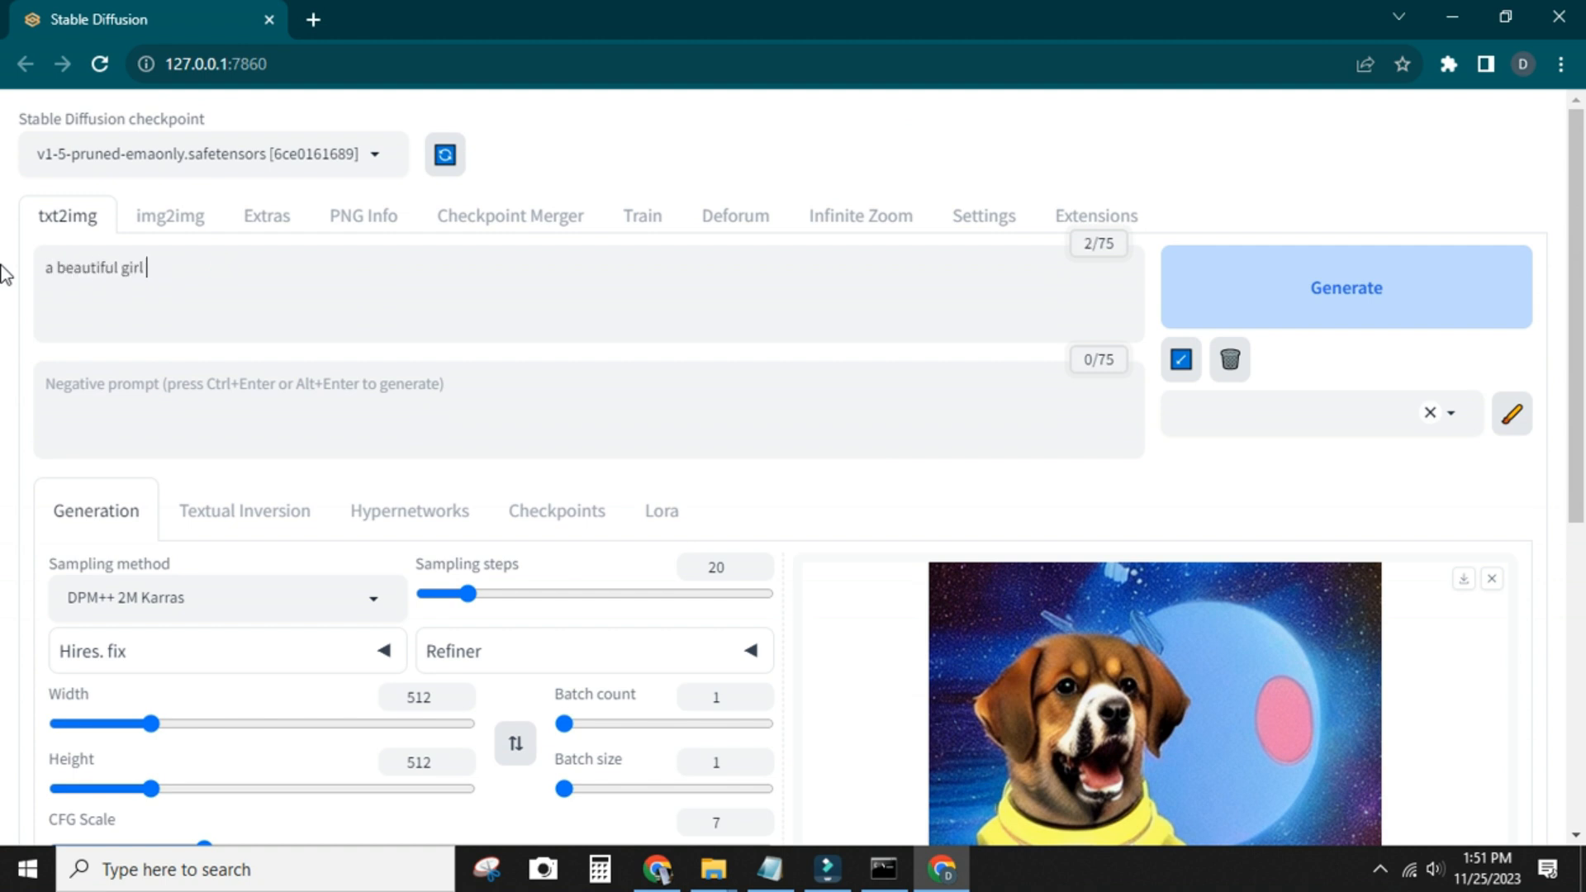
text(from panama)
click(1207, 276)
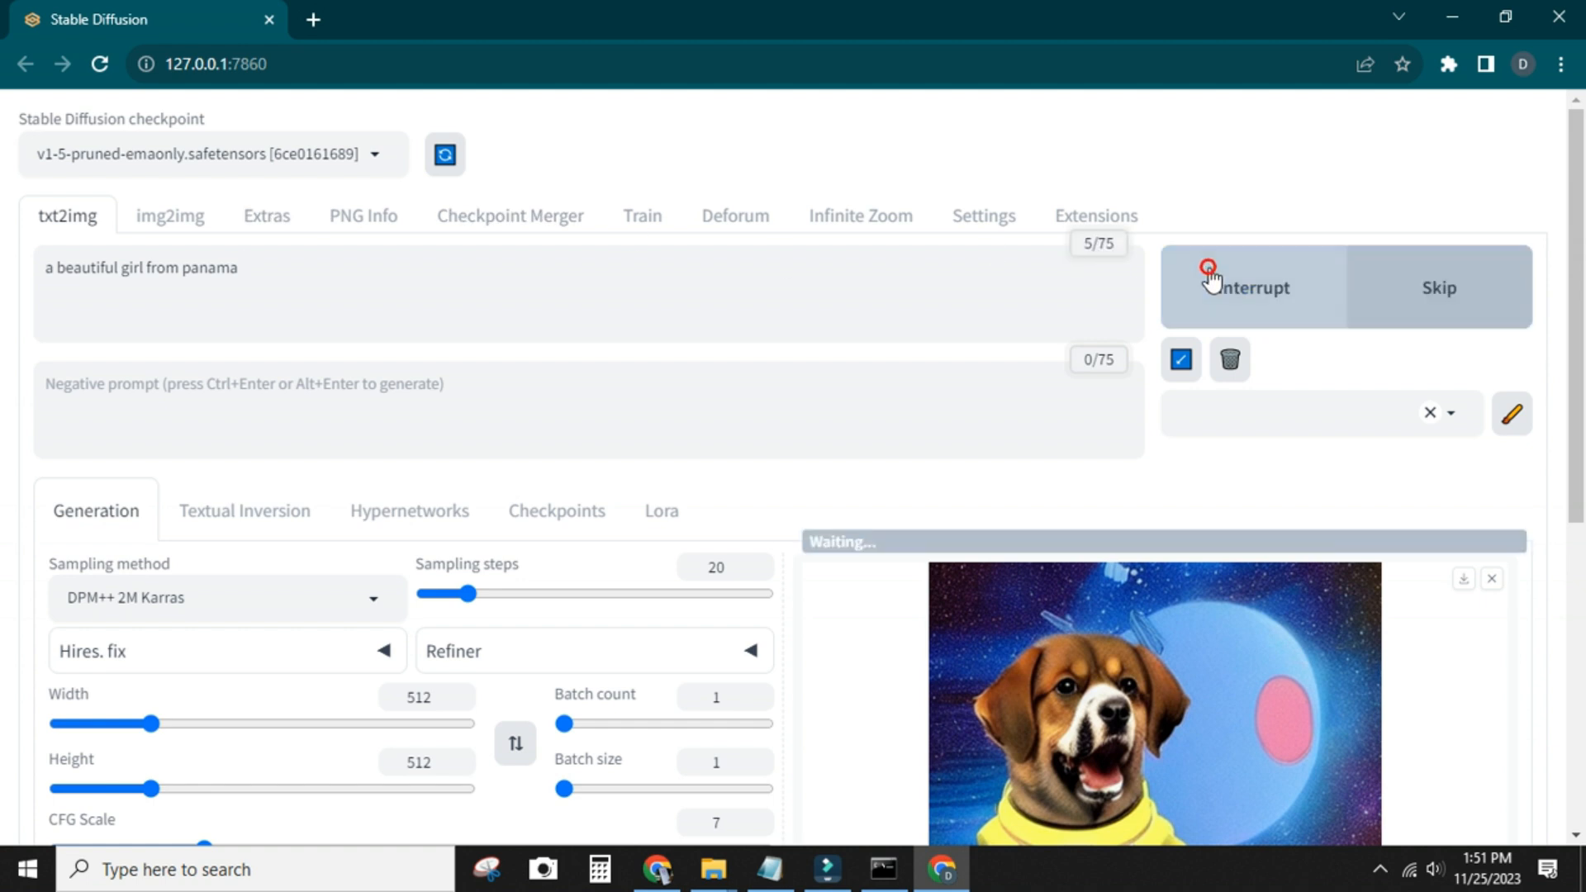
click(886, 875)
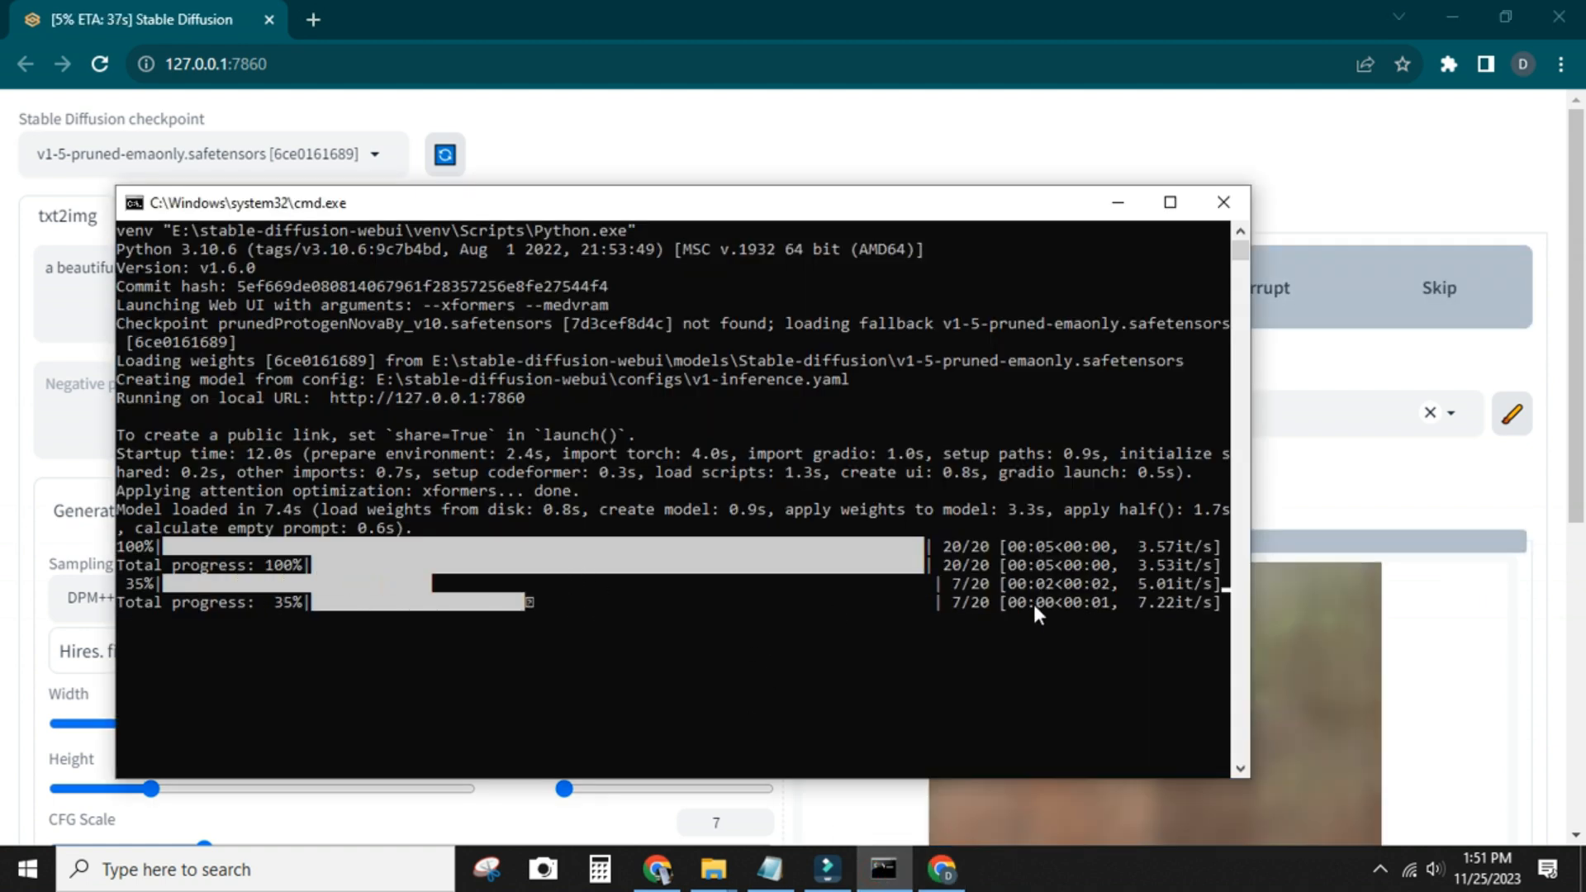
click(995, 66)
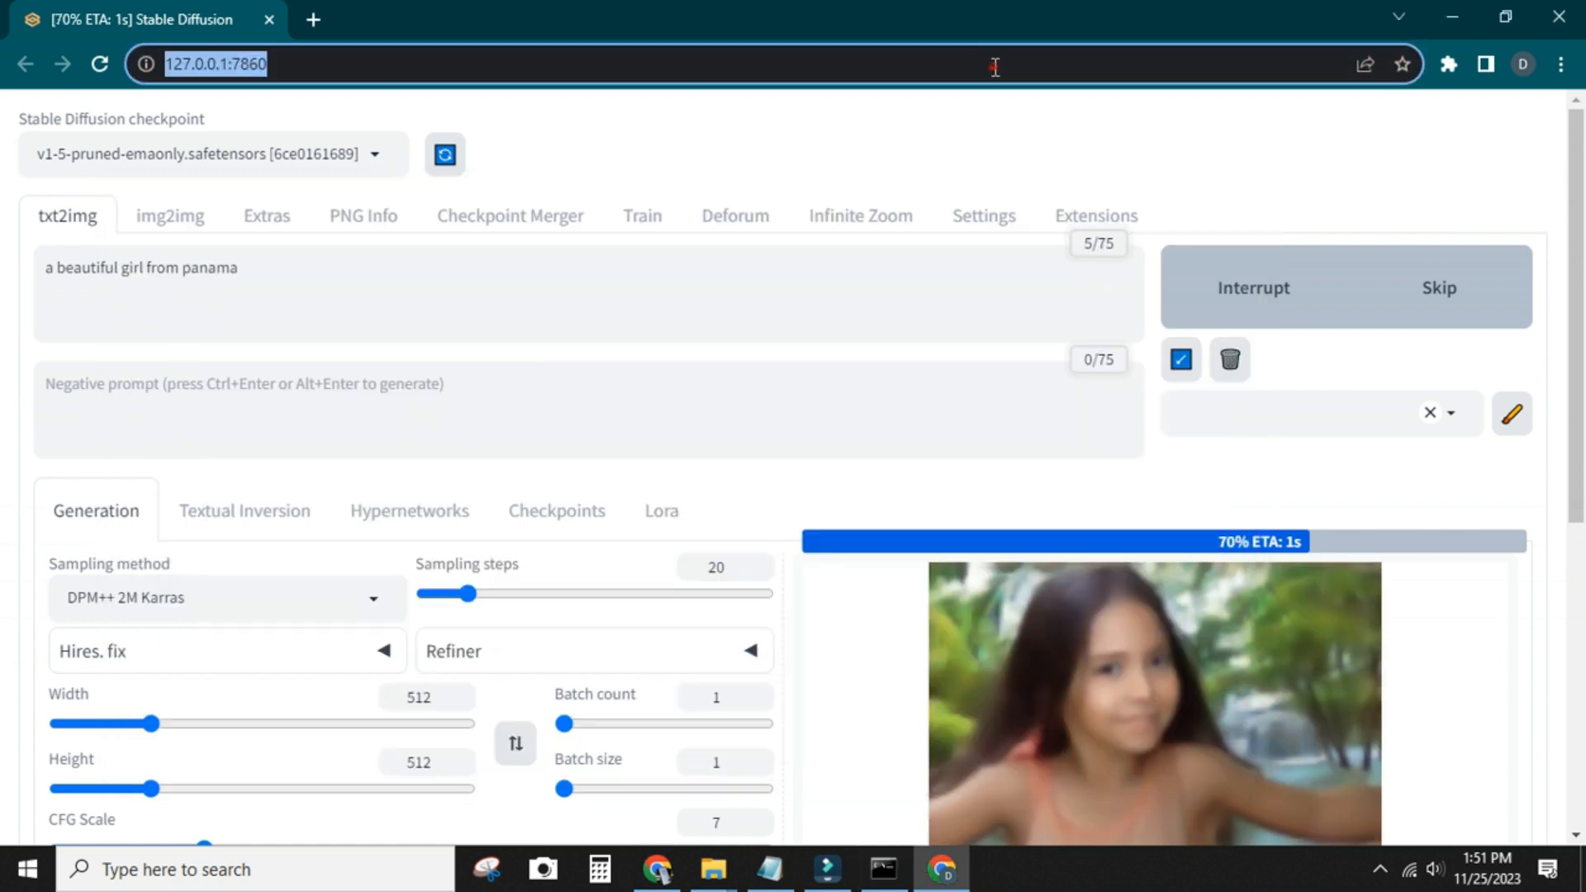
scroll(1061, 488, down, 3)
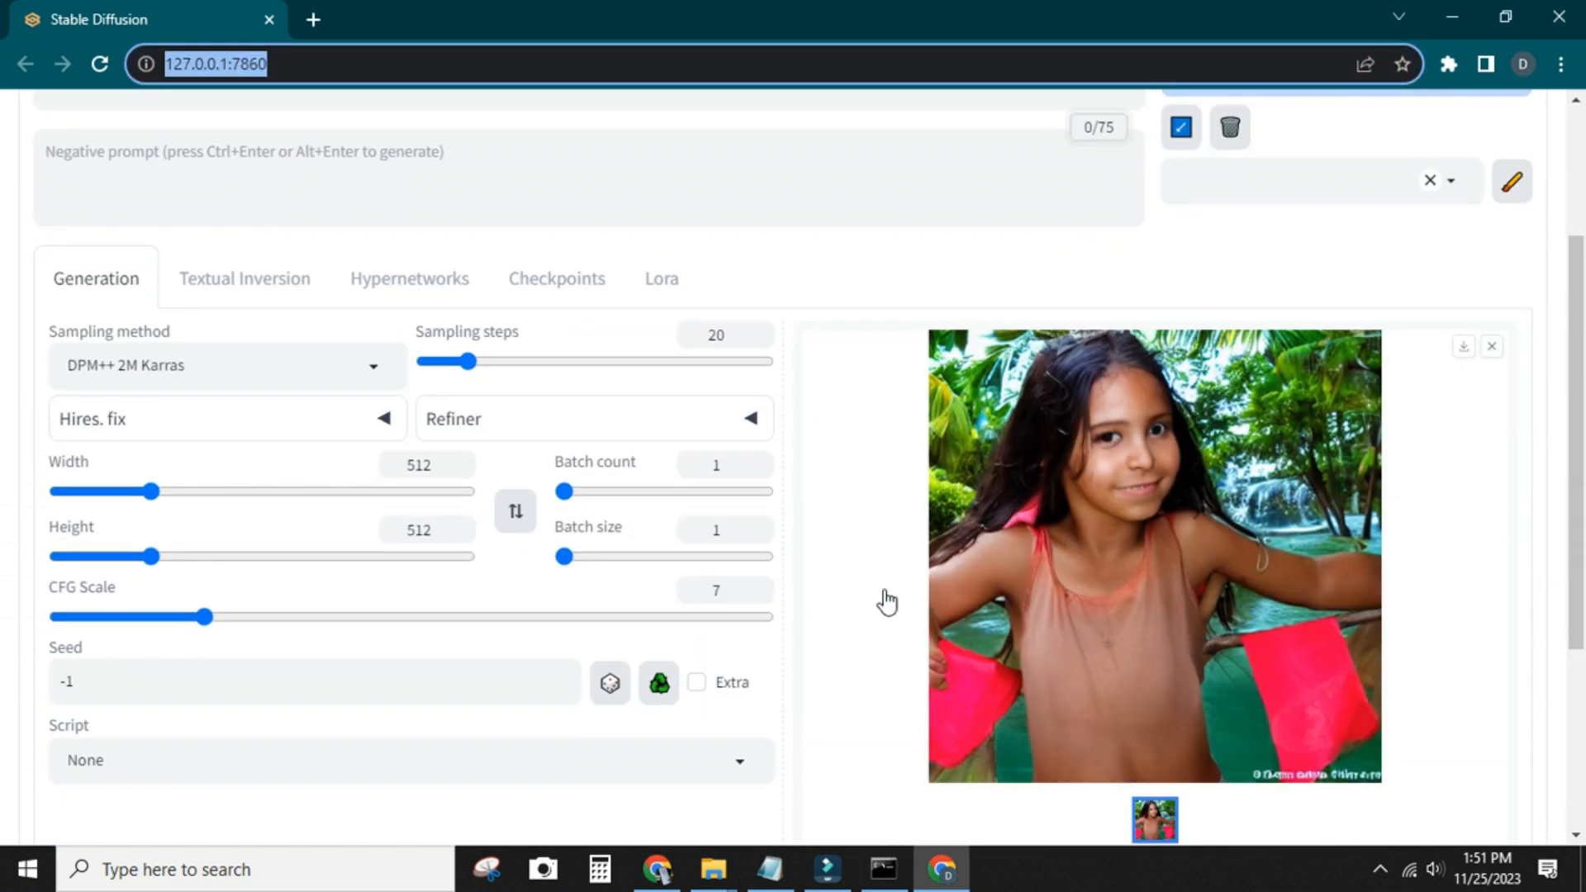
scroll(885, 602, up, 3)
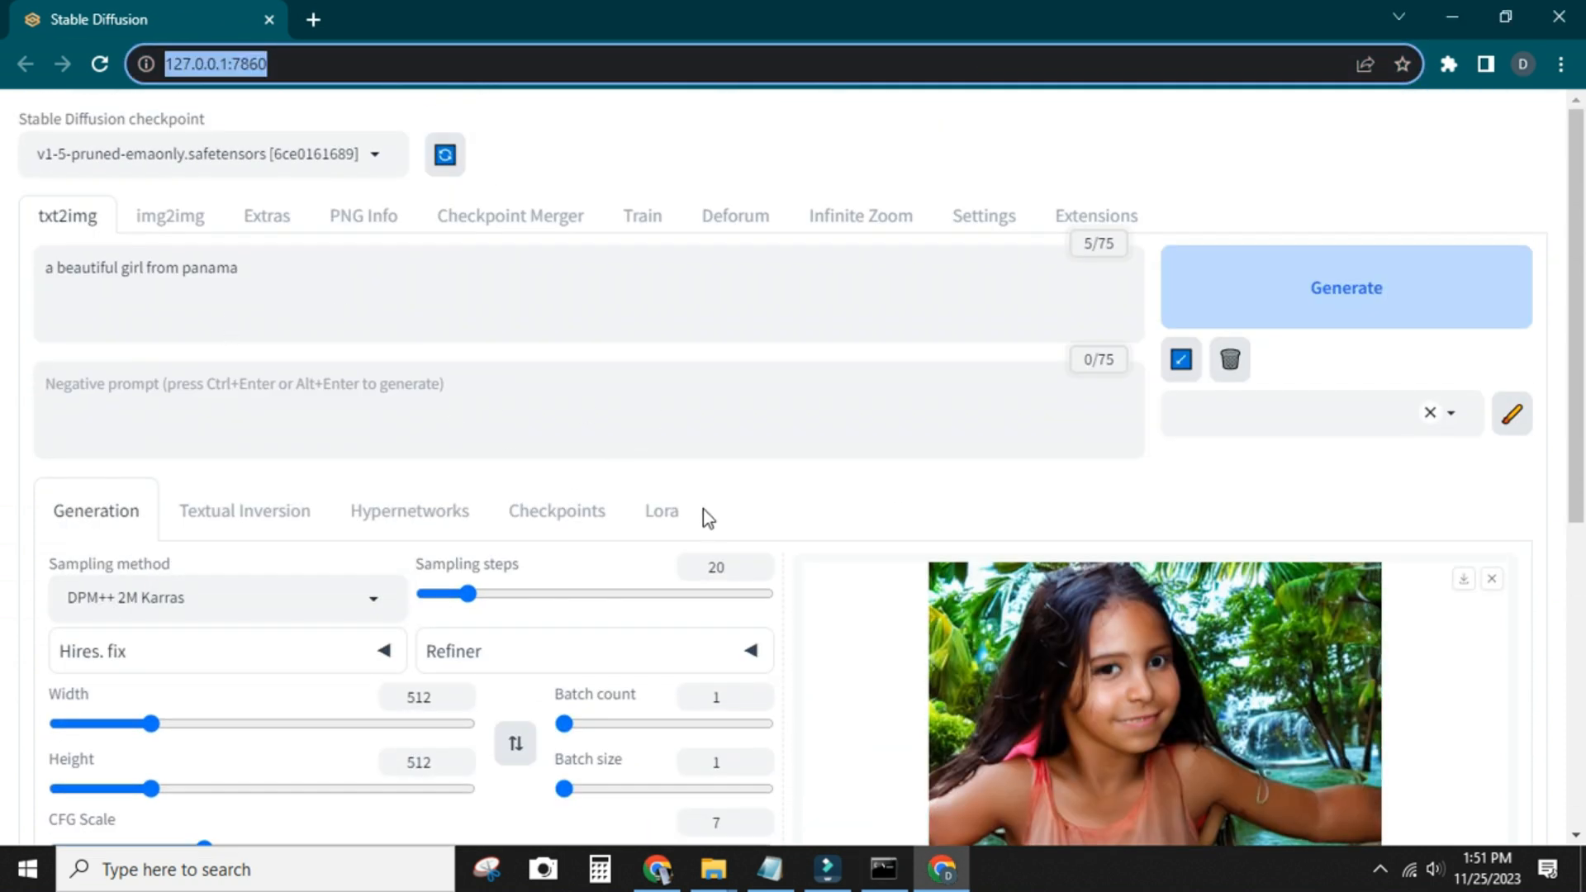
Generate another image with the same Panama prompt and settings, and view the result
click(1405, 326)
scroll(1378, 548, down, 1)
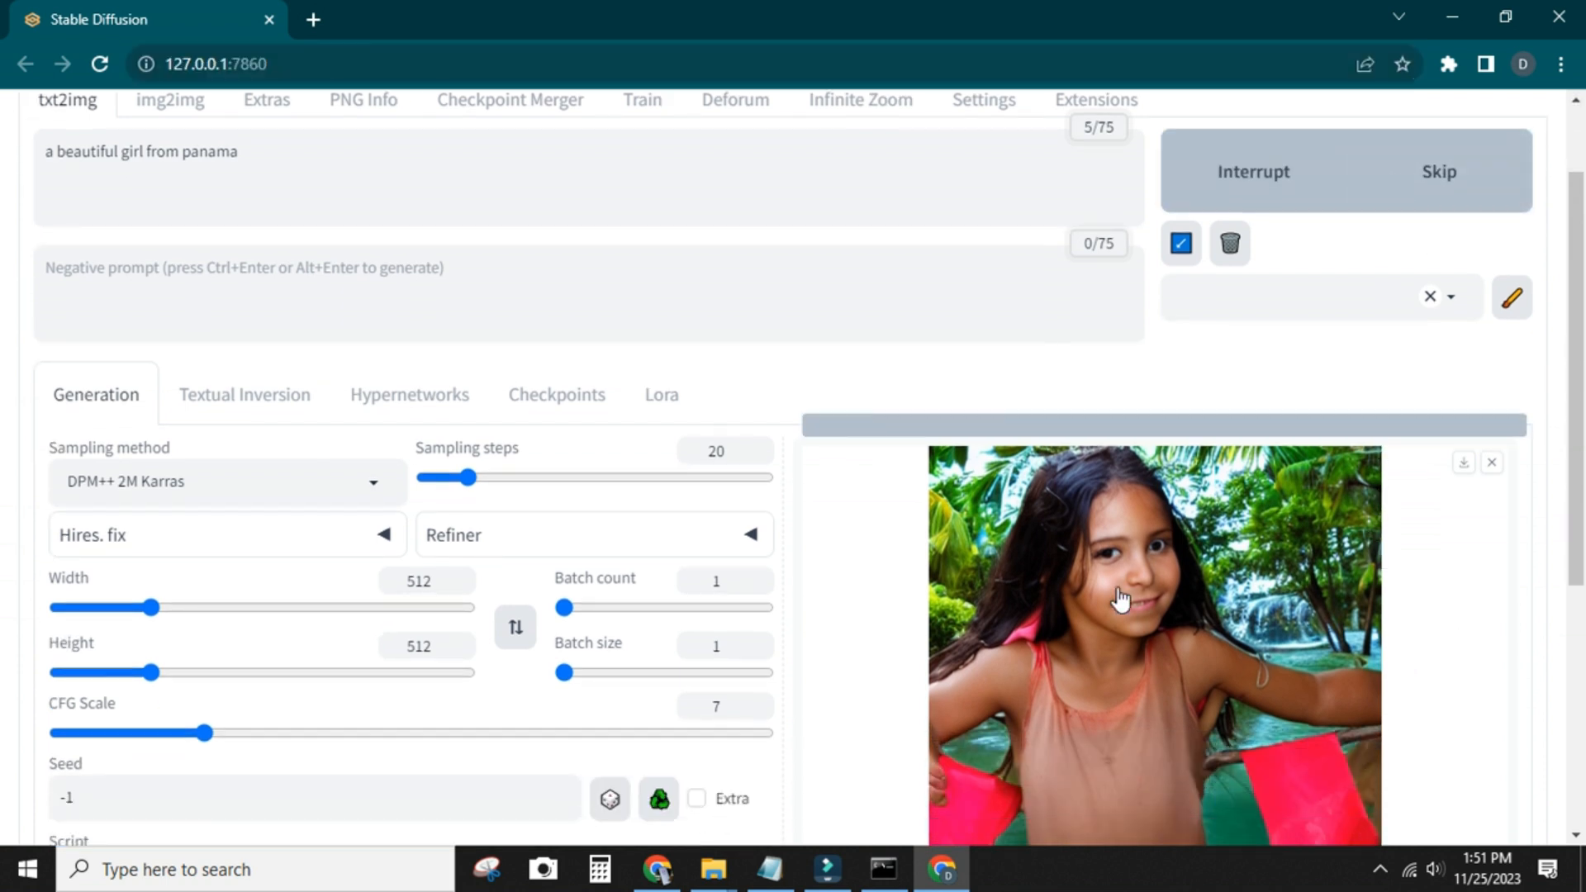
scroll(1121, 599, down, 1)
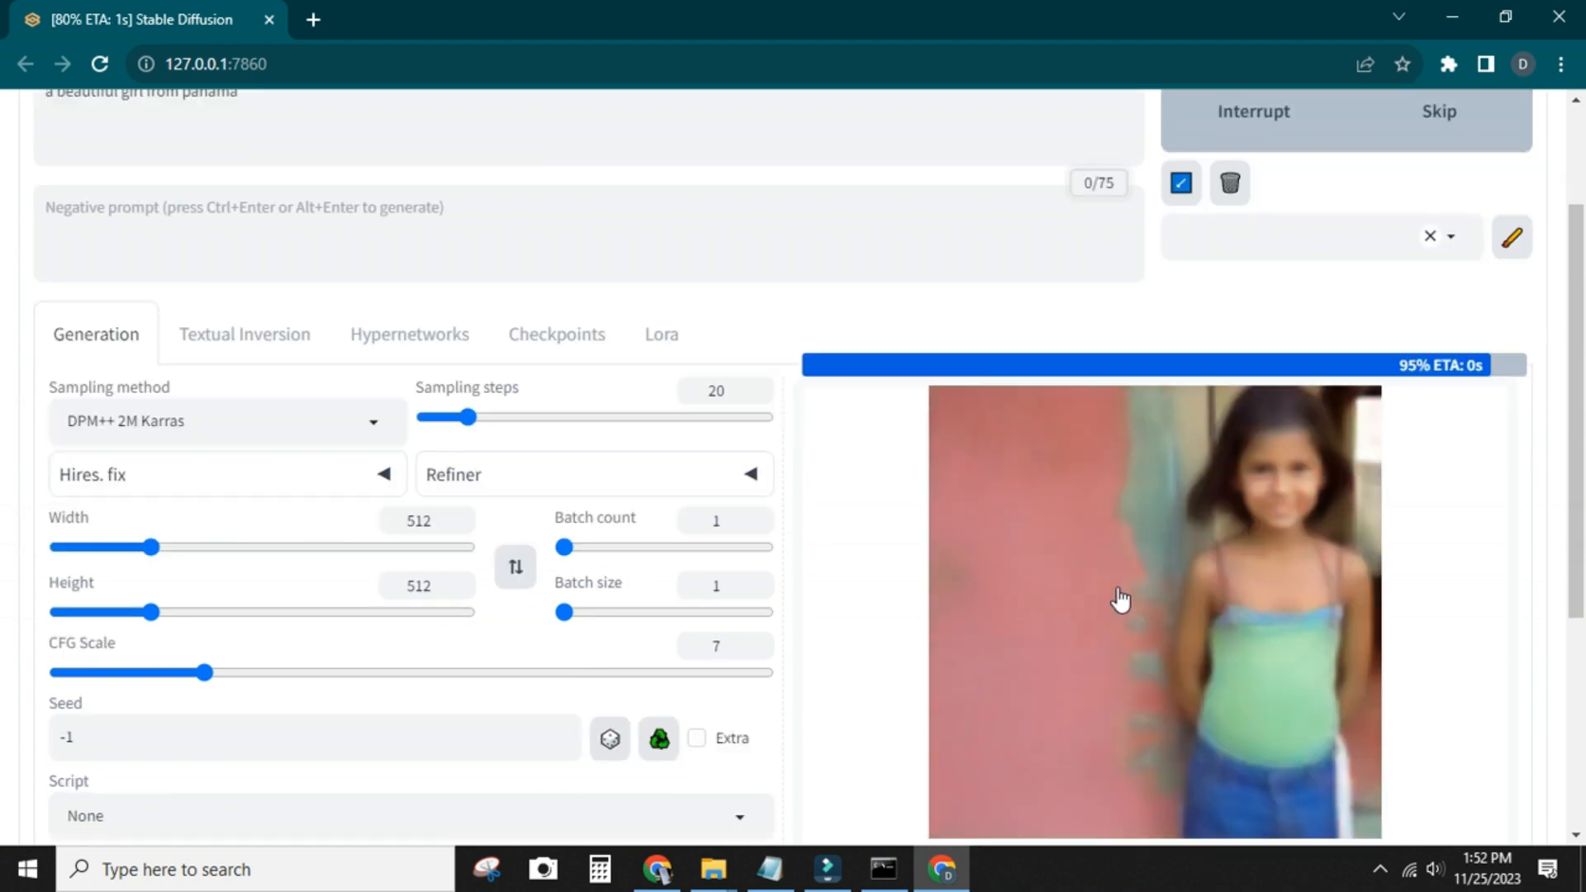
scroll(1122, 599, up, 2)
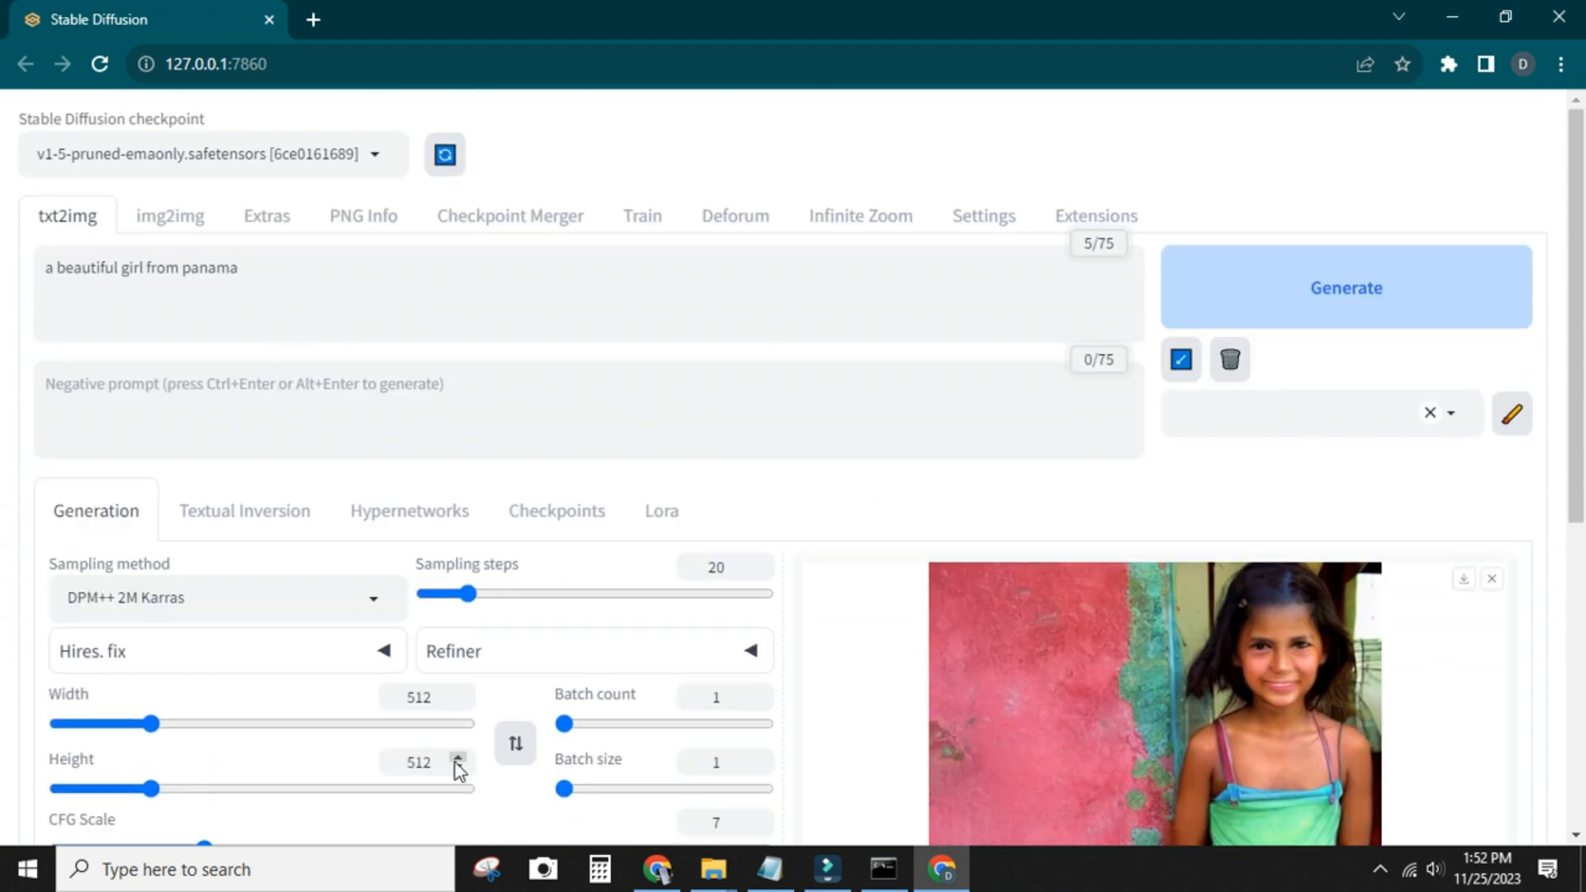
Set the image height to 720, generate the image again, and check its progress in the command window and the result
drag(442, 764, 397, 761)
text(720)
click(1179, 285)
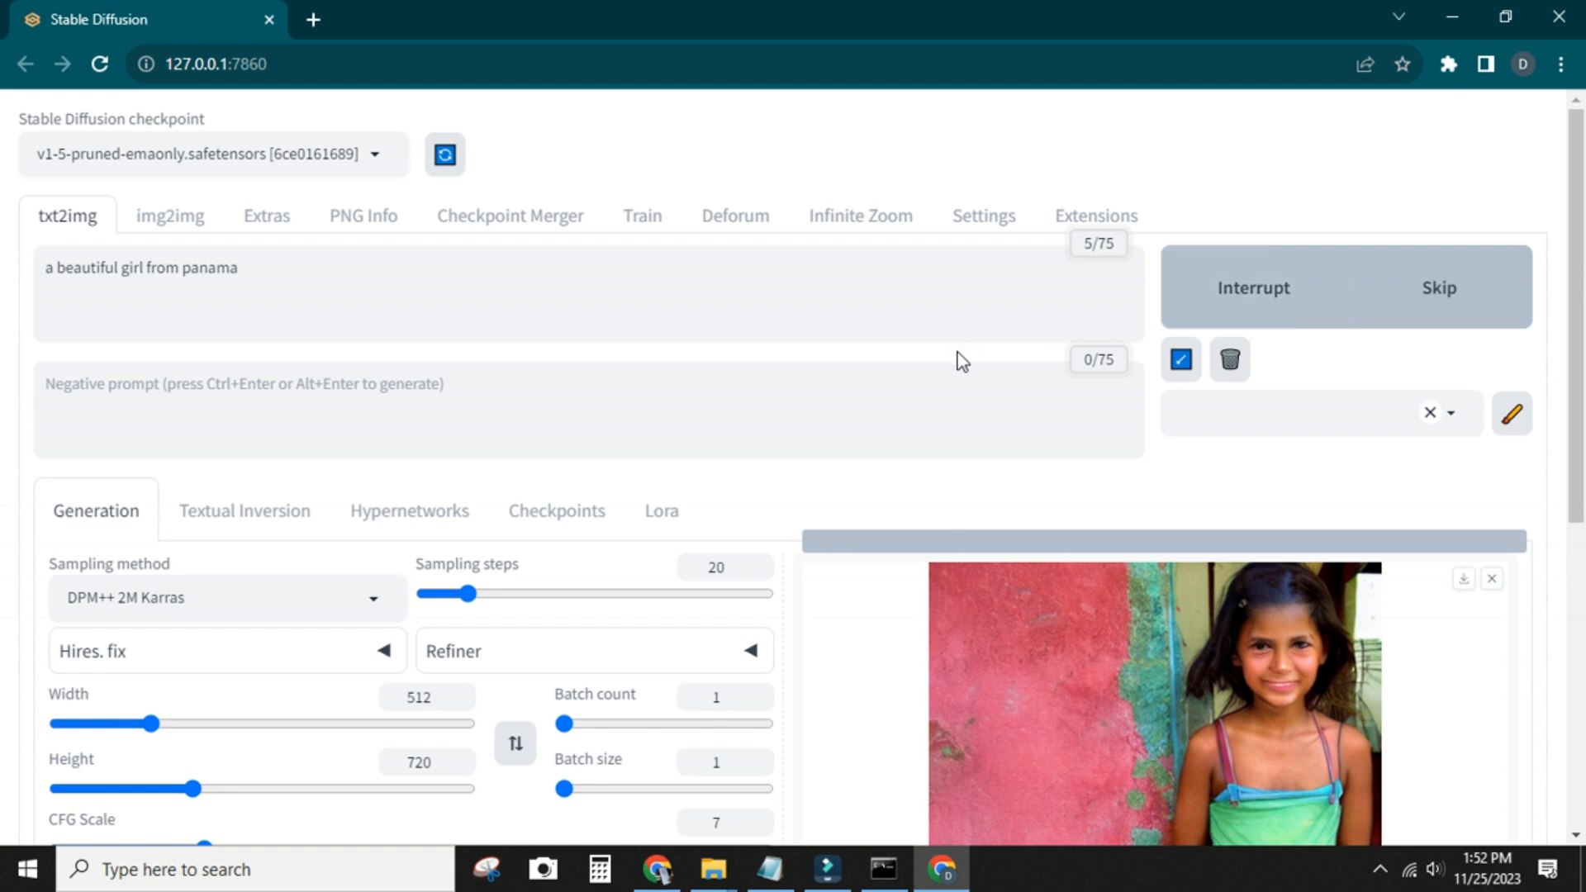
scroll(958, 359, down, 1)
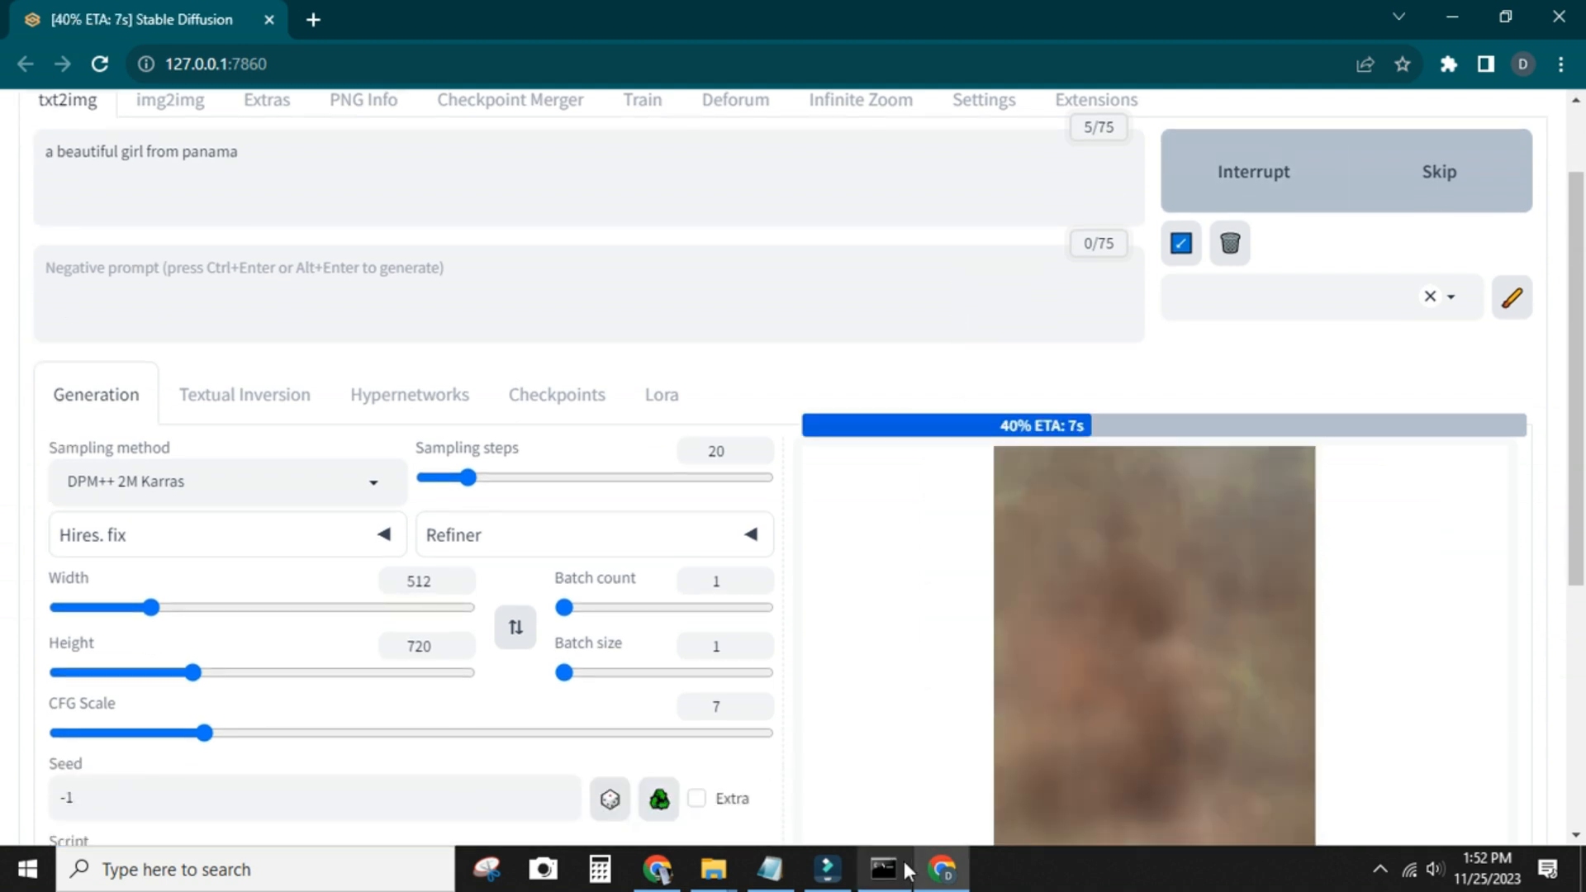
click(907, 870)
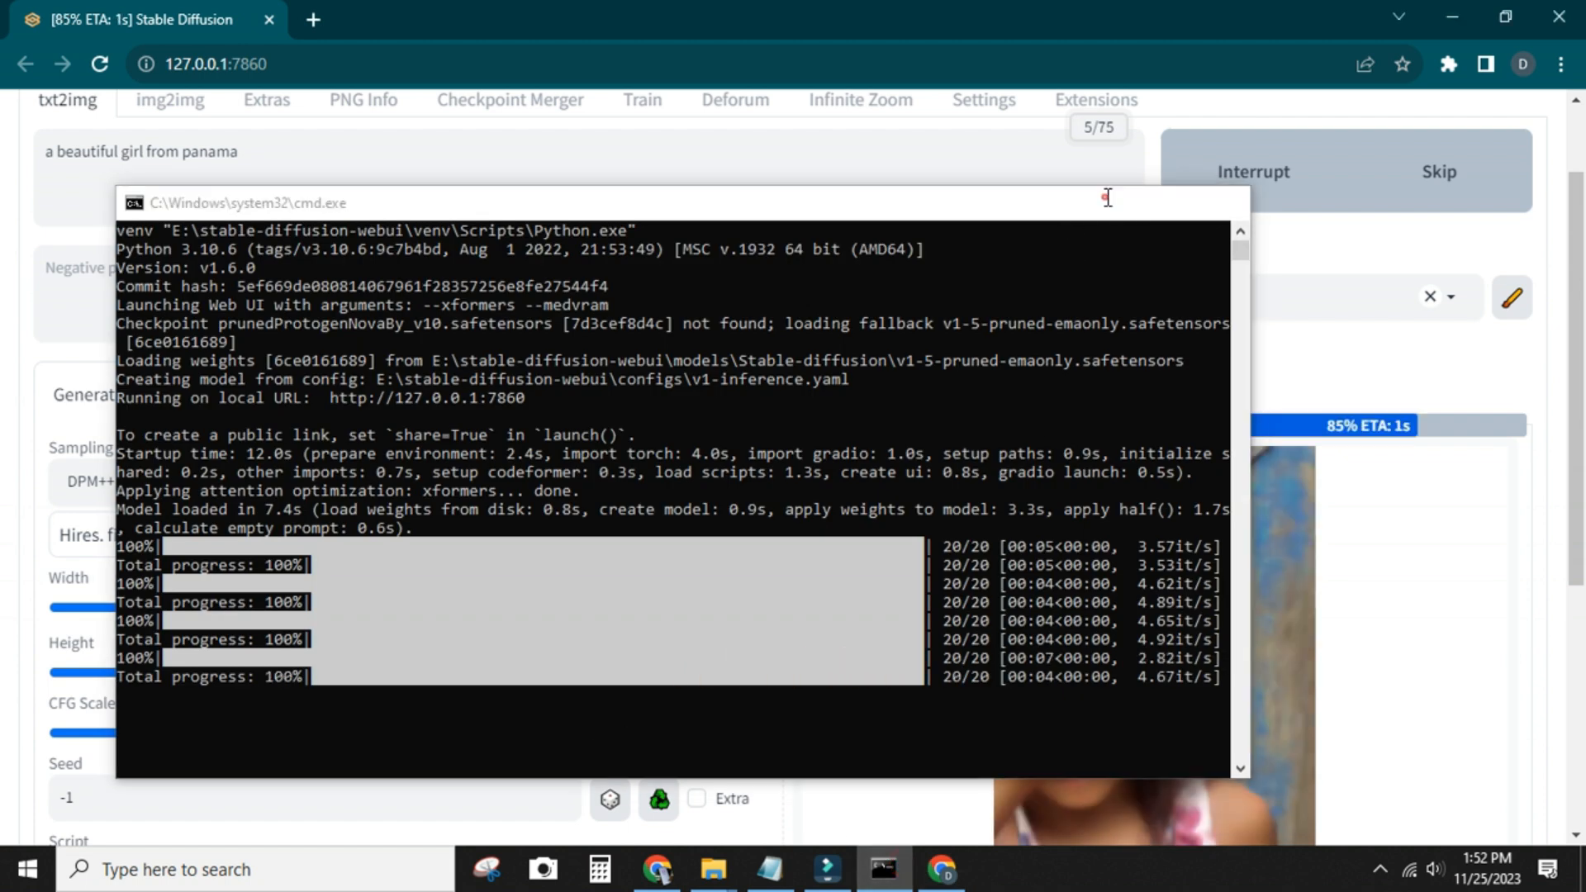
click(1107, 198)
scroll(1163, 496, down, 1)
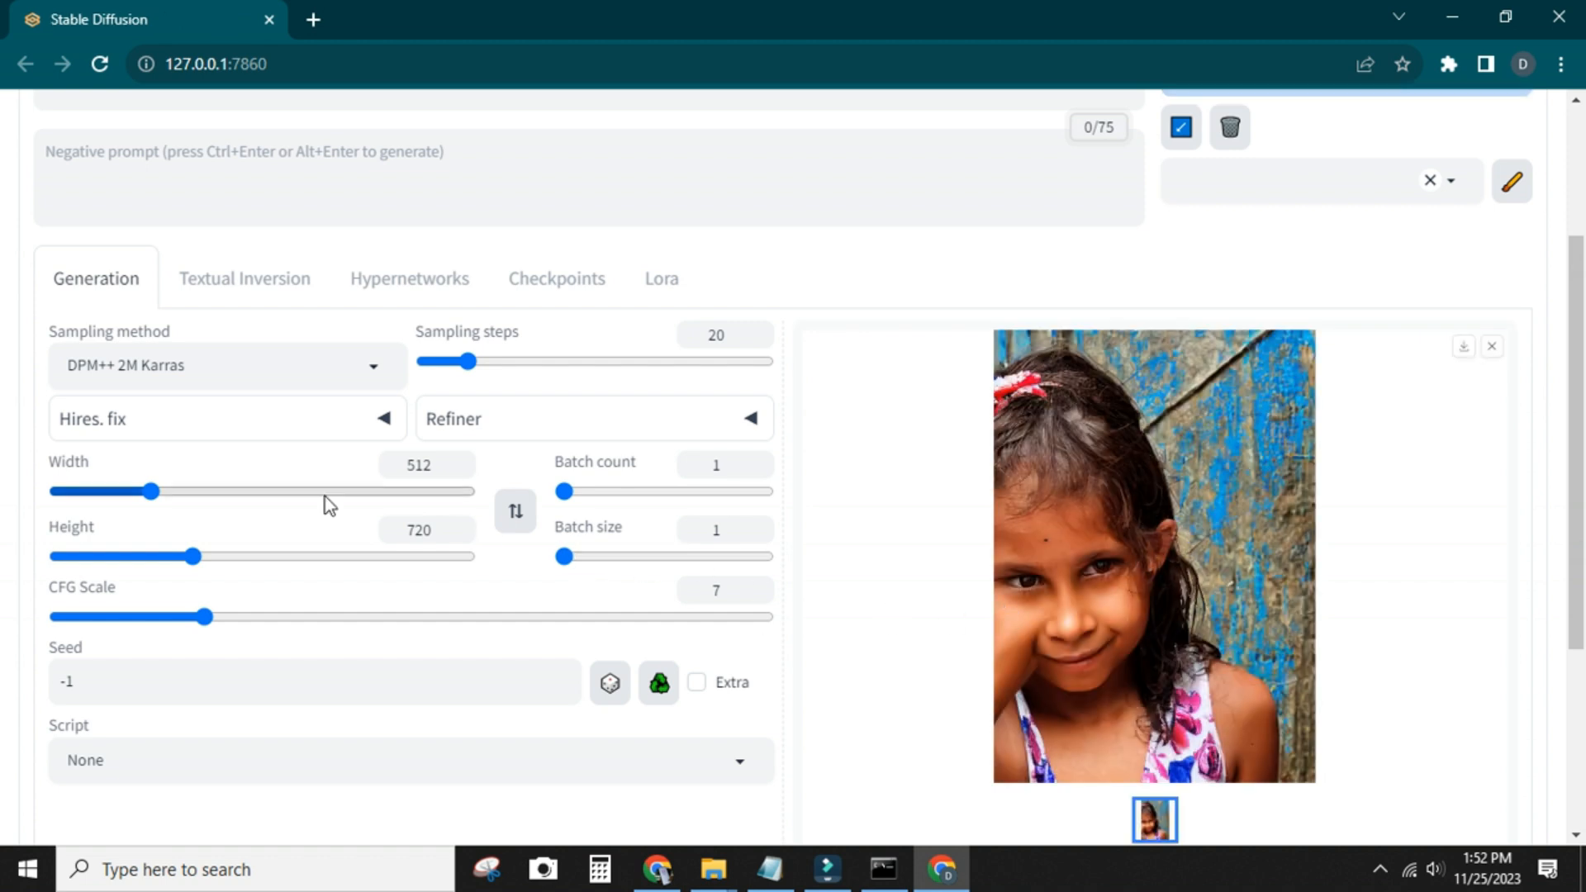
scroll(325, 503, up, 2)
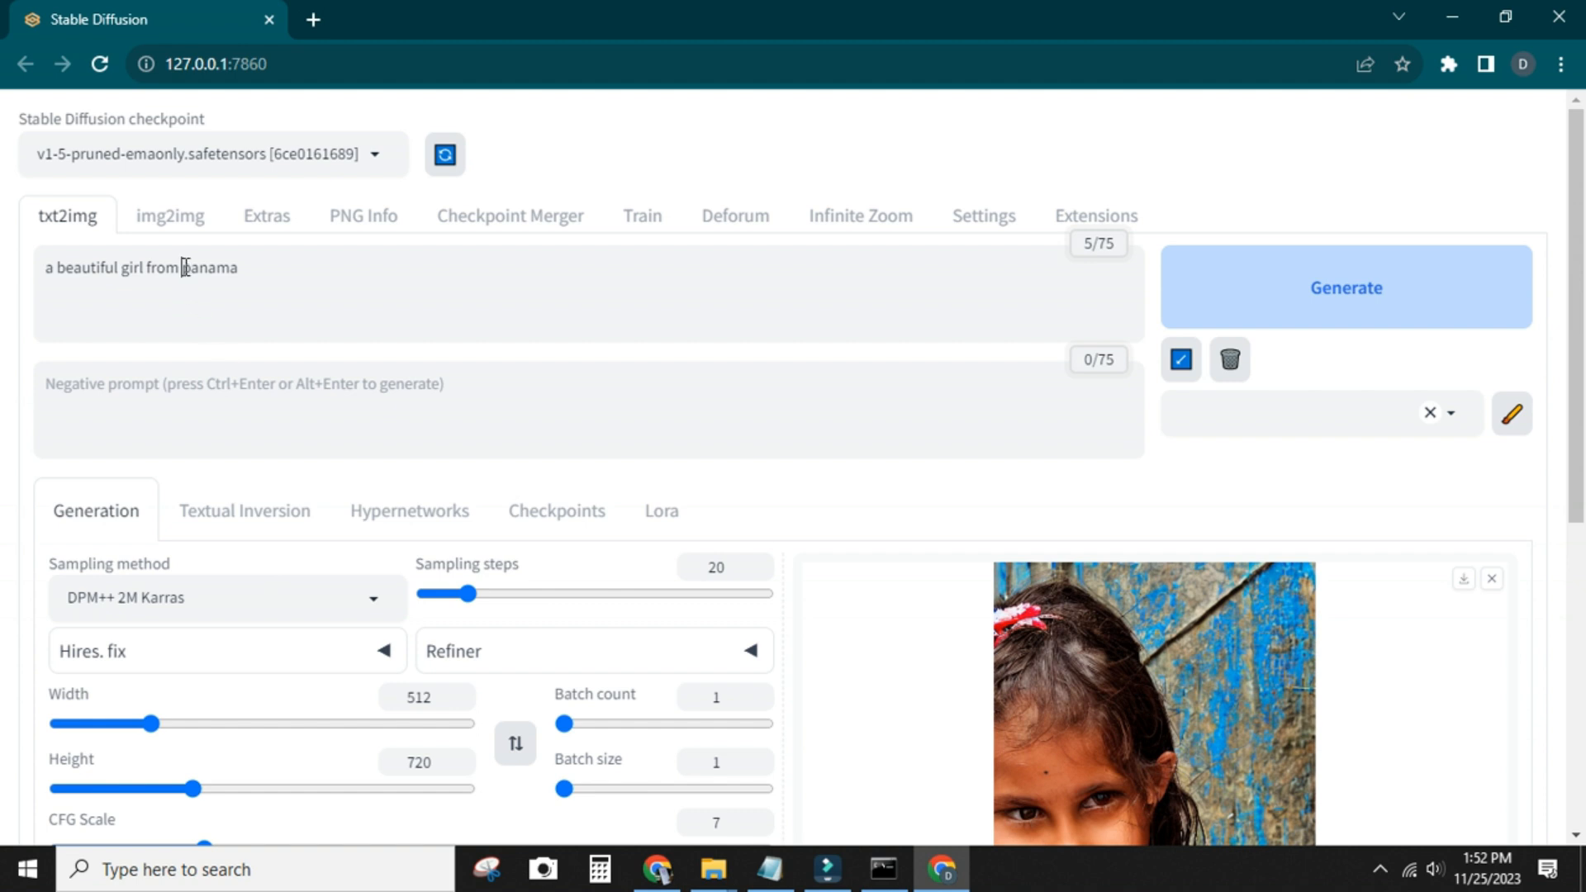
Change the country in the prompt so it reads "a beautiful girl from pakistan", and generate the image
drag(185, 267, 374, 276)
text(p)
click(1208, 305)
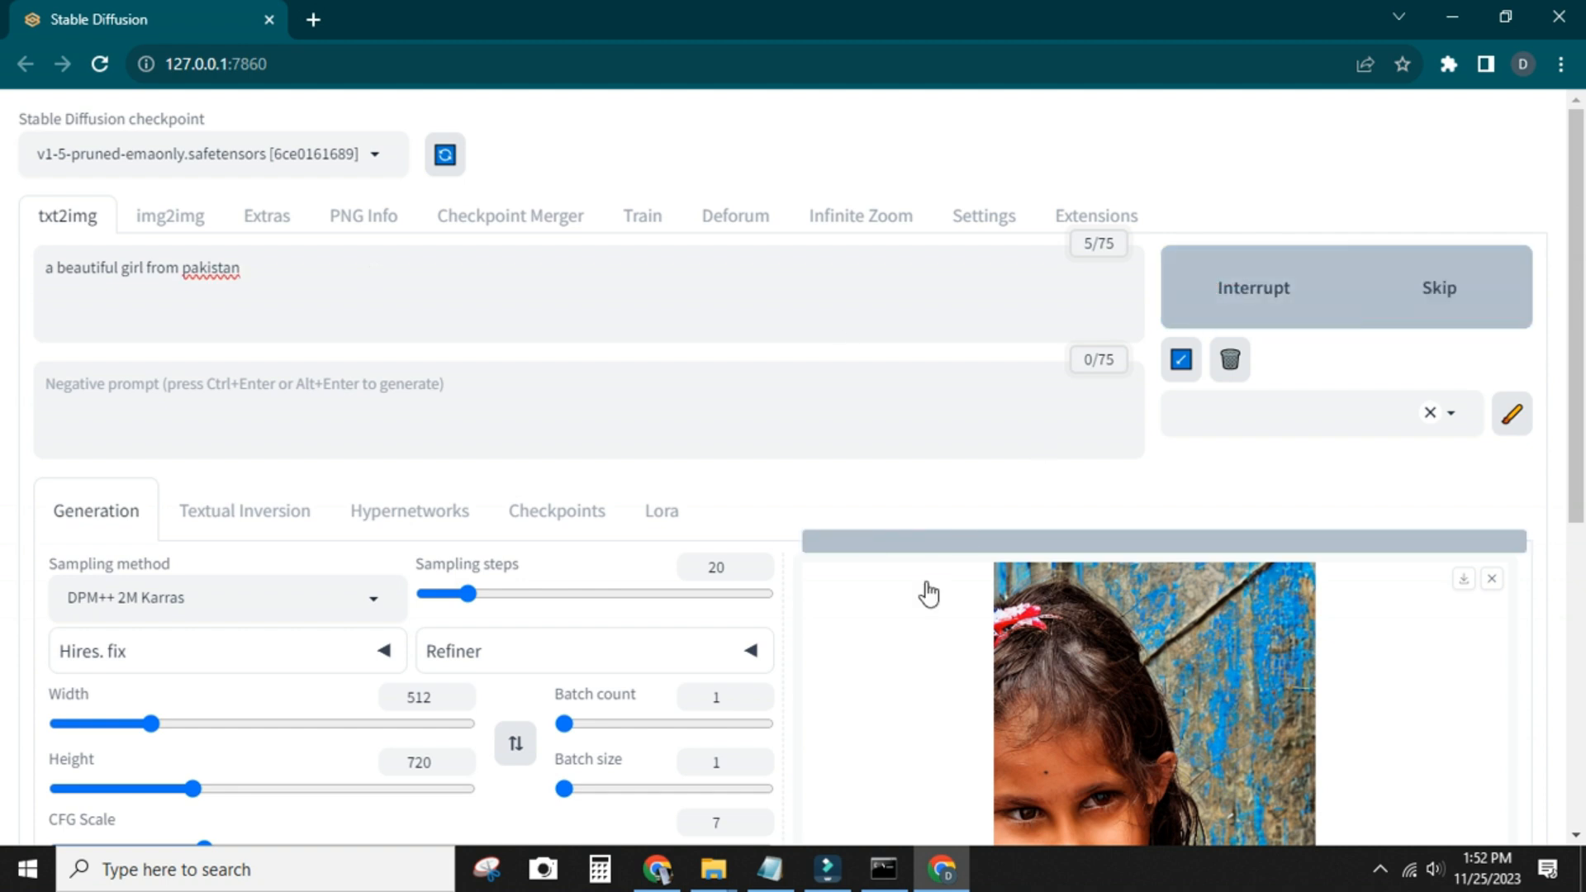
View the generated Pakistan image at full size, and return to the generation page
scroll(929, 593, down, 1)
scroll(929, 594, down, 1)
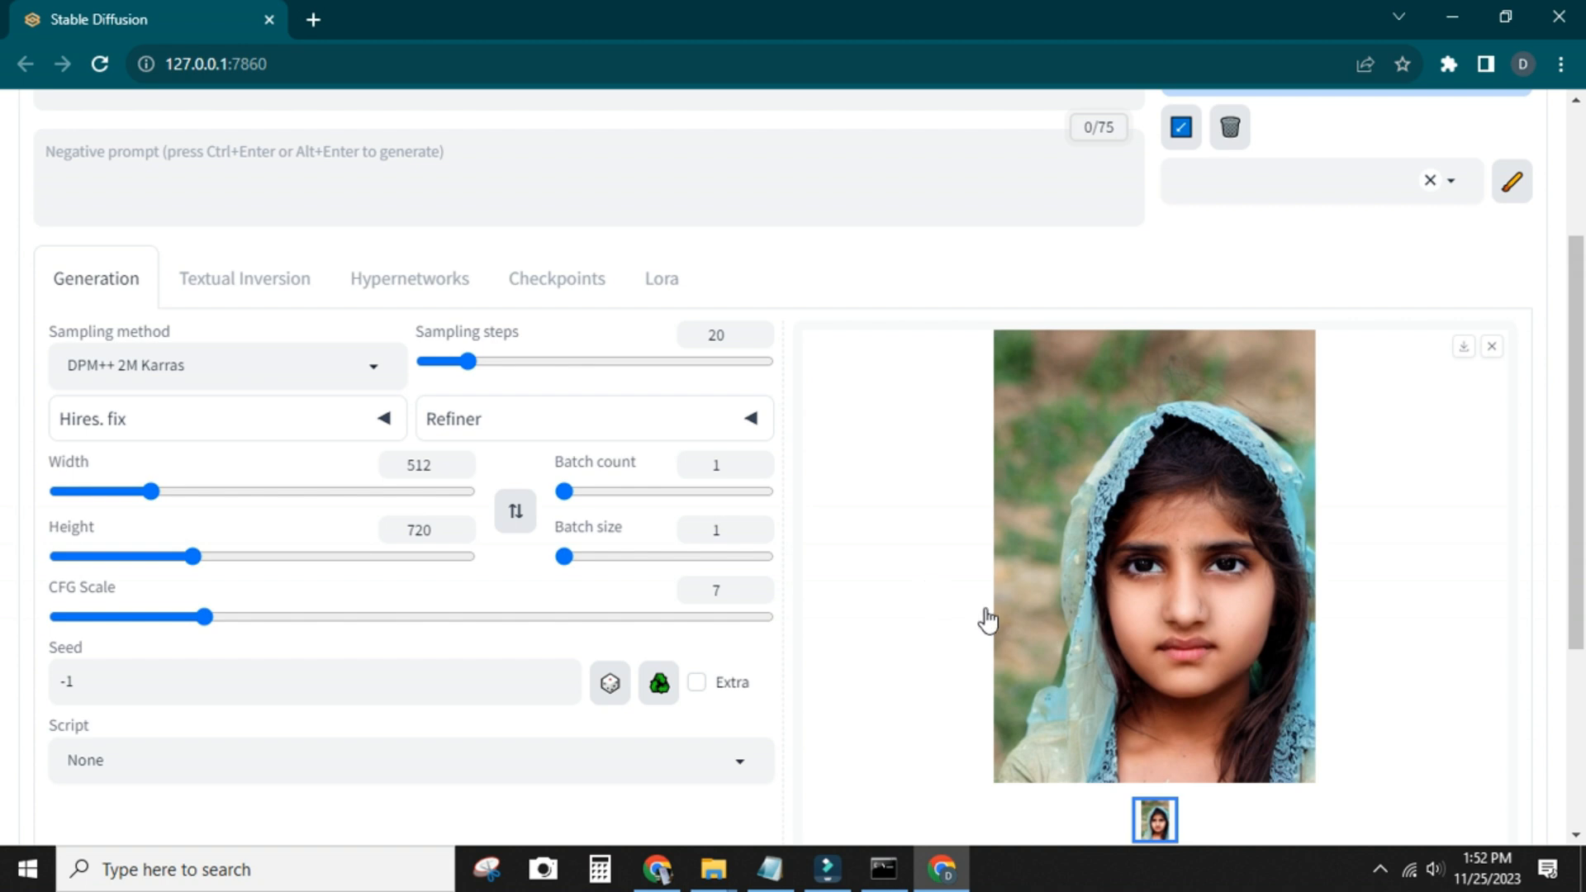
scroll(1021, 685, up, 1)
scroll(1016, 690, down, 1)
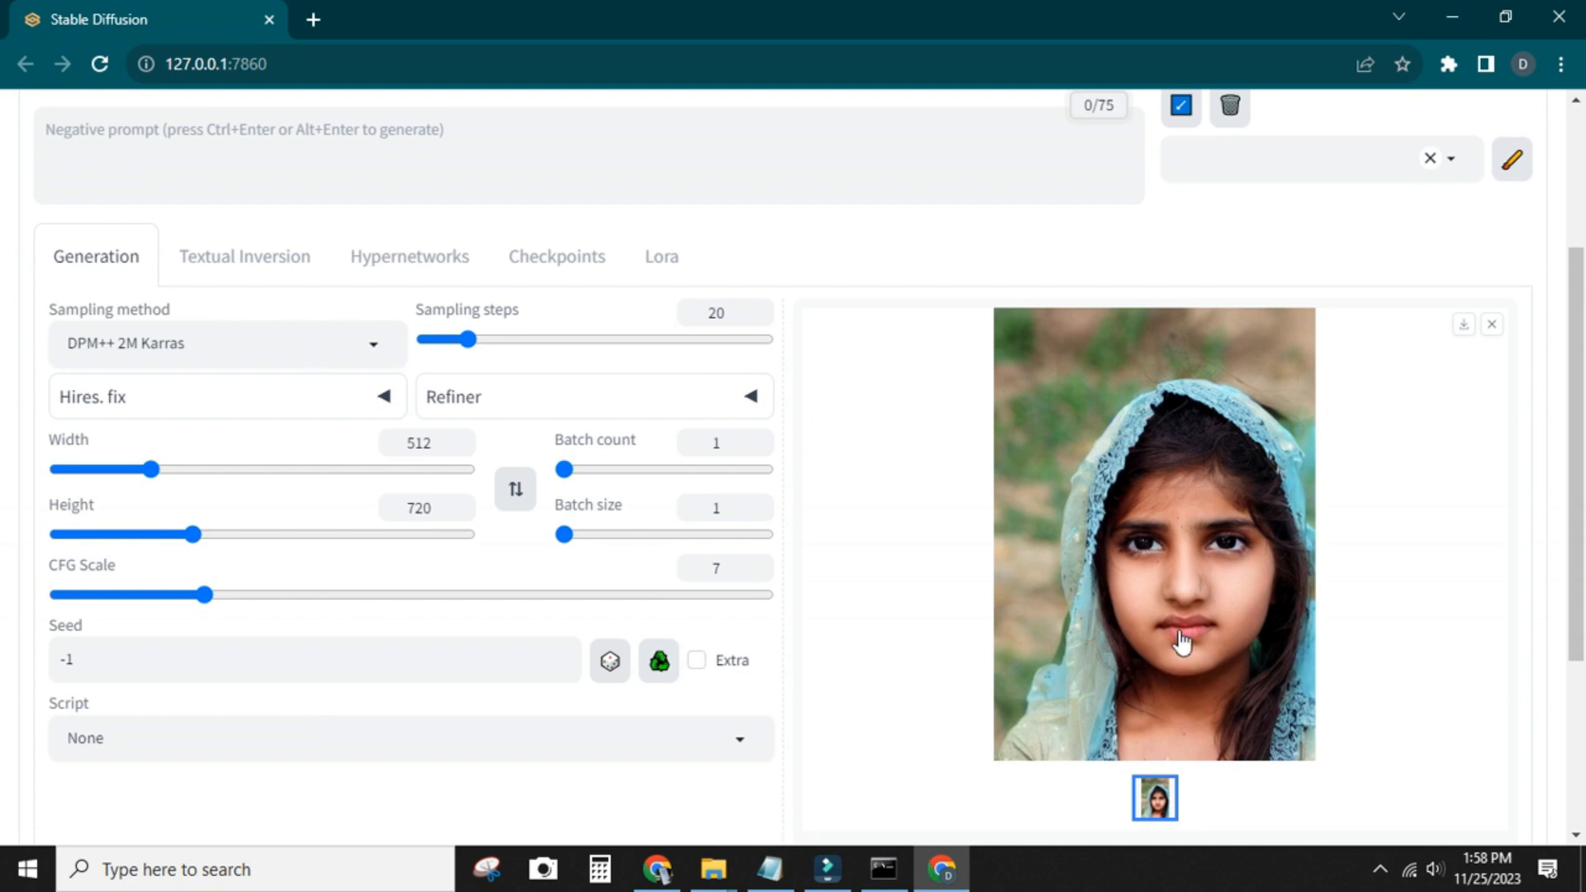
scroll(1178, 636, down, 1)
click(1161, 521)
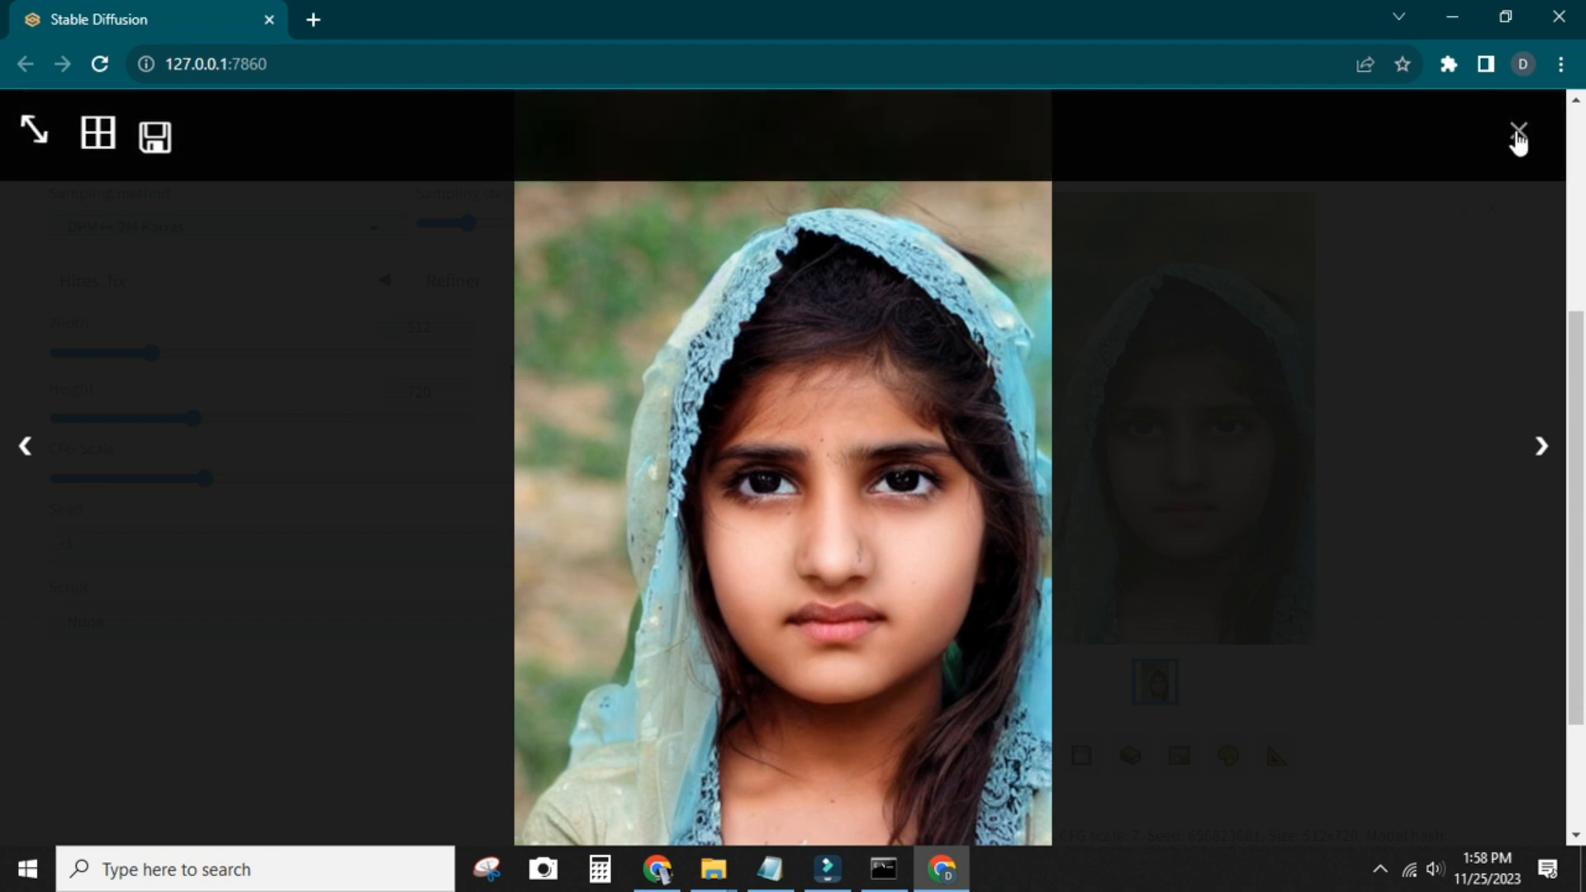
click(1518, 131)
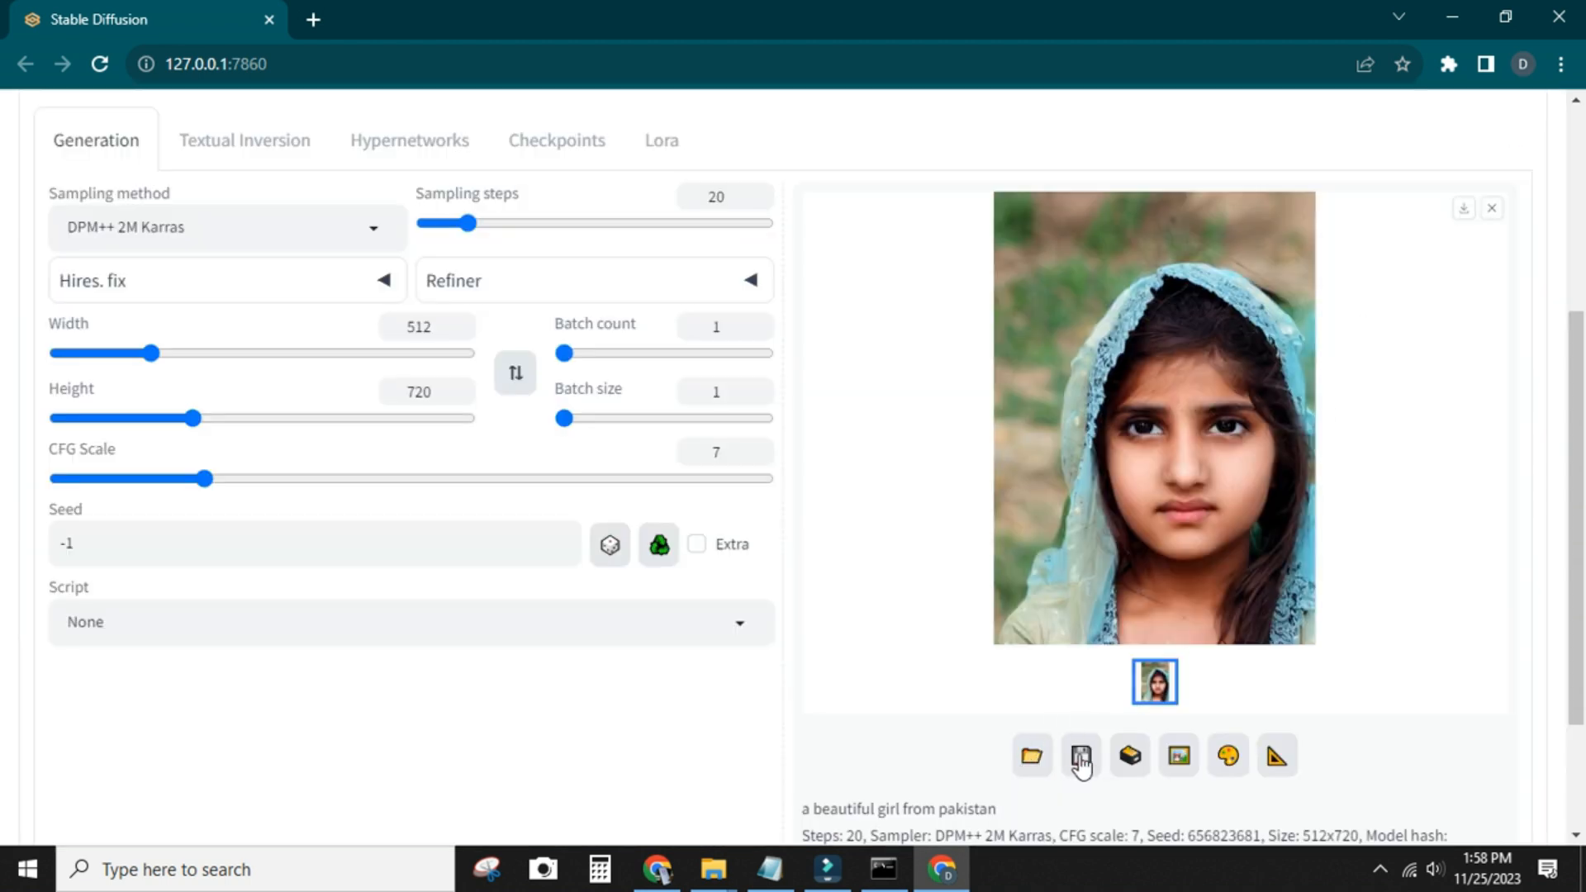
Open the images output directory and look at the generated images saved in the txt2img-images folder 2023-11-25
click(1030, 766)
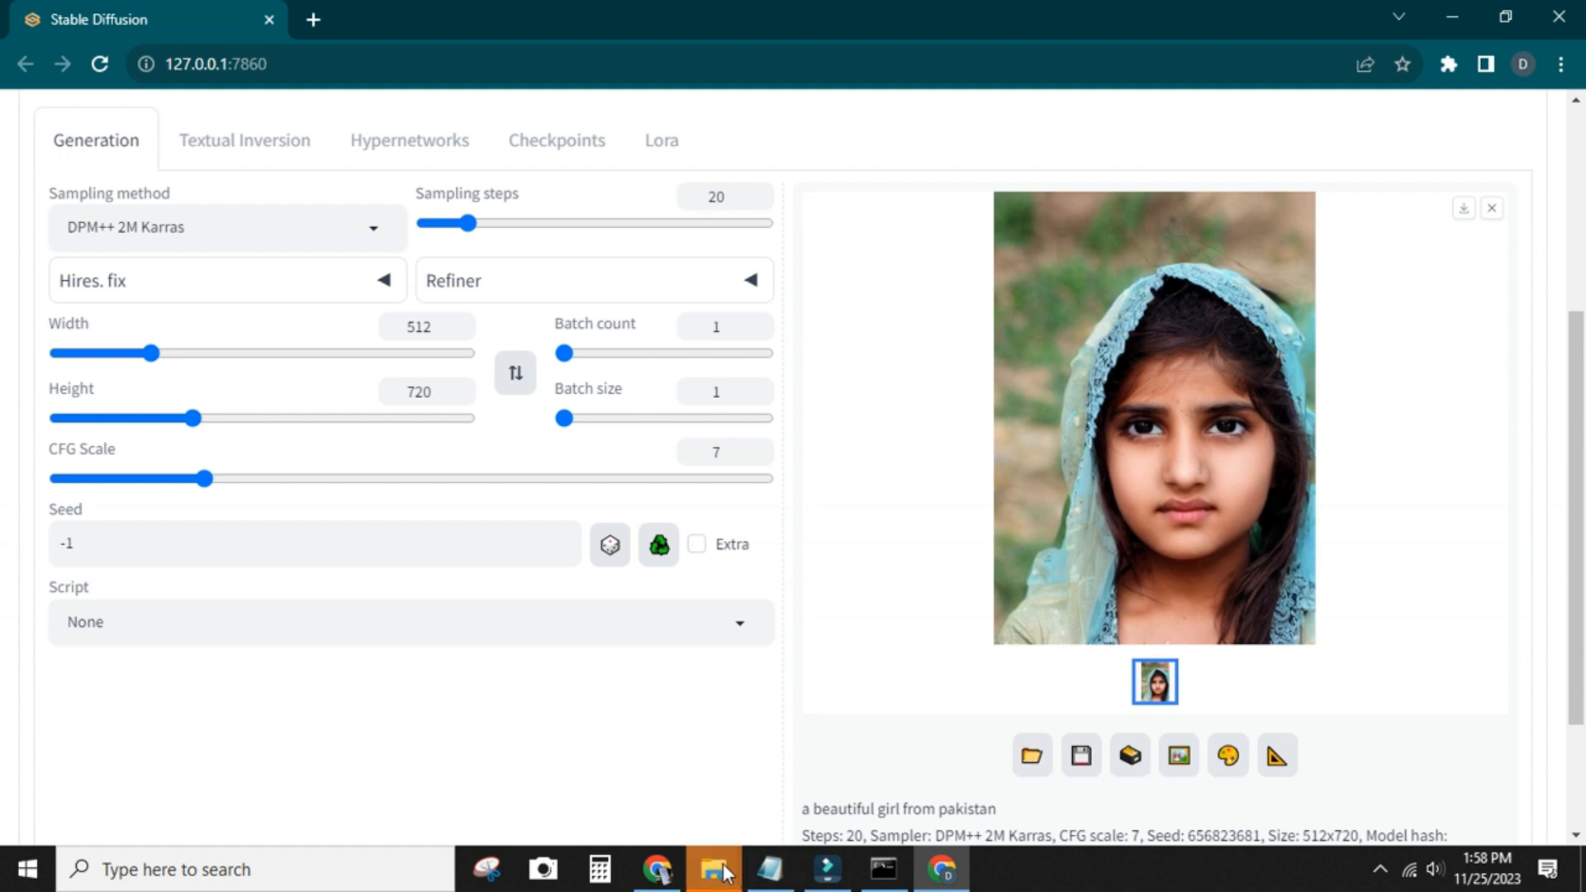
mouse_move(724, 872)
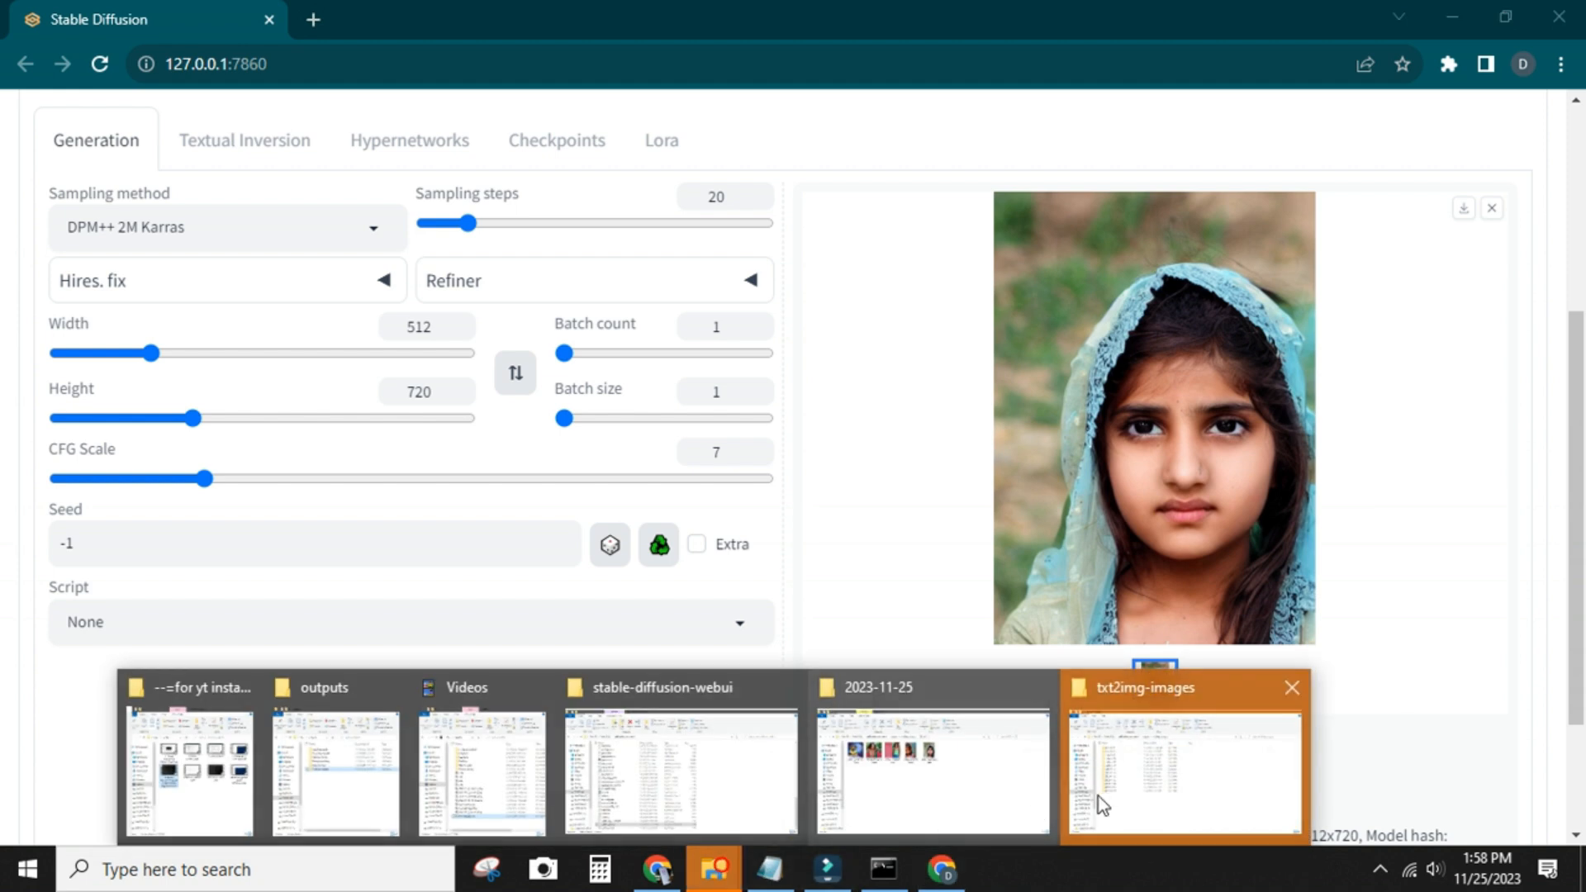
click(1103, 795)
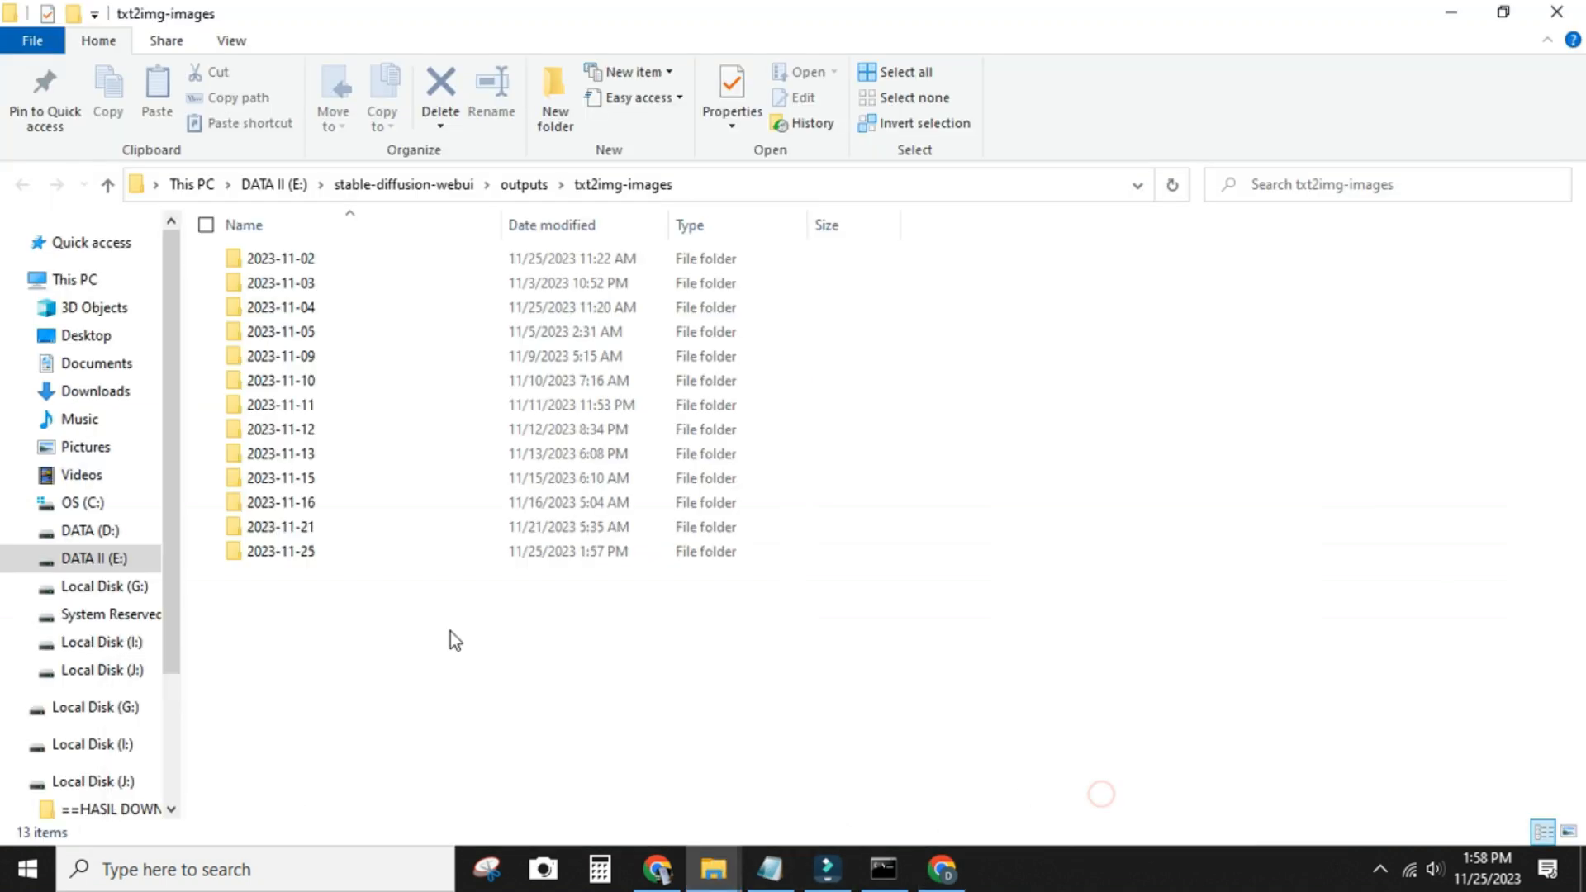
double_click(305, 553)
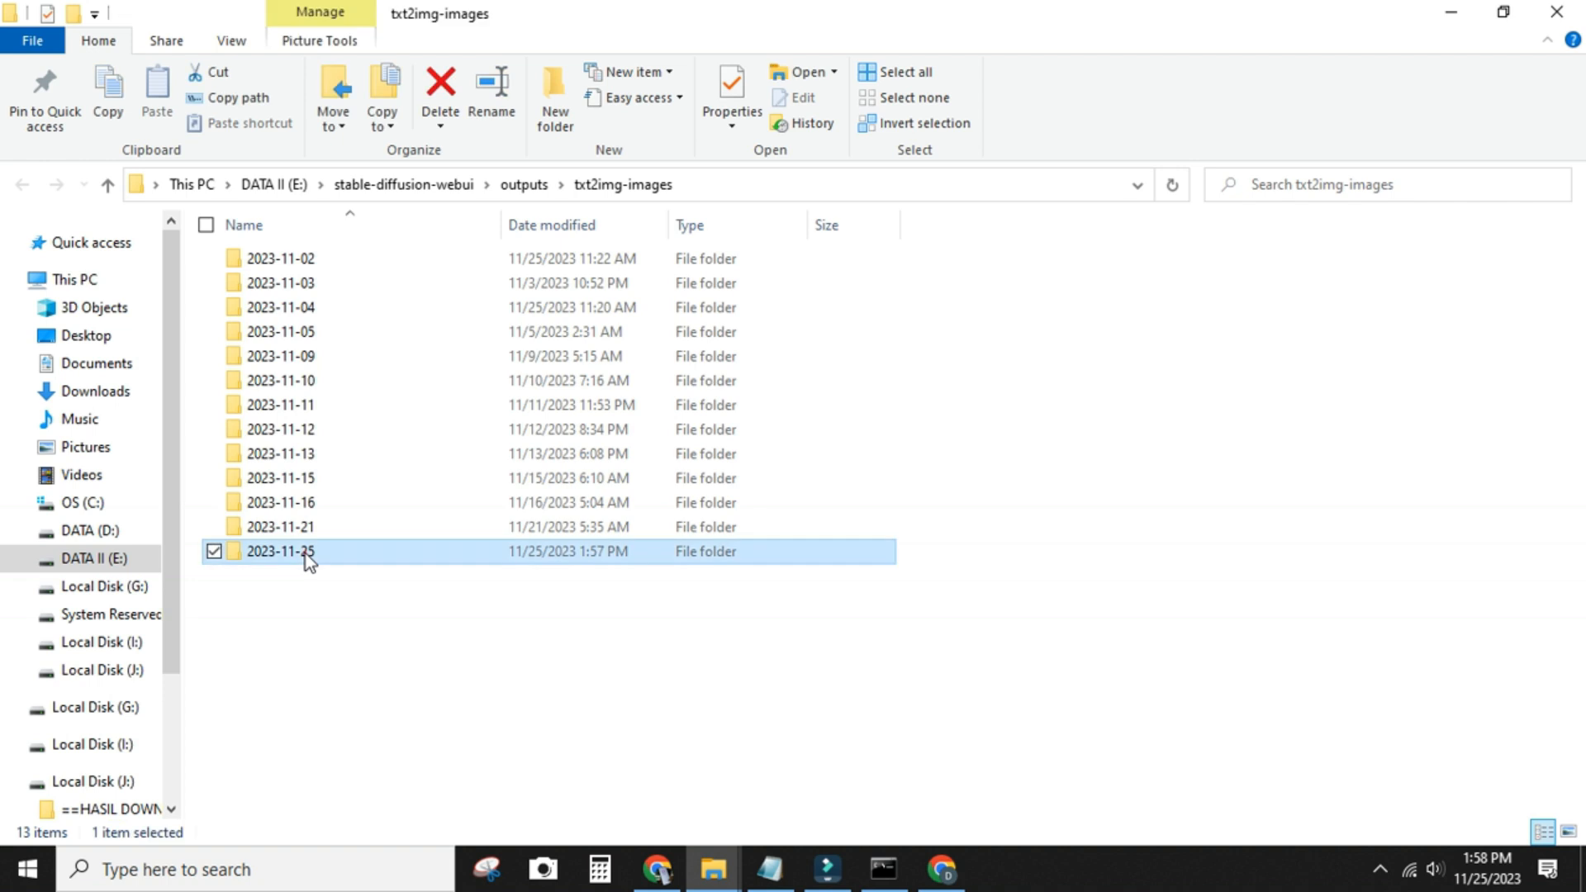
click(762, 285)
double_click(760, 279)
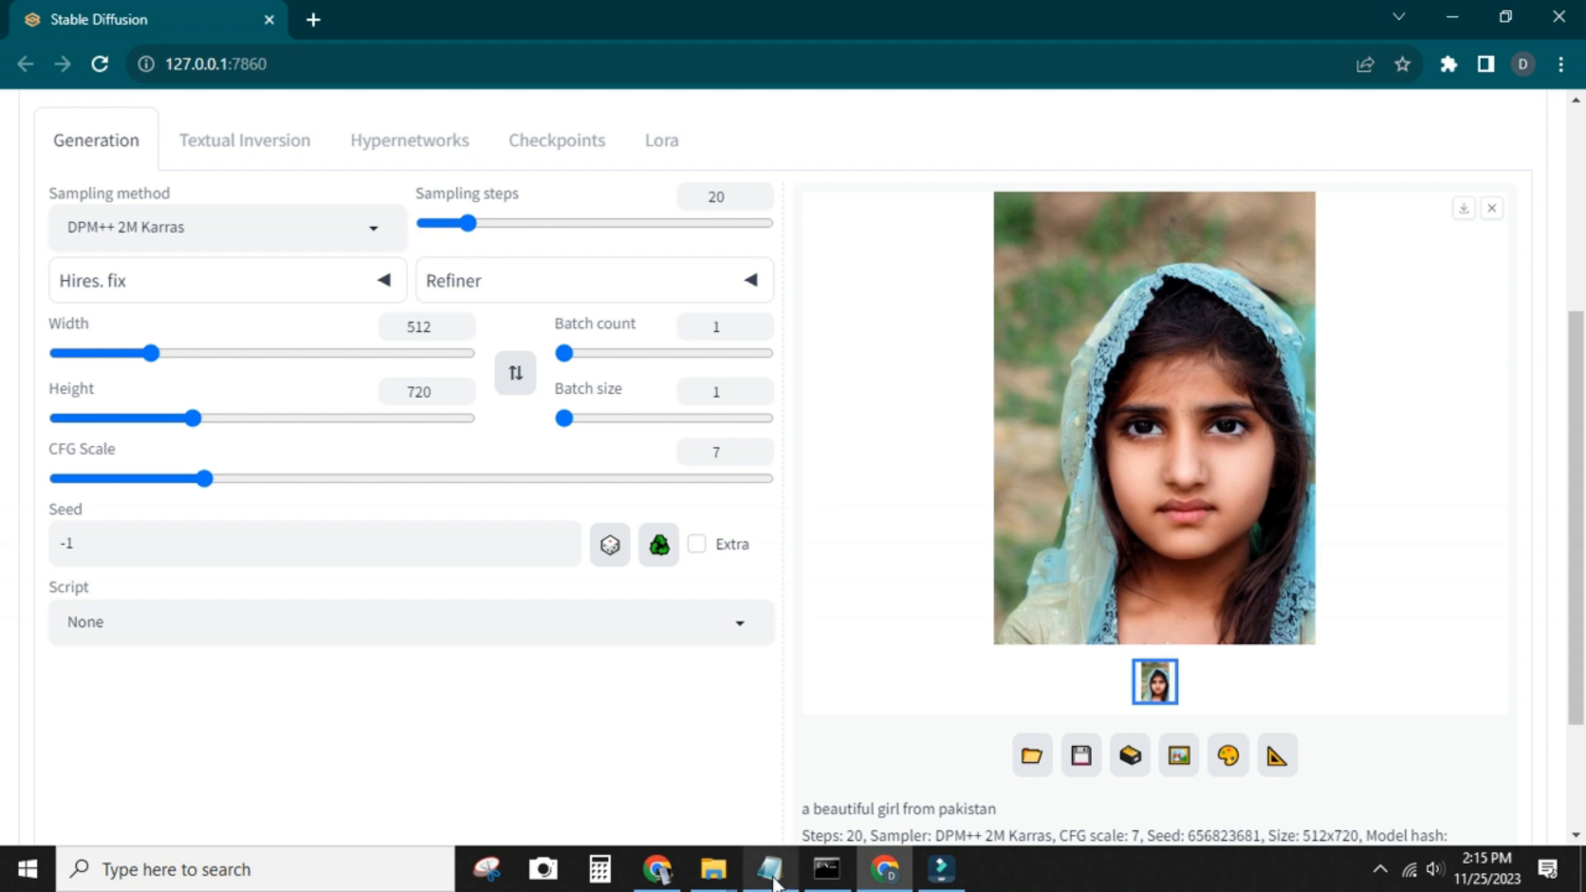
Create a desktop shortcut for webui-user.bat from the stable-diffusion-webui folder
mouse_move(713, 870)
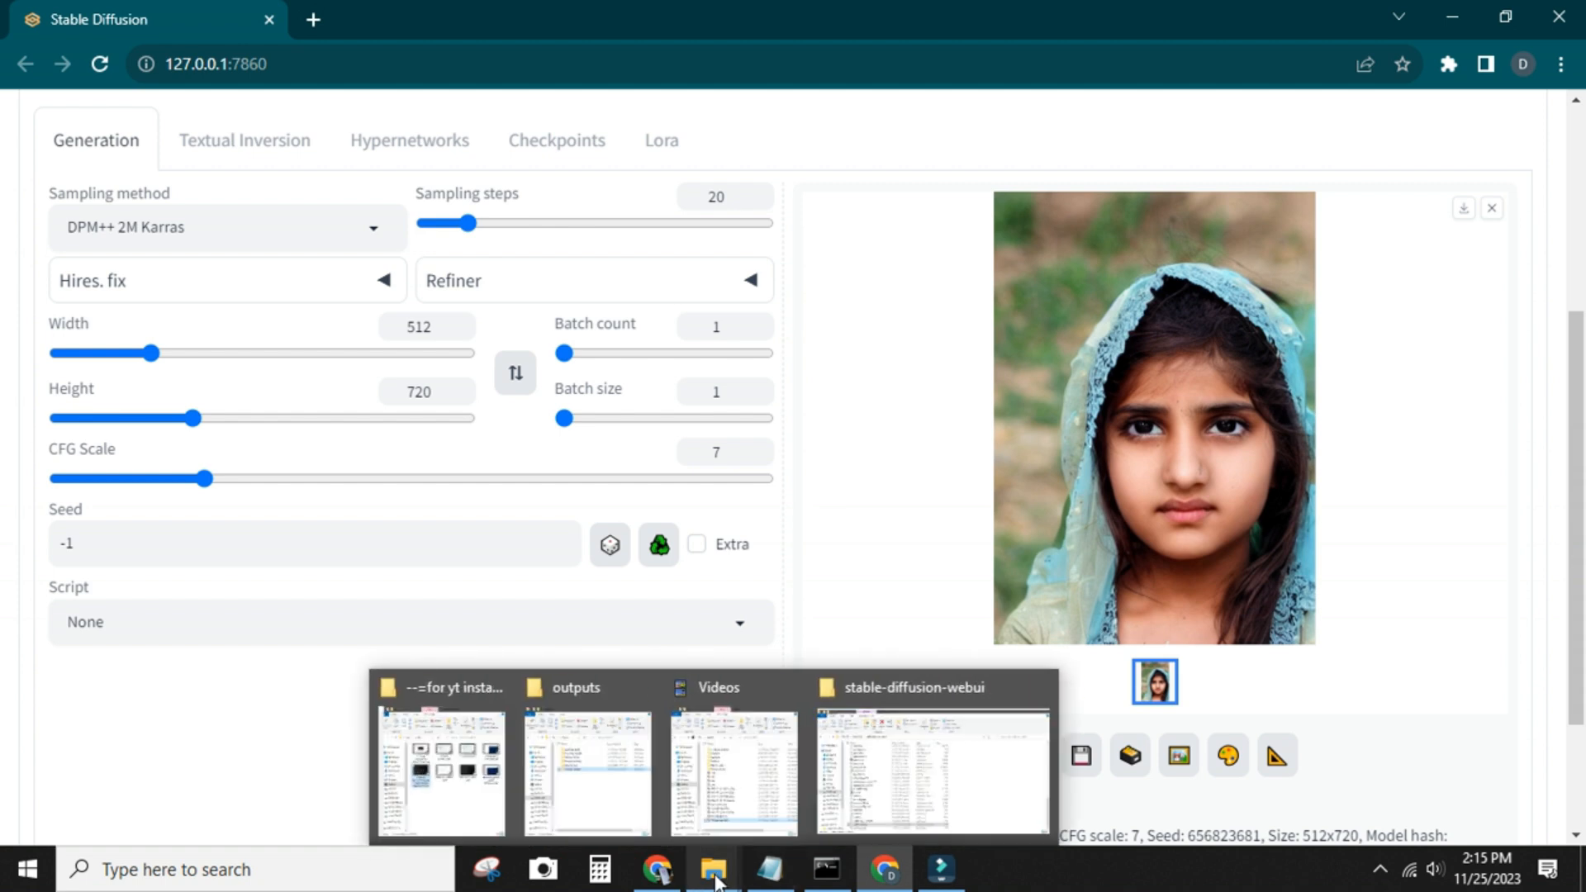
click(874, 776)
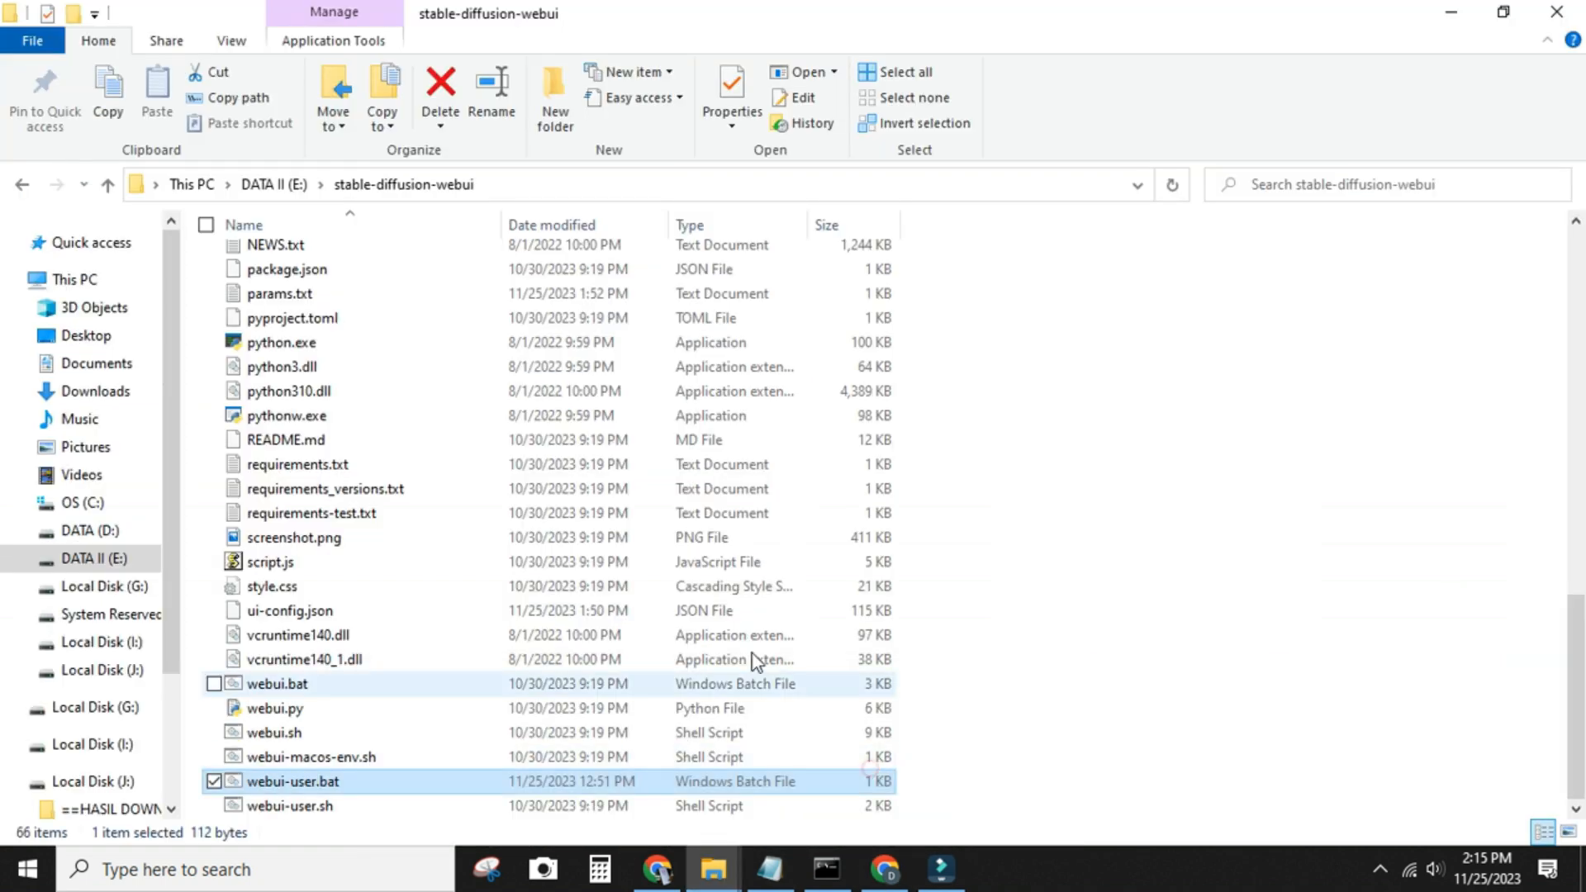
right_click(335, 785)
click(244, 587)
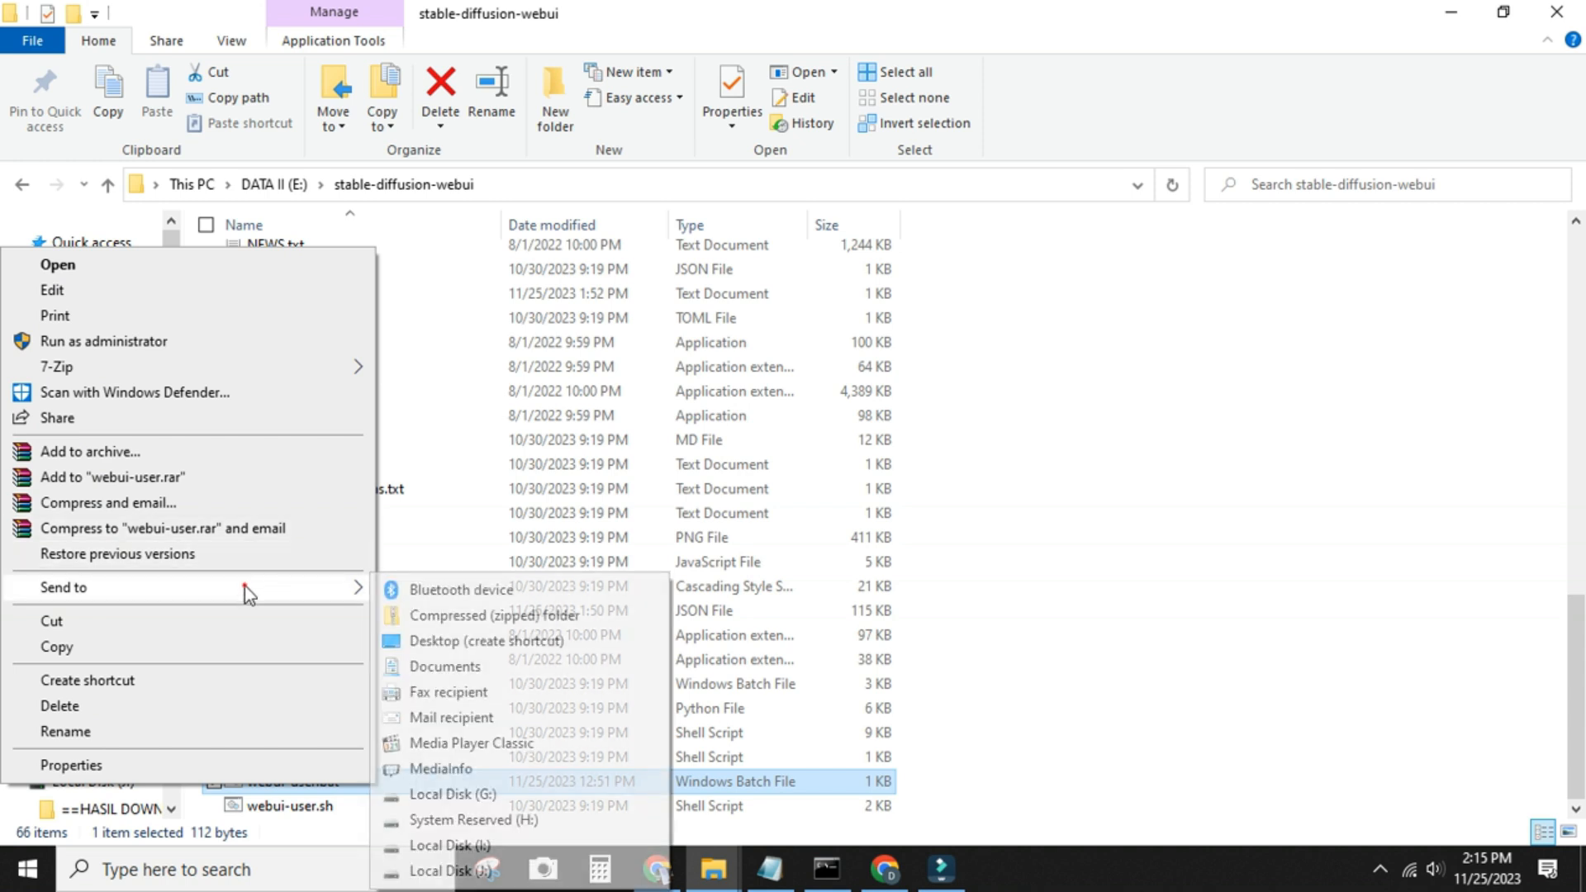
click(507, 646)
Minimize the open windows and move the webui-user.bat shortcut to an empty area in the middle of the desktop
click(1452, 11)
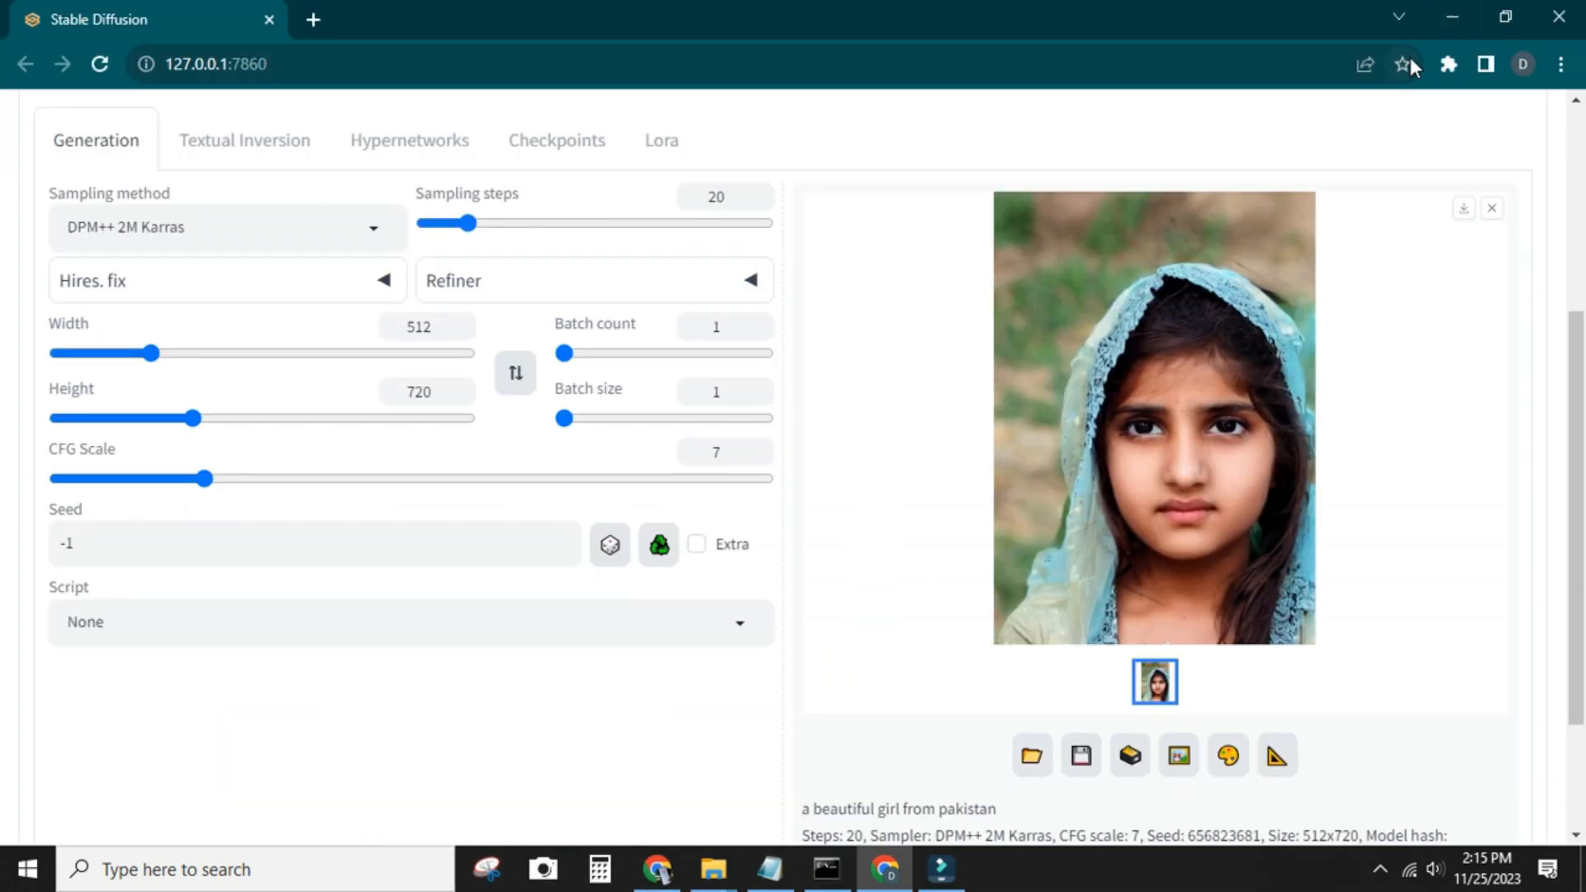
click(1452, 17)
drag(218, 466, 735, 349)
drag(702, 453, 732, 471)
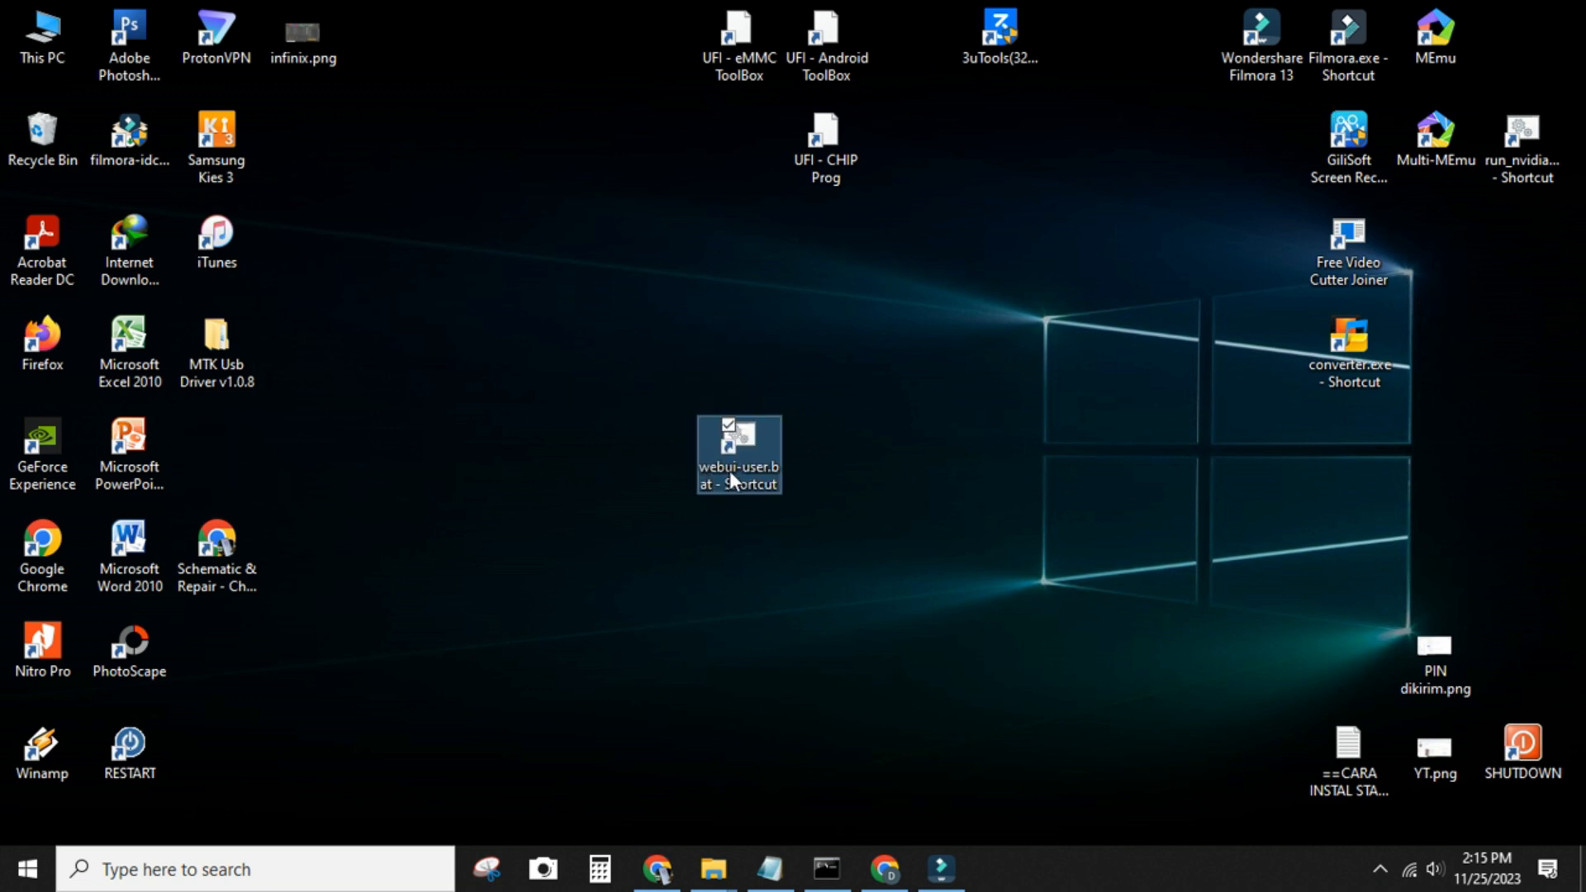
Close the web UI's browser and command windows, and relaunch it from the webui-user.bat desktop shortcut in a maximized browser window
click(885, 869)
click(1564, 17)
click(827, 869)
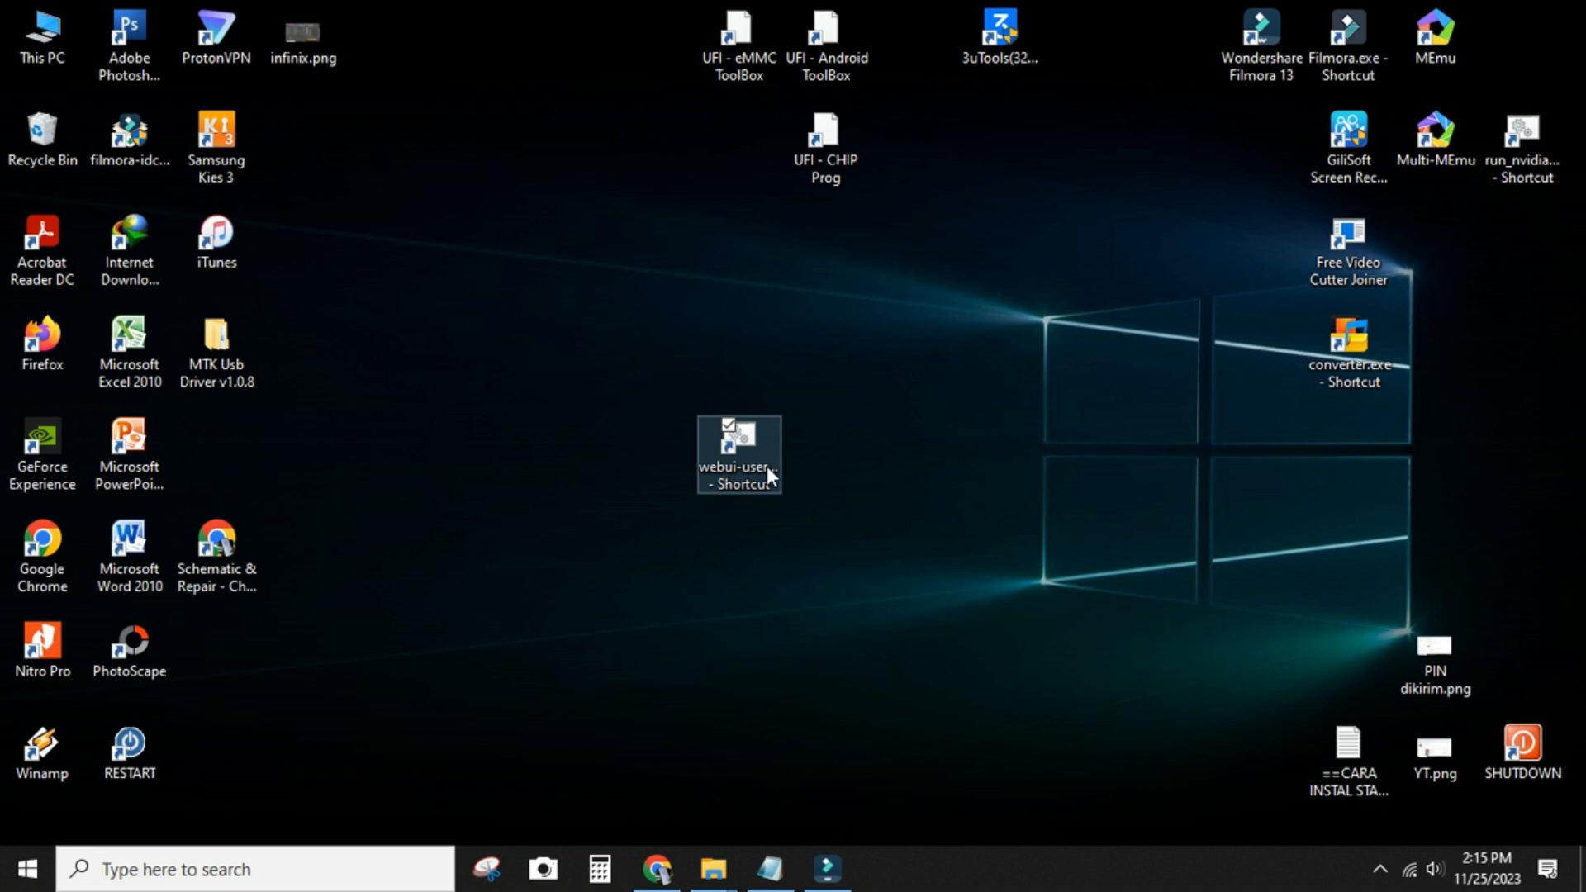
double_click(767, 466)
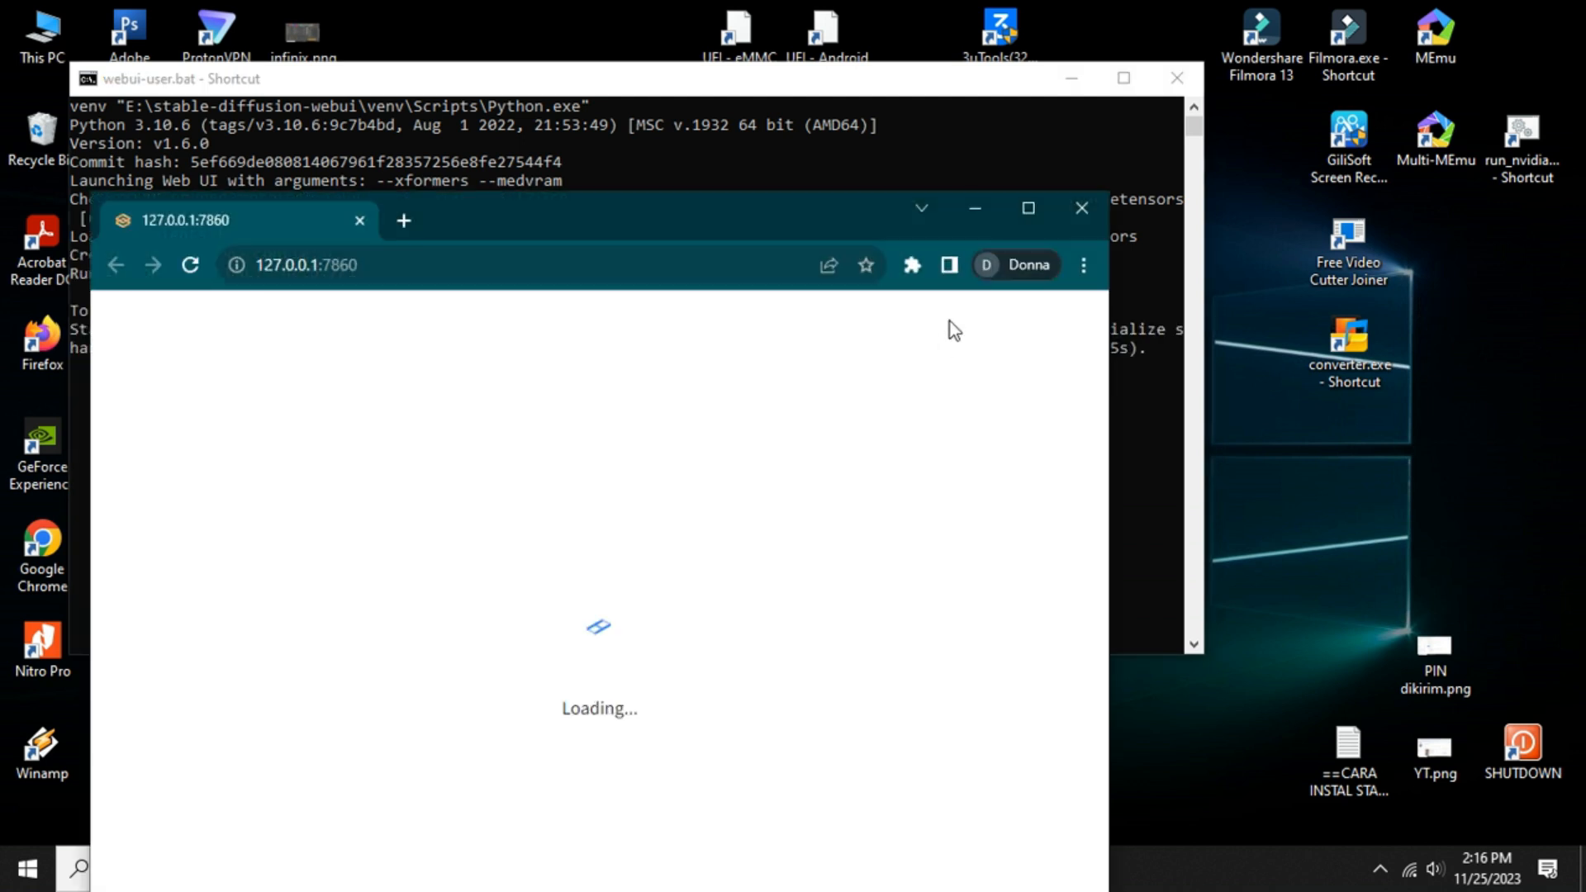
click(1029, 207)
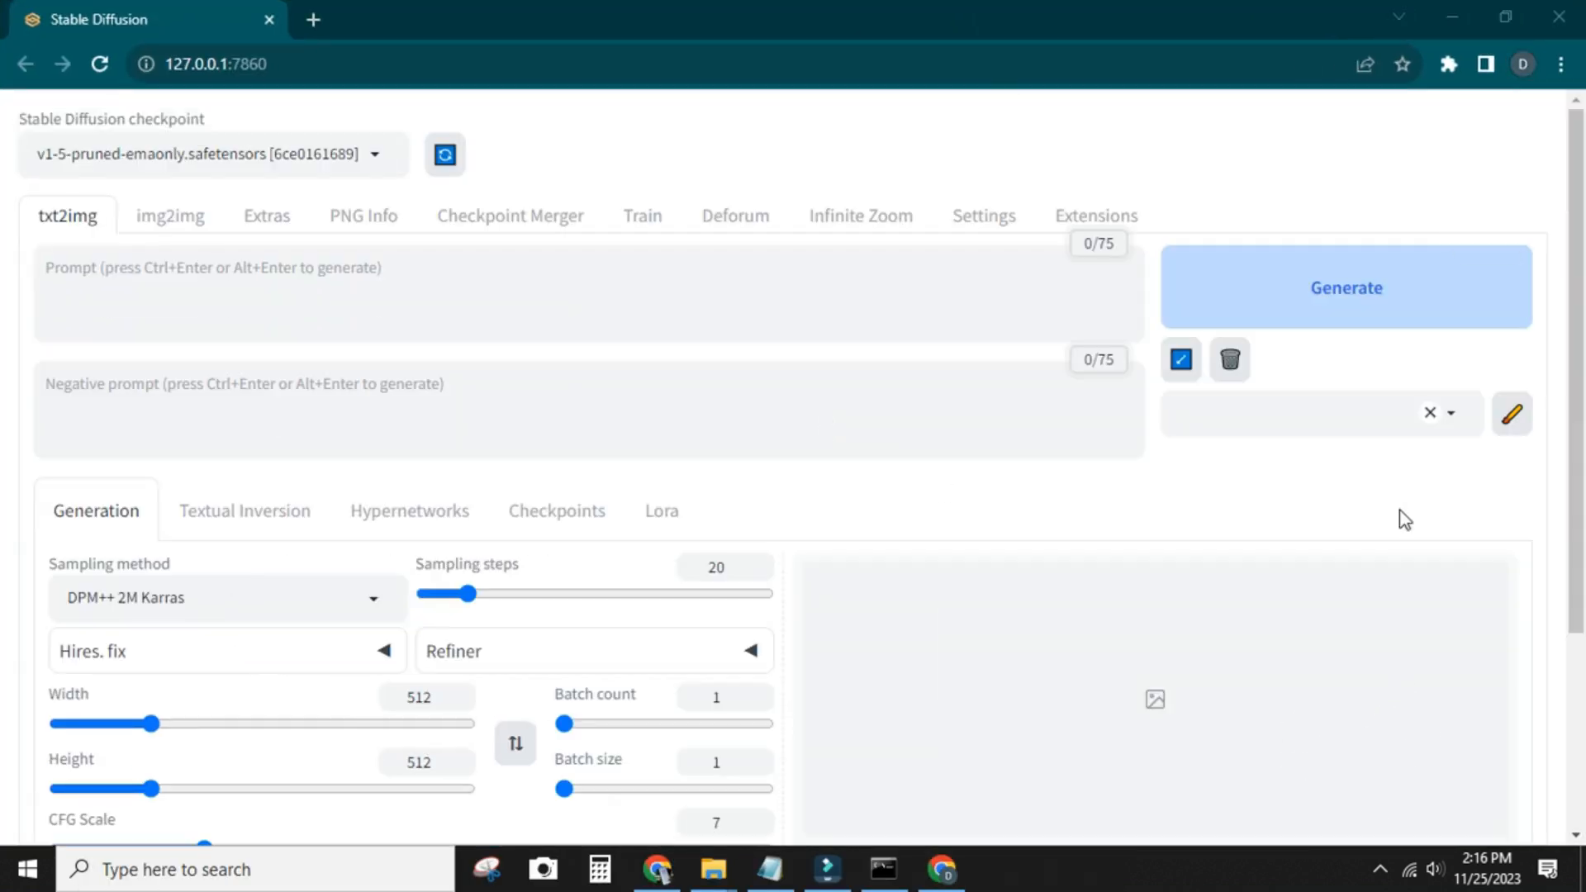
Close the relaunched web UI's browser and command windows, and refresh the desktop
click(1556, 25)
click(1182, 78)
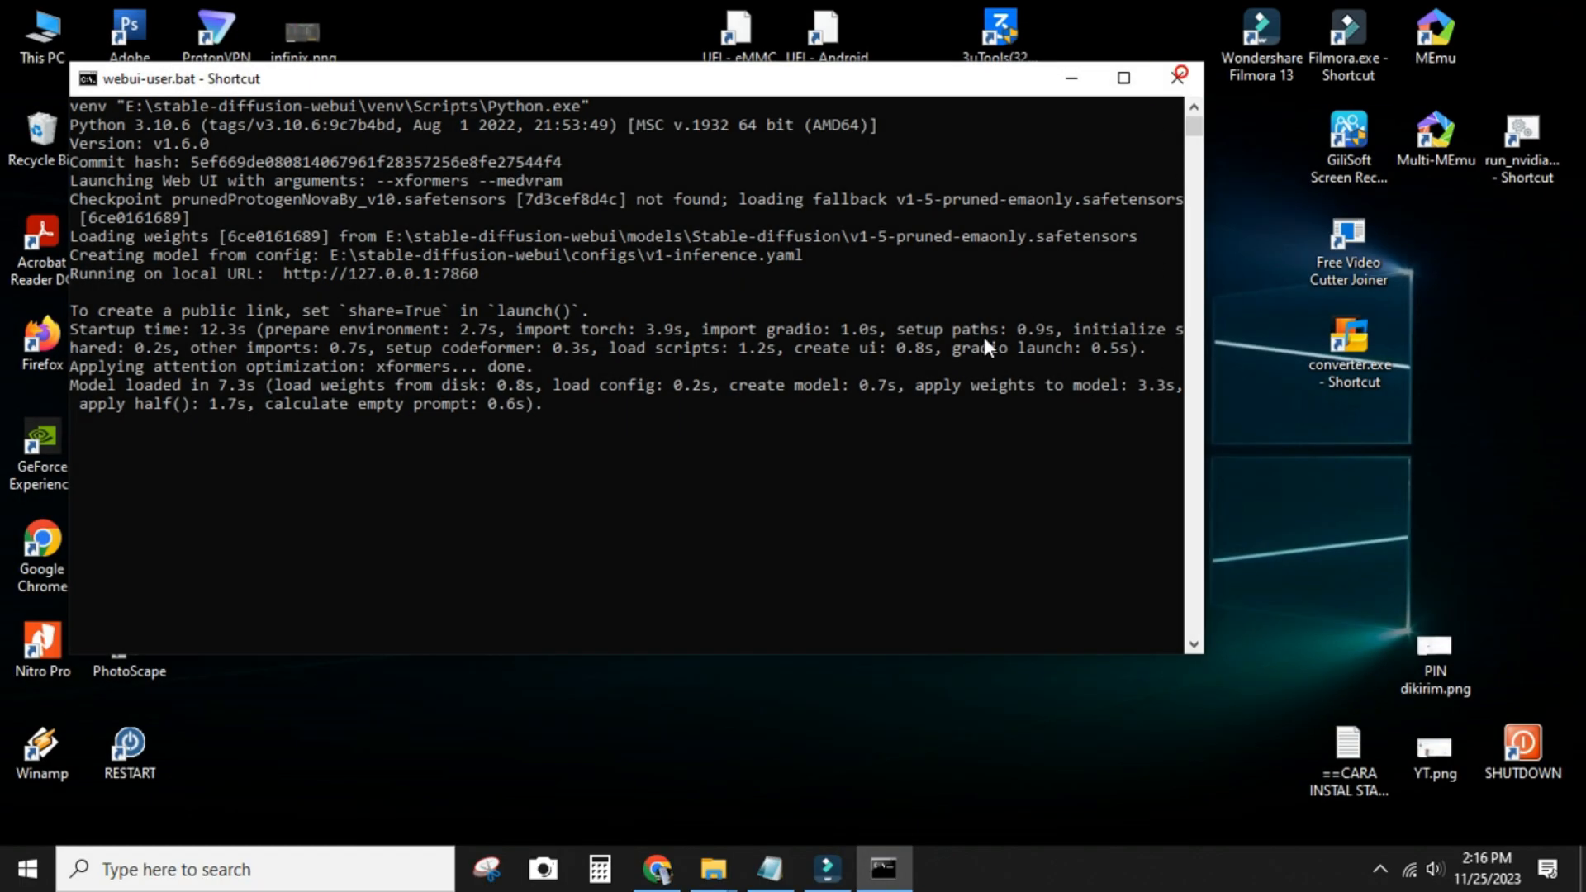
right_click(936, 305)
click(800, 374)
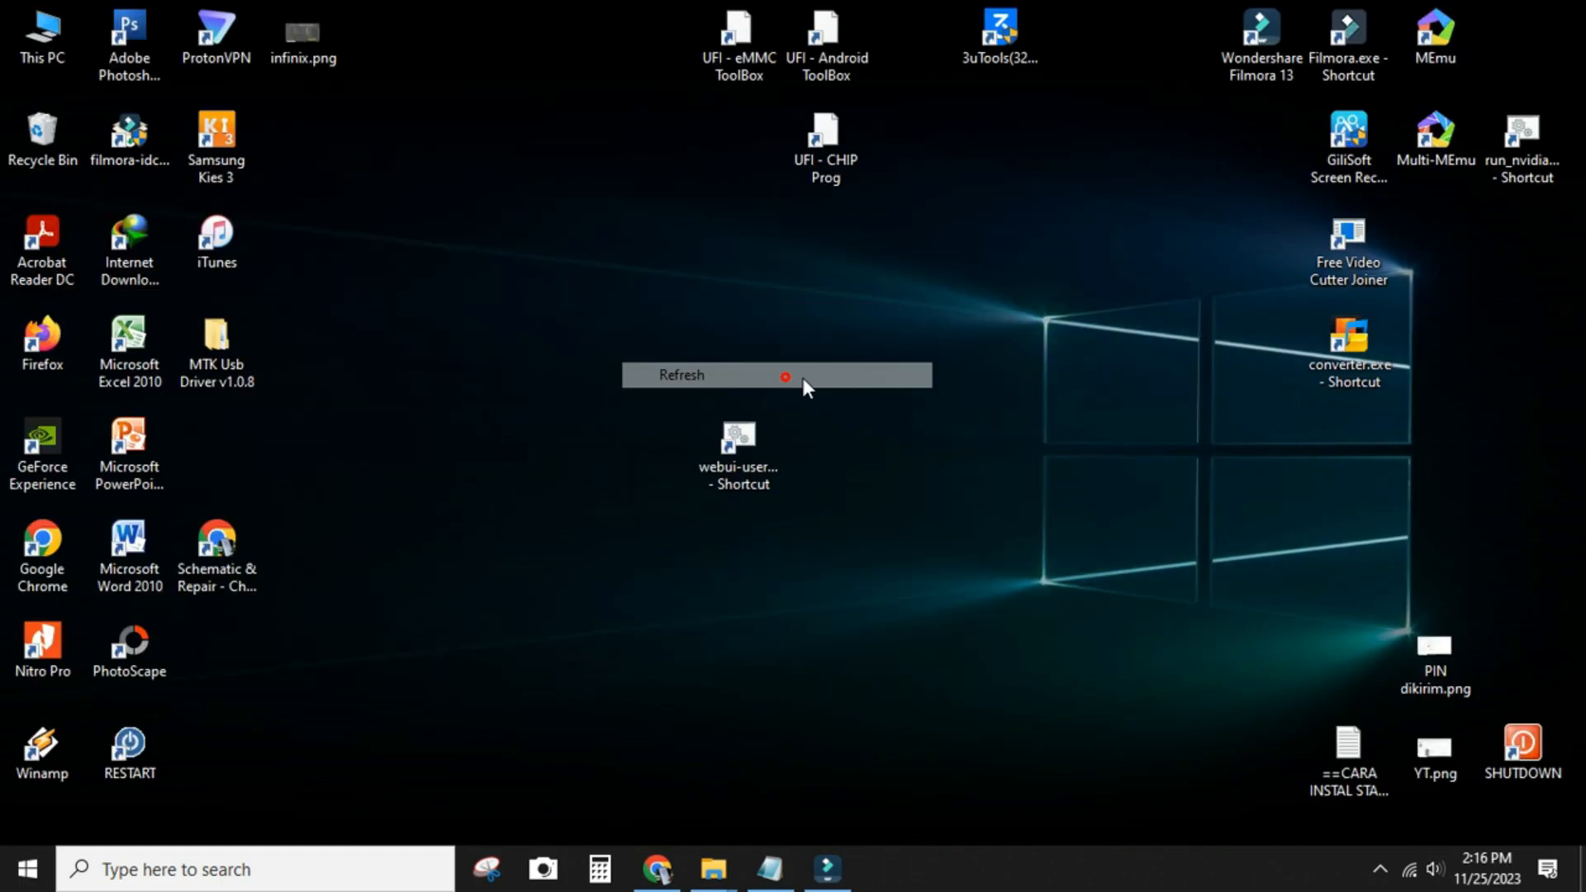
Disconnect the computer from Wi-Fi, and launch the web UI offline from its desktop shortcut in a maximized browser window
click(1417, 876)
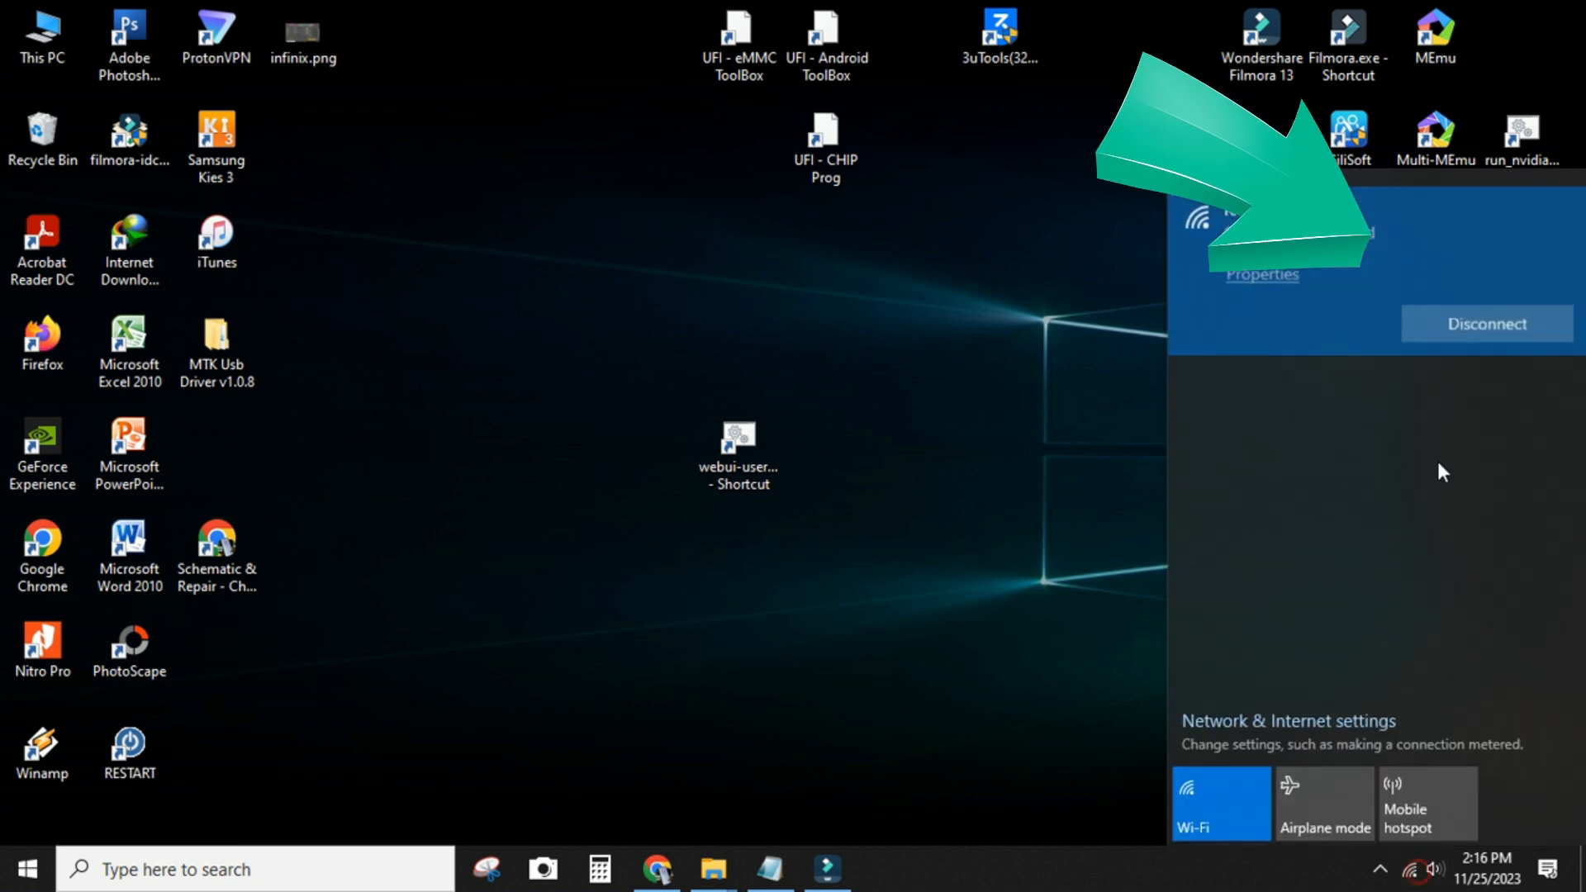
click(1479, 322)
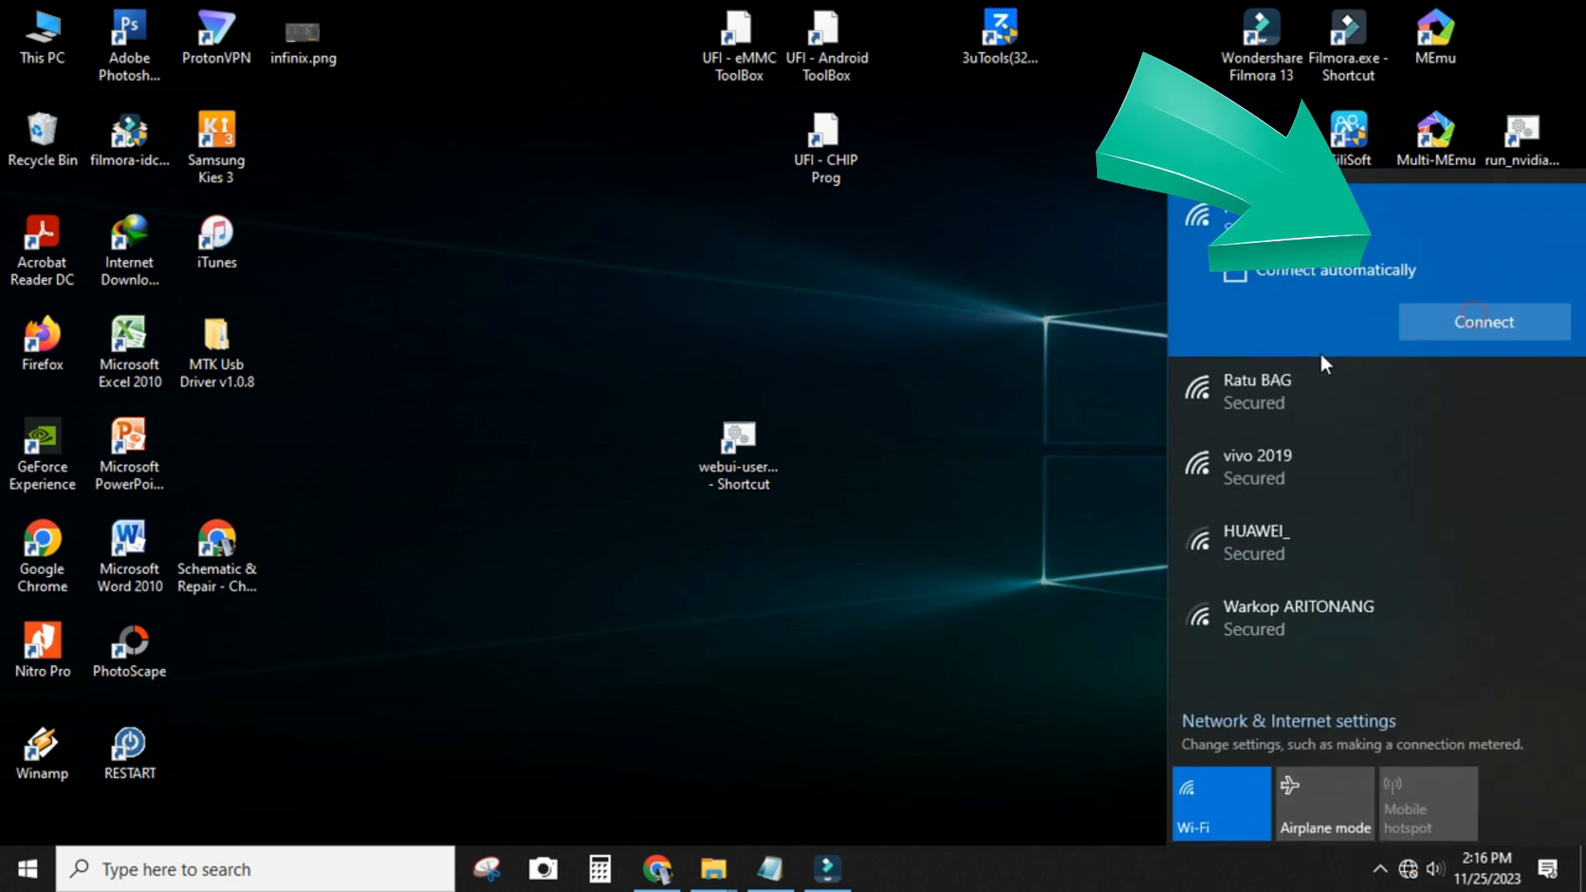
click(1034, 357)
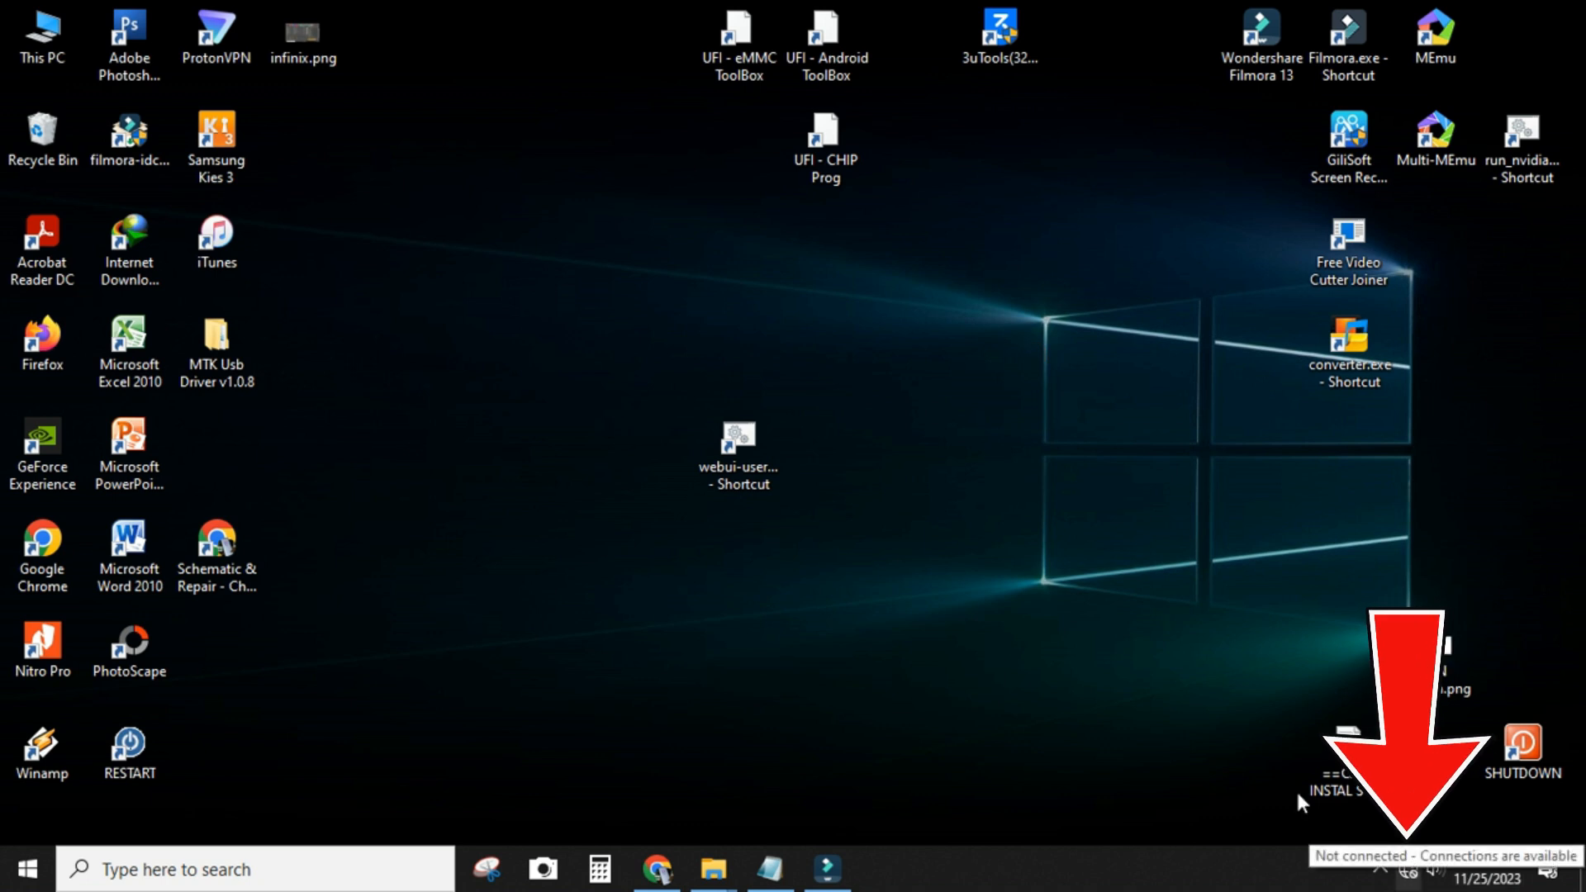
double_click(742, 437)
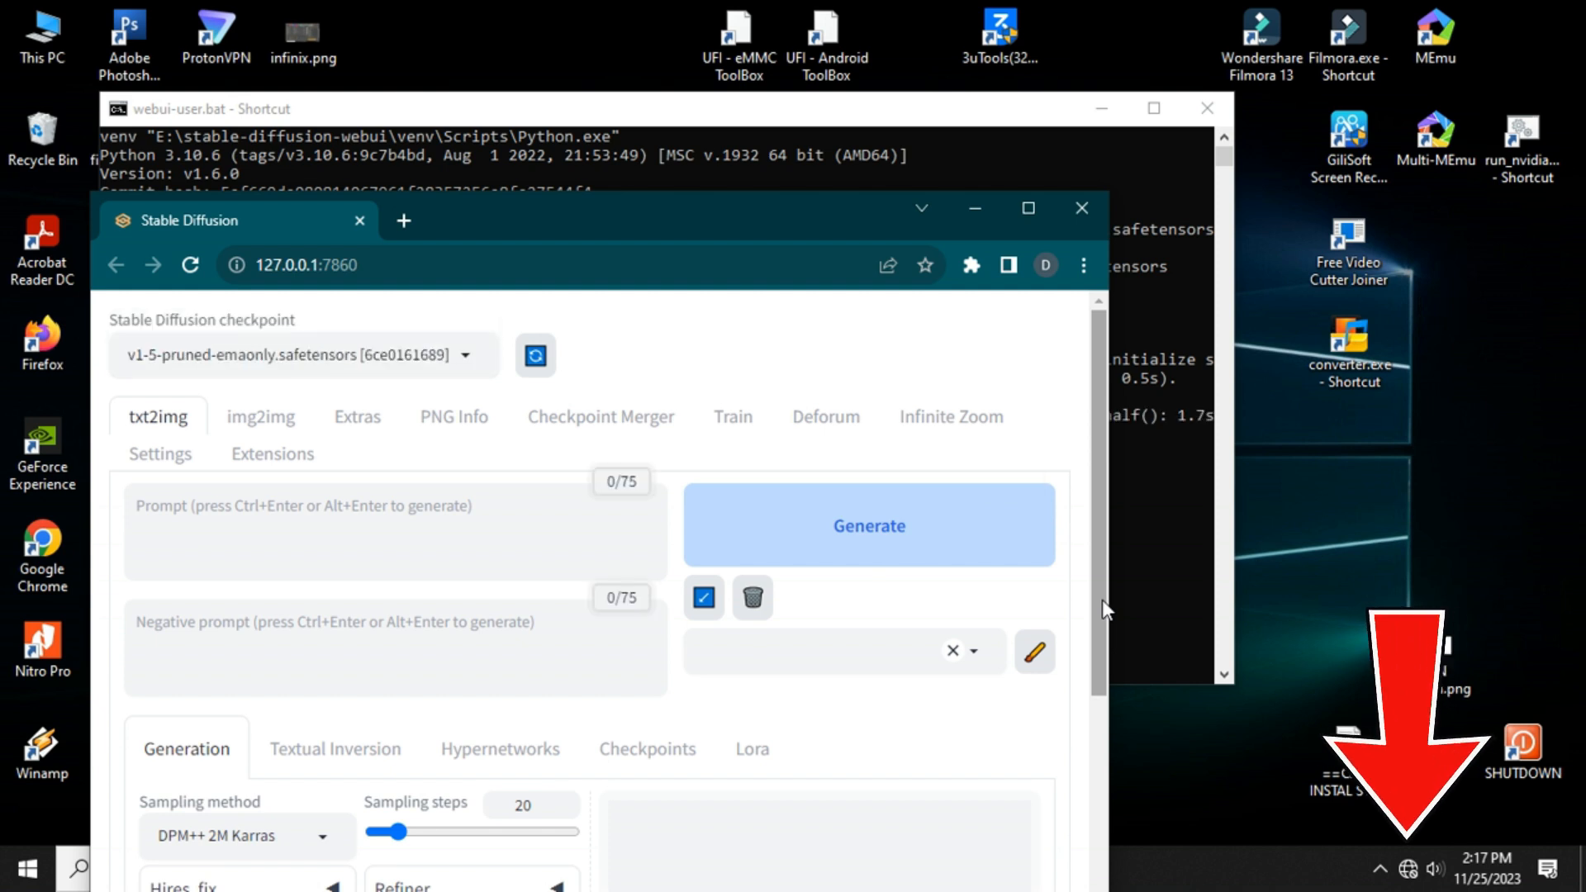
click(1028, 208)
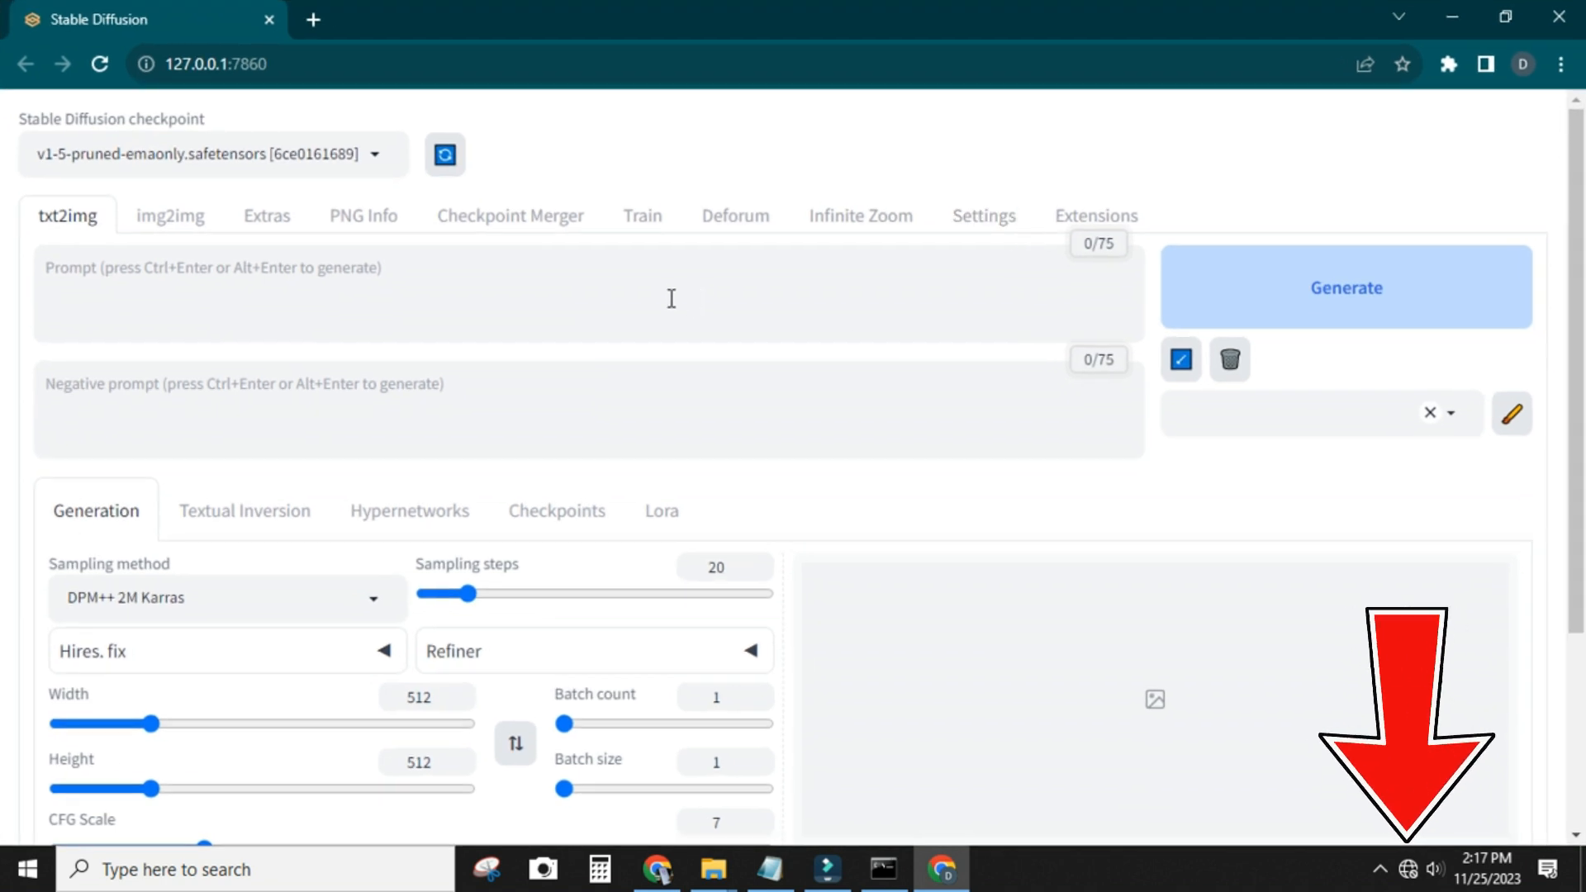
Enter the prompt "a beautiful attendant from beijing", generate the image, and view the result
drag(441, 263, 9, 284)
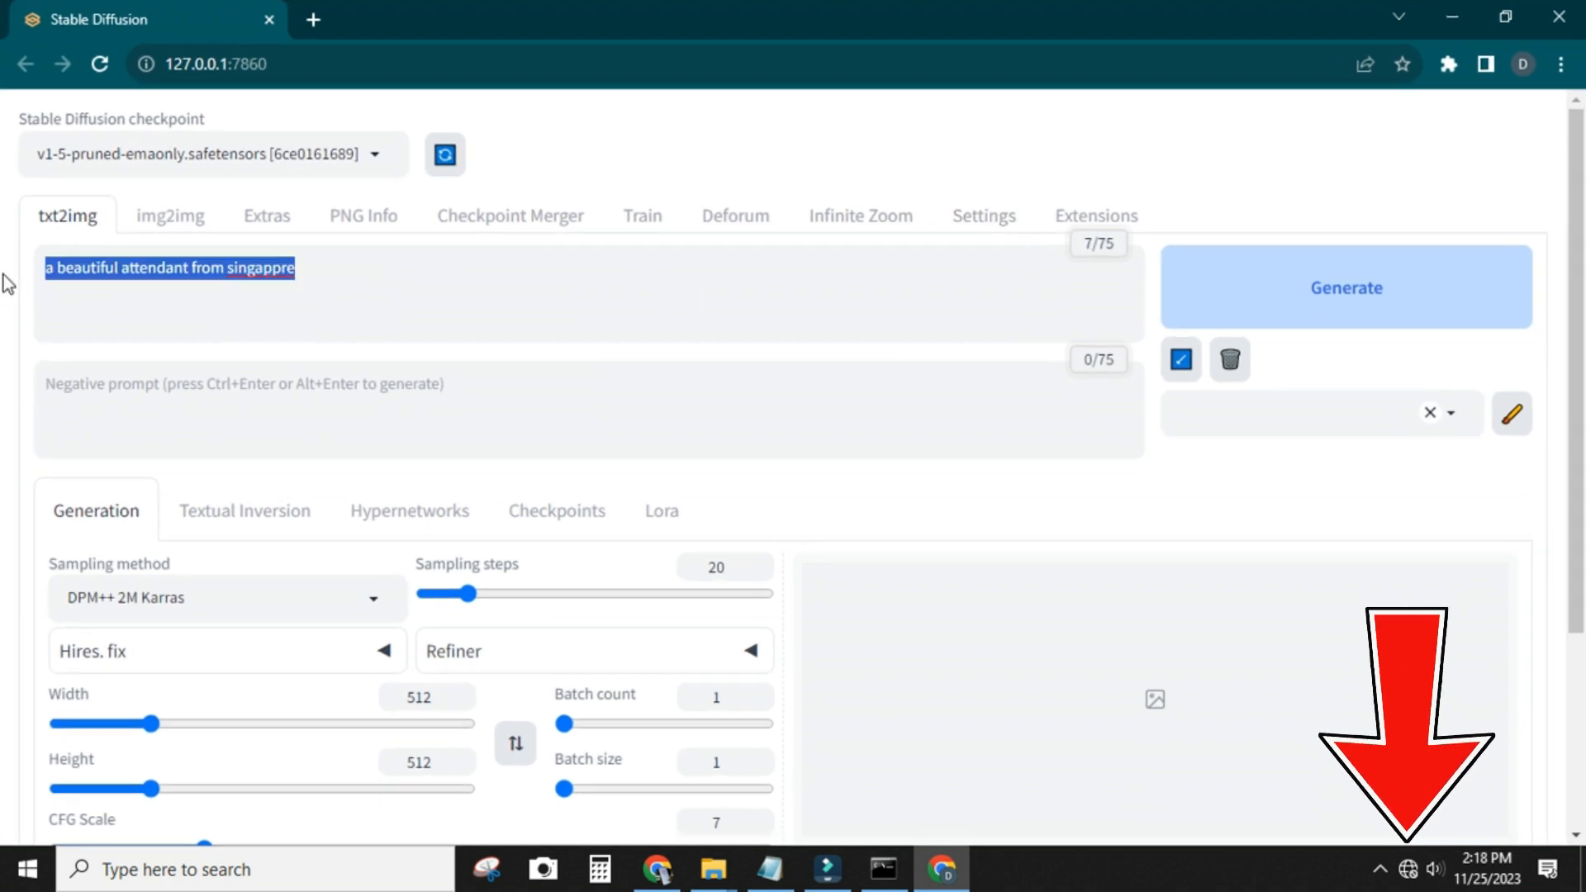
text(a beautiful attendant from beijing)
click(1177, 294)
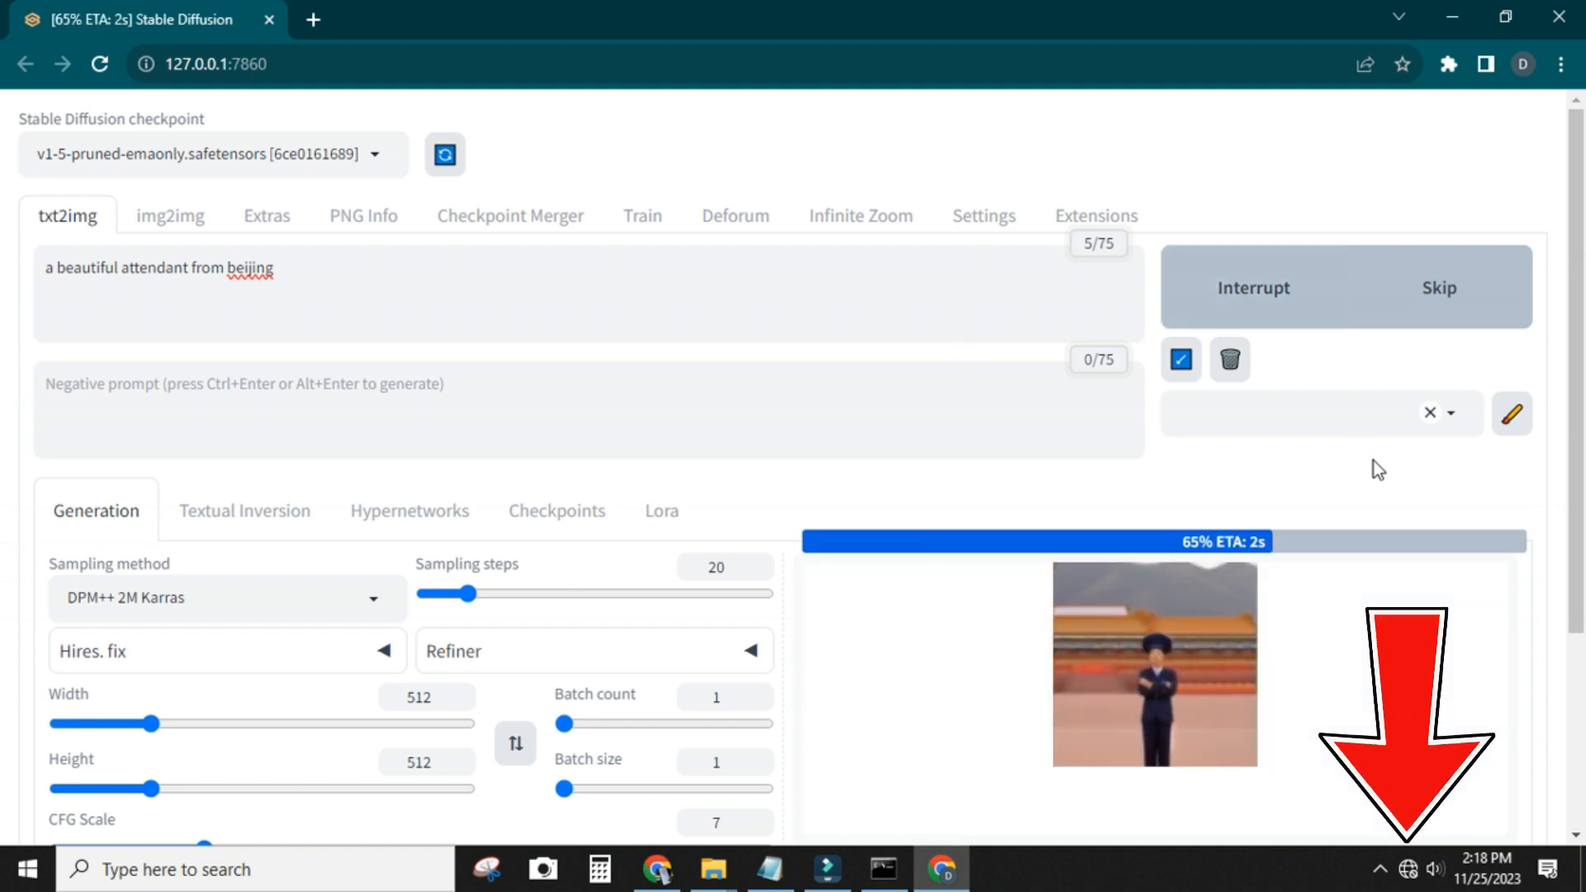
scroll(1375, 463, down, 3)
scroll(1219, 616, up, 1)
scroll(1346, 581, down, 5)
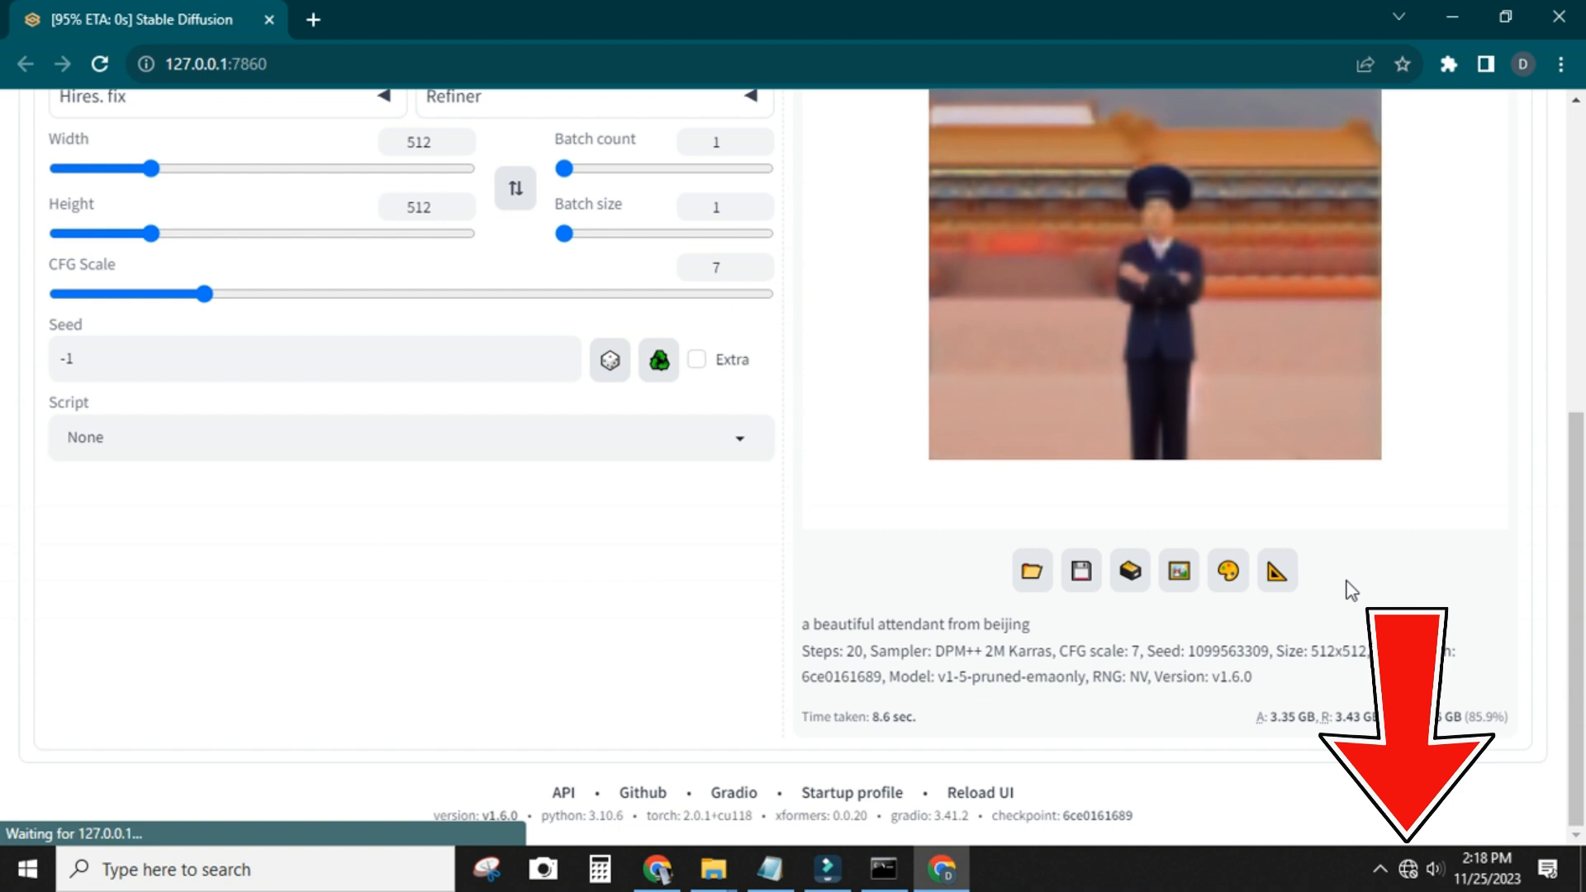
scroll(1346, 581, up, 6)
scroll(1346, 581, up, 1)
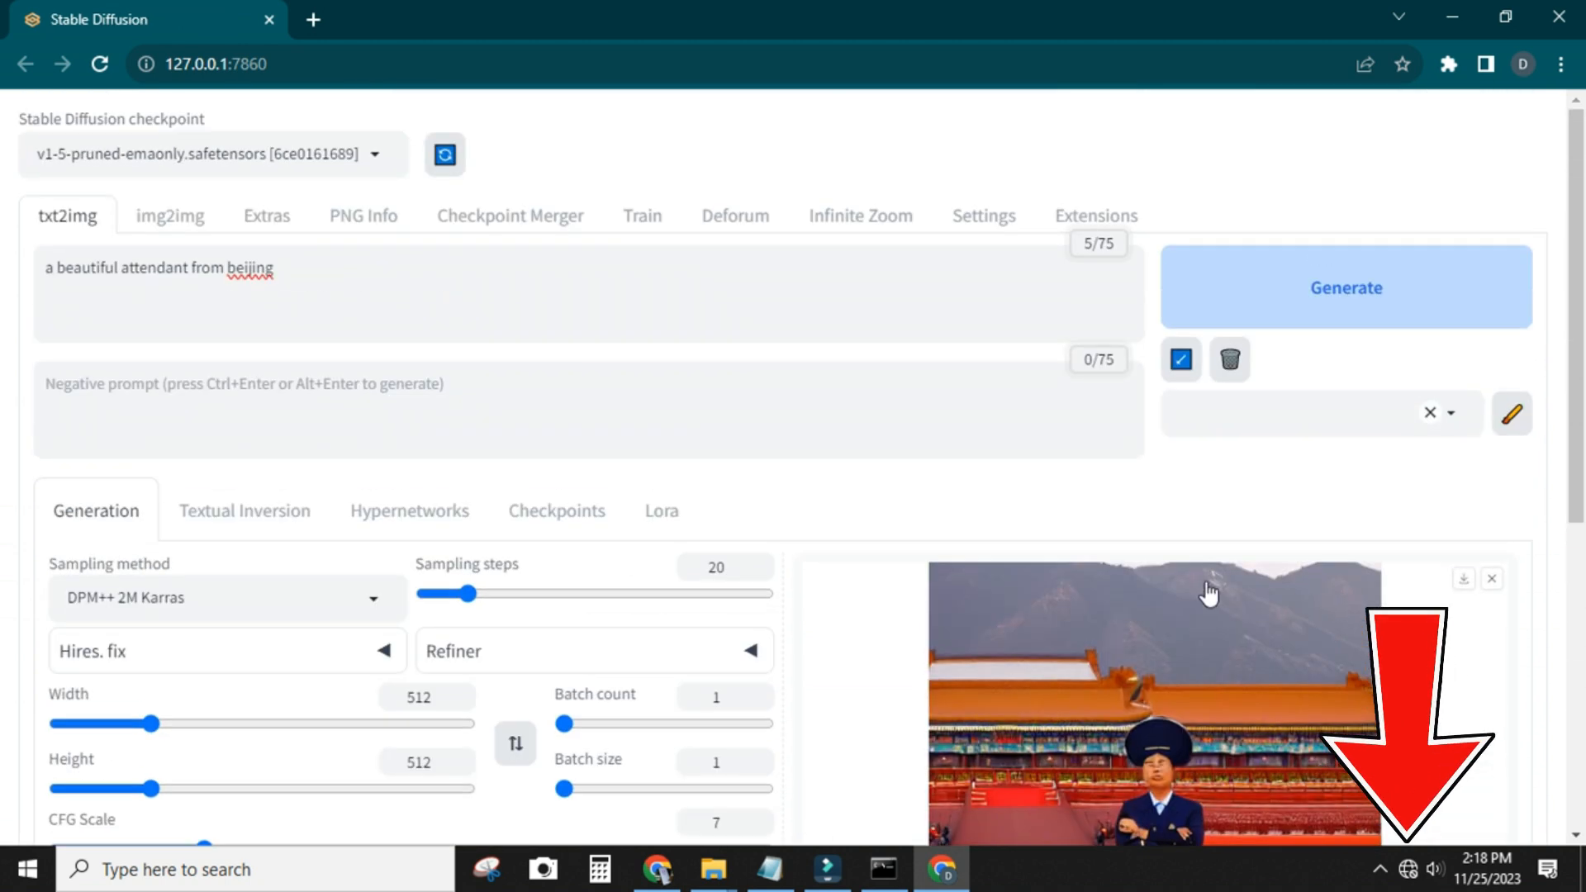
Replace the prompt with "a strong man, 40 years old, mountain background", generate the image, and view it at full size
drag(375, 275, 16, 357)
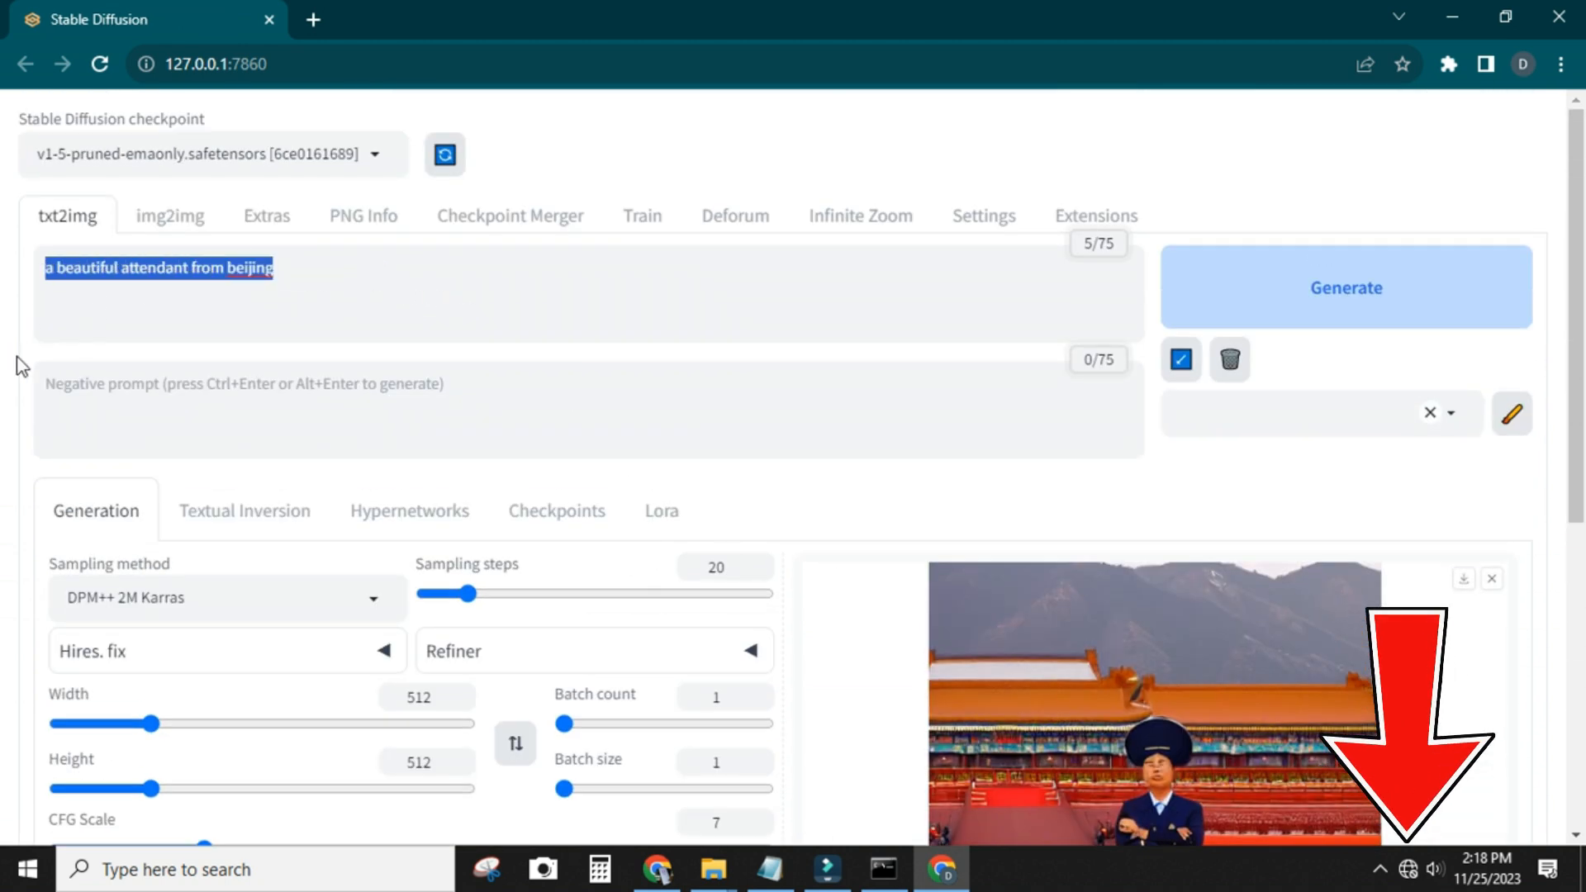
text(a strong man)
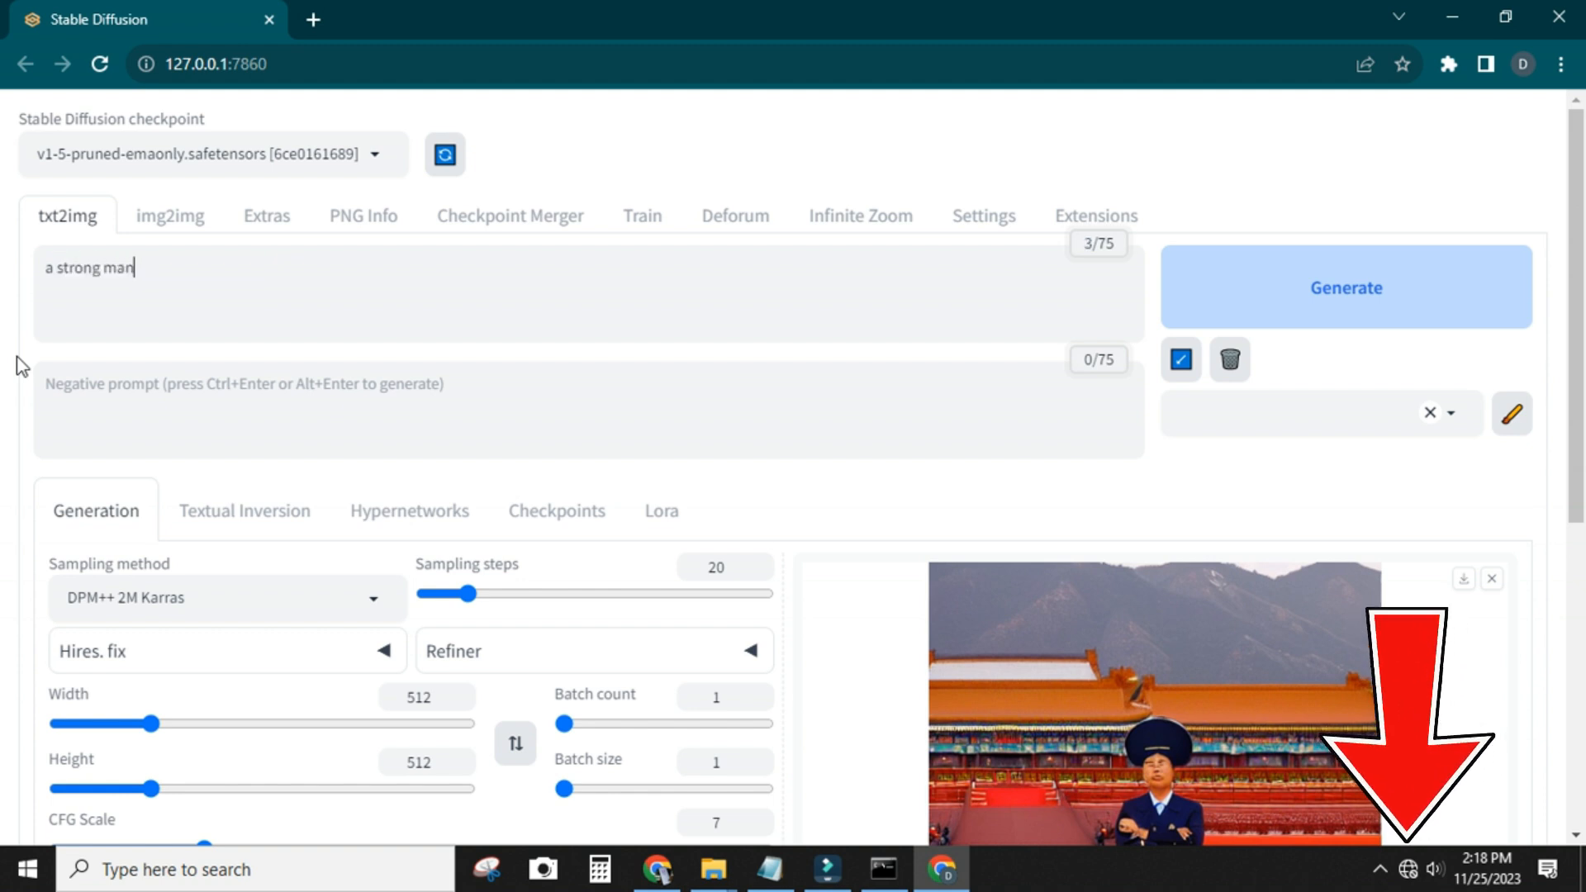
text(, 40 yr)
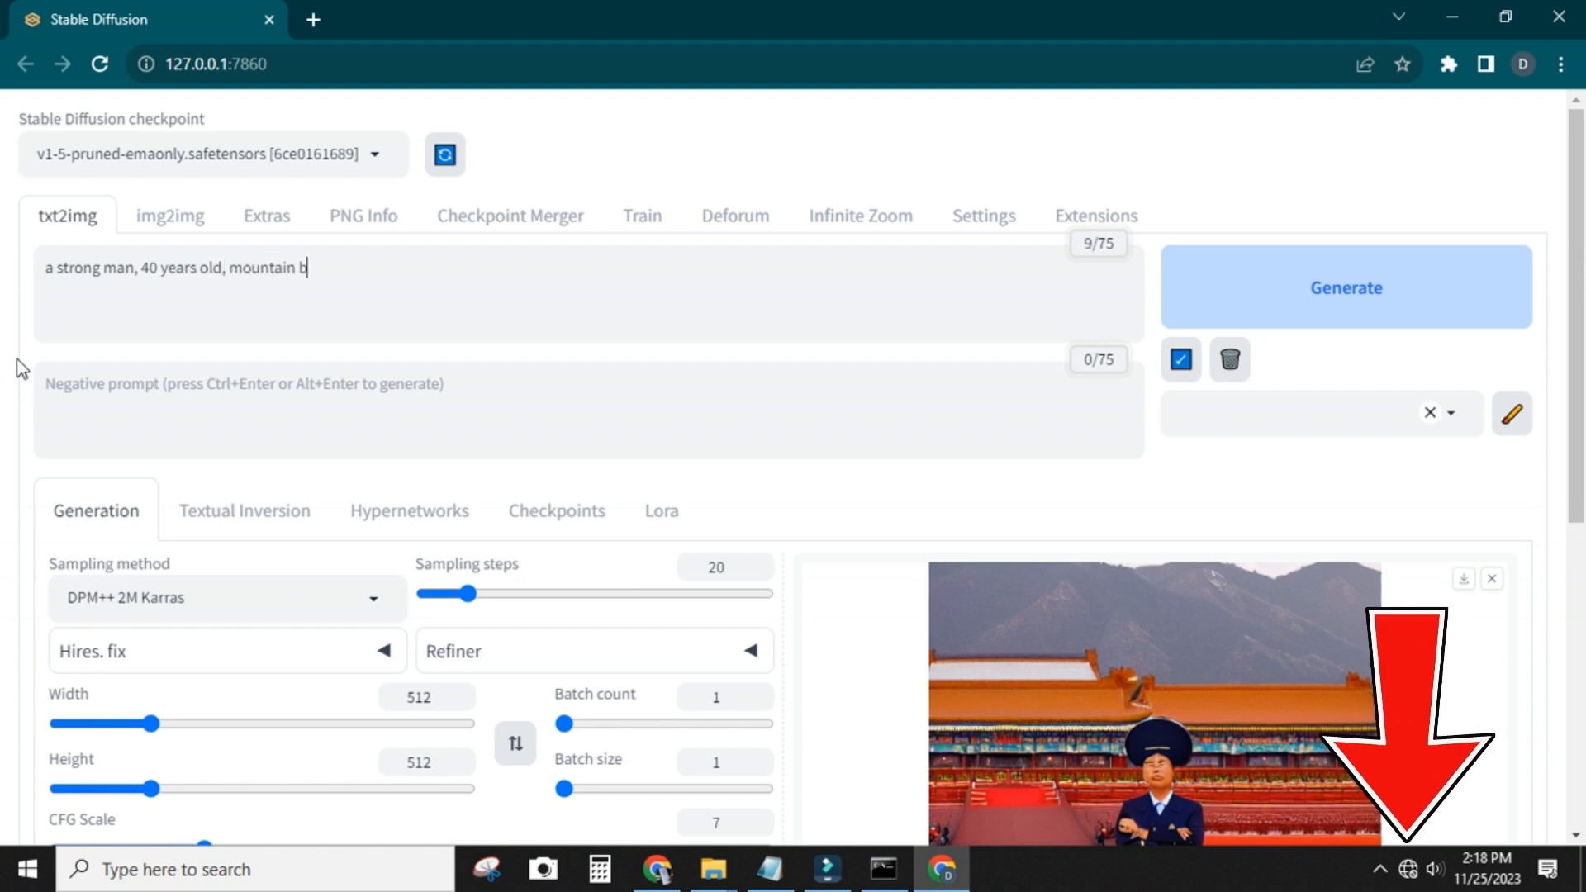
click(1234, 290)
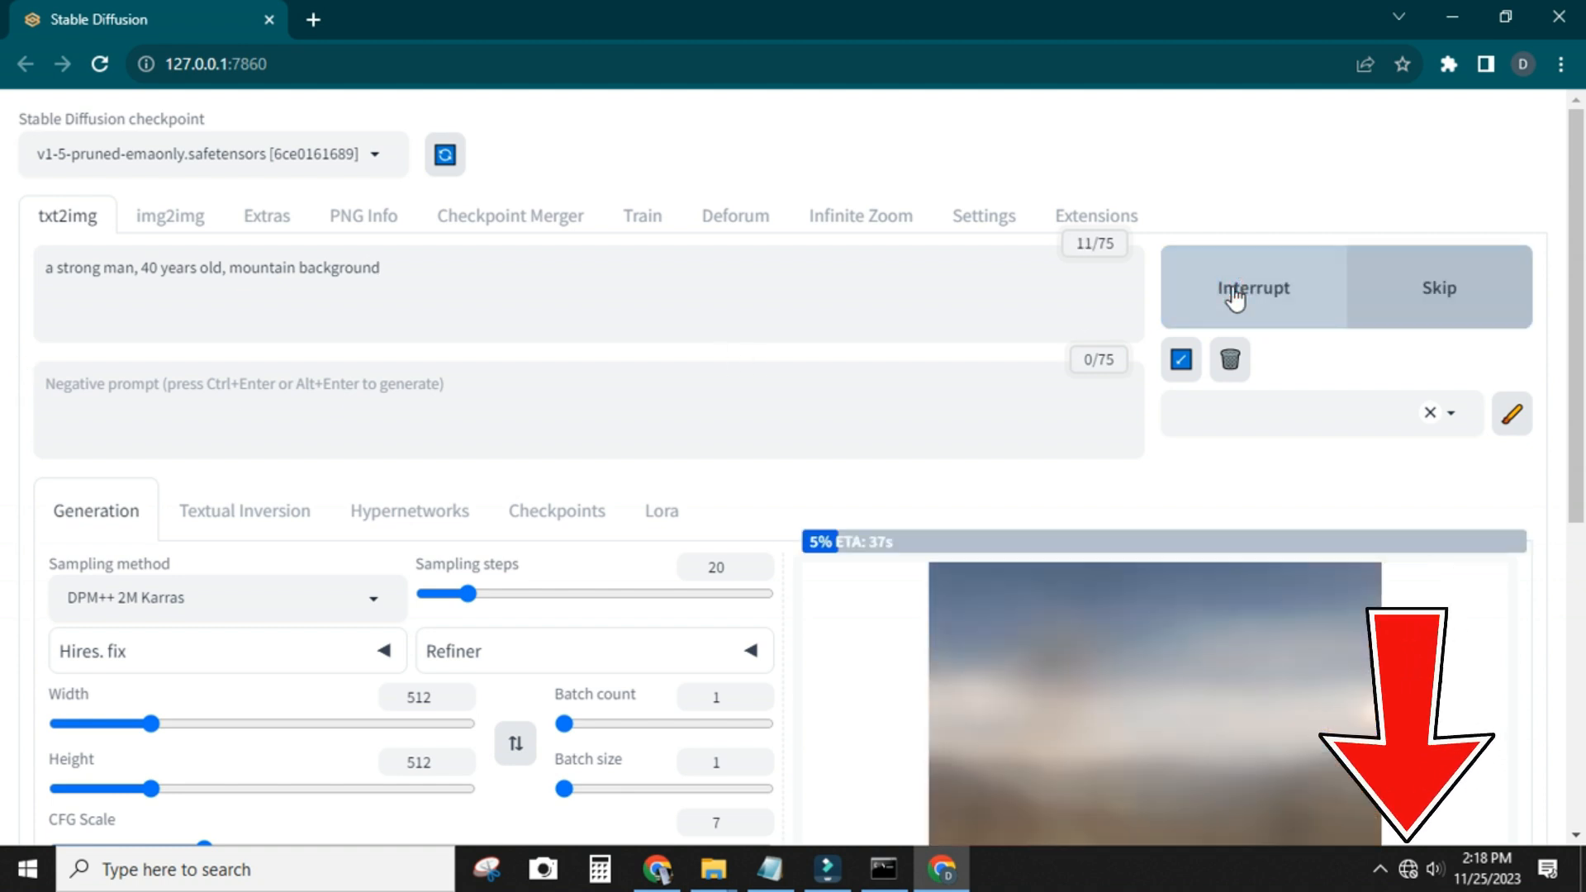
scroll(1051, 365, down, 3)
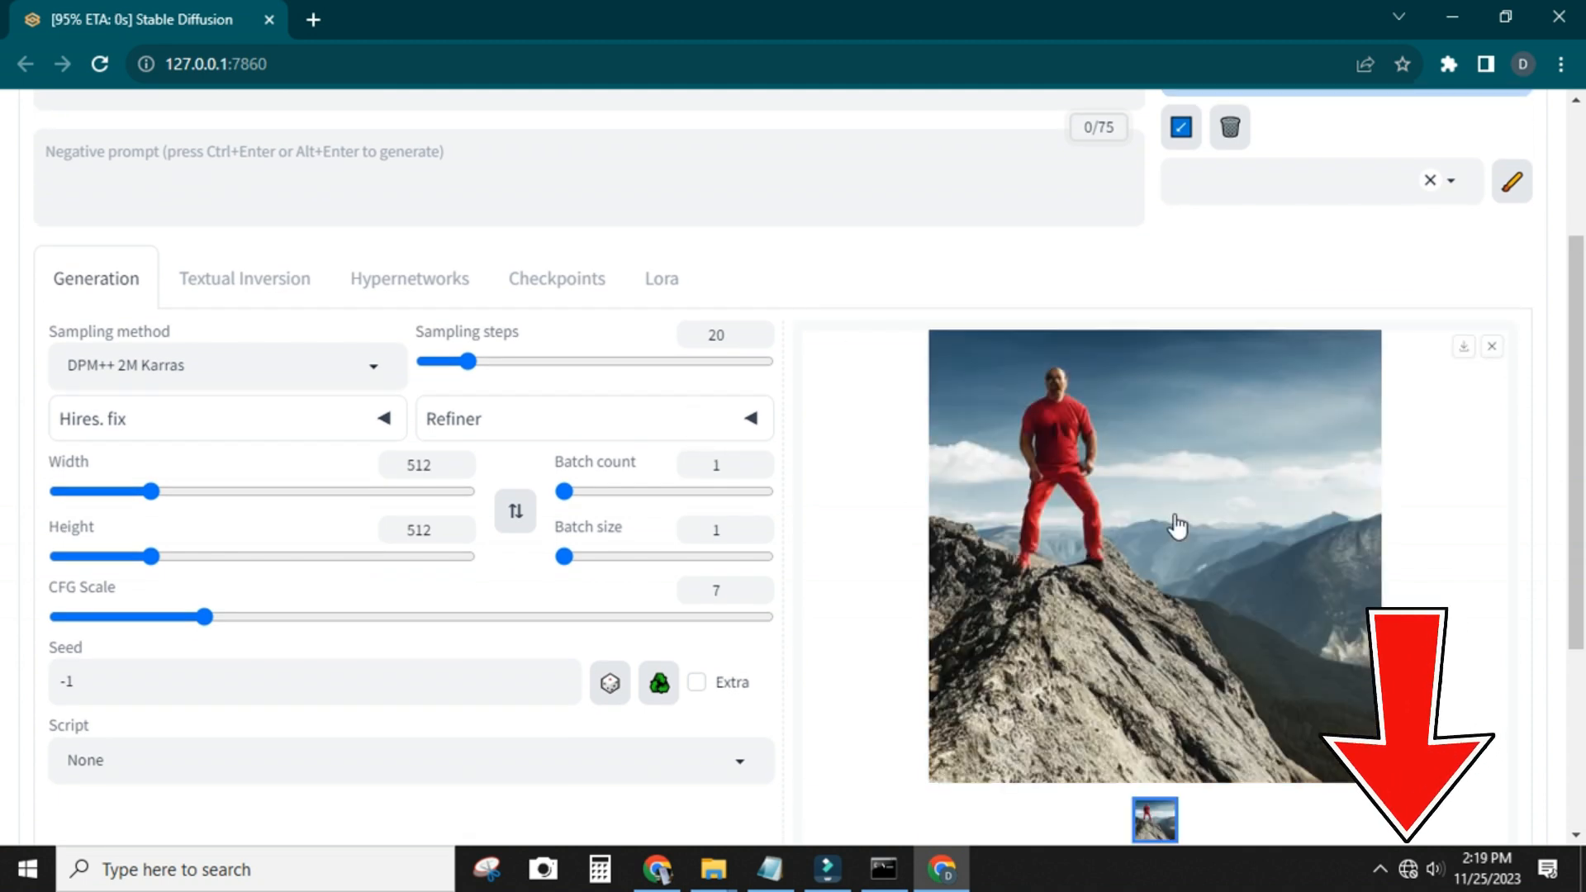
click(1100, 420)
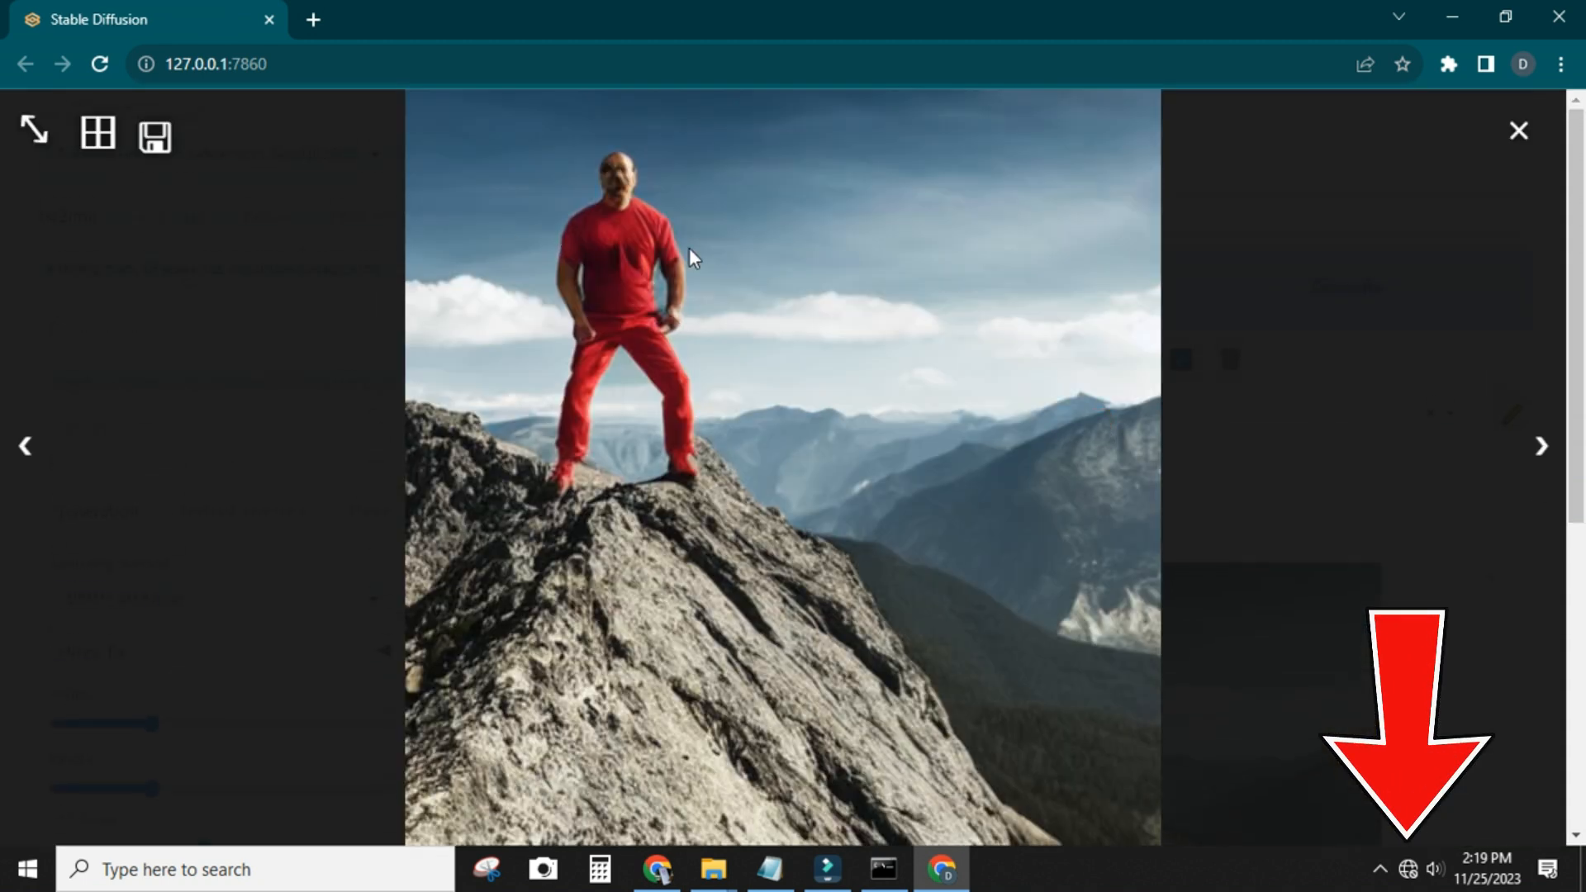
click(1520, 131)
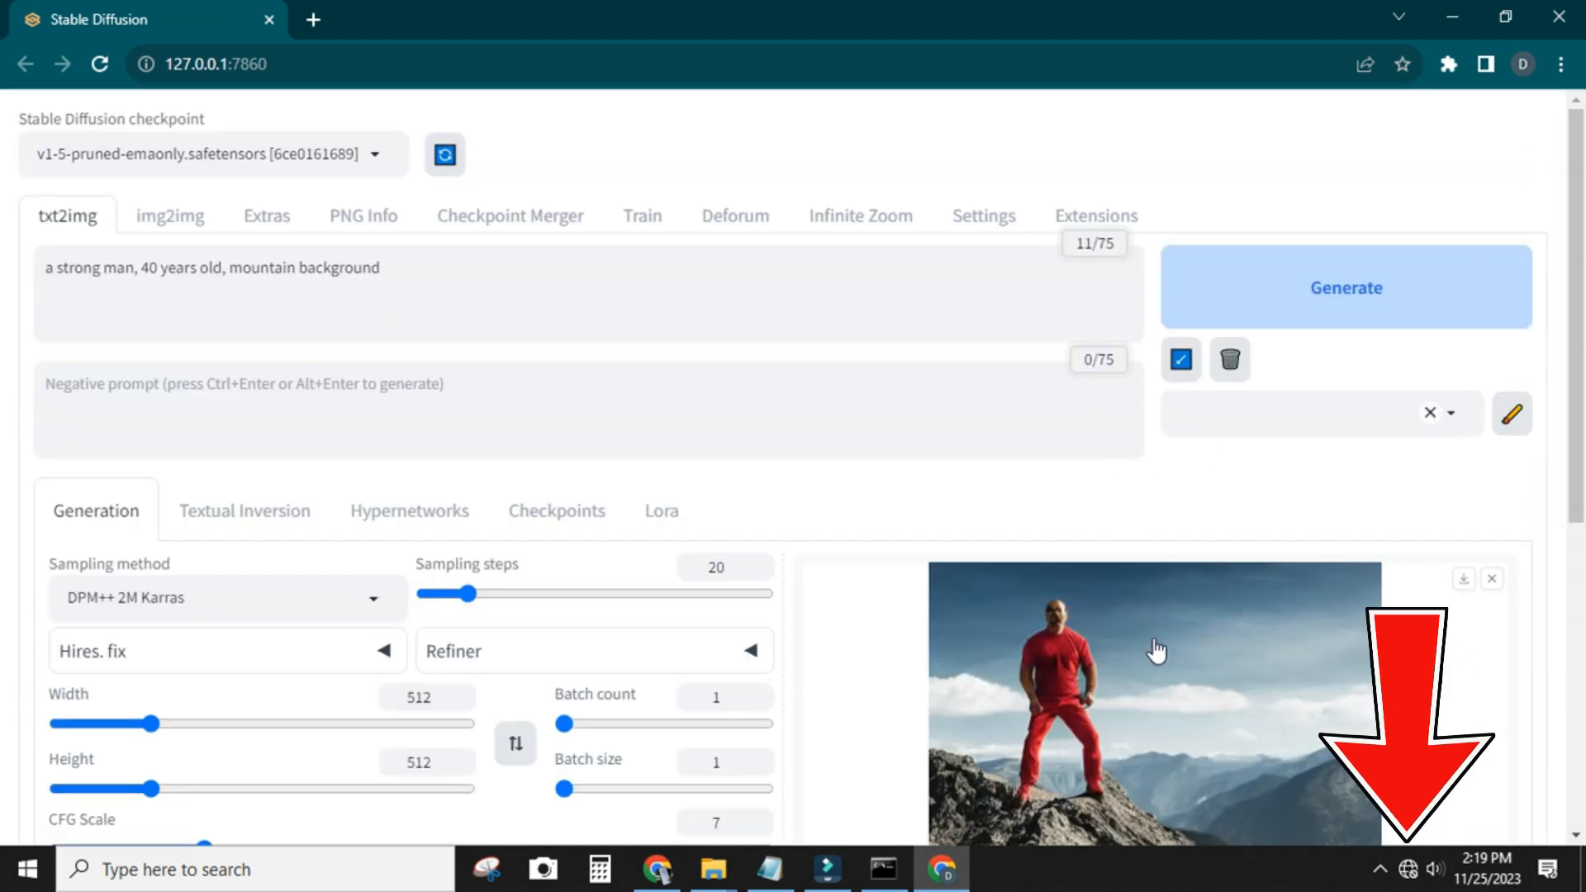
Set the negative prompt to "cartoon, illustration, monochrome"
click(376, 389)
text(cartoon, illustration, monochrome)
Replace the prompt with "a cute cat on the floor", generate the image, and view the result
drag(420, 261, 10, 403)
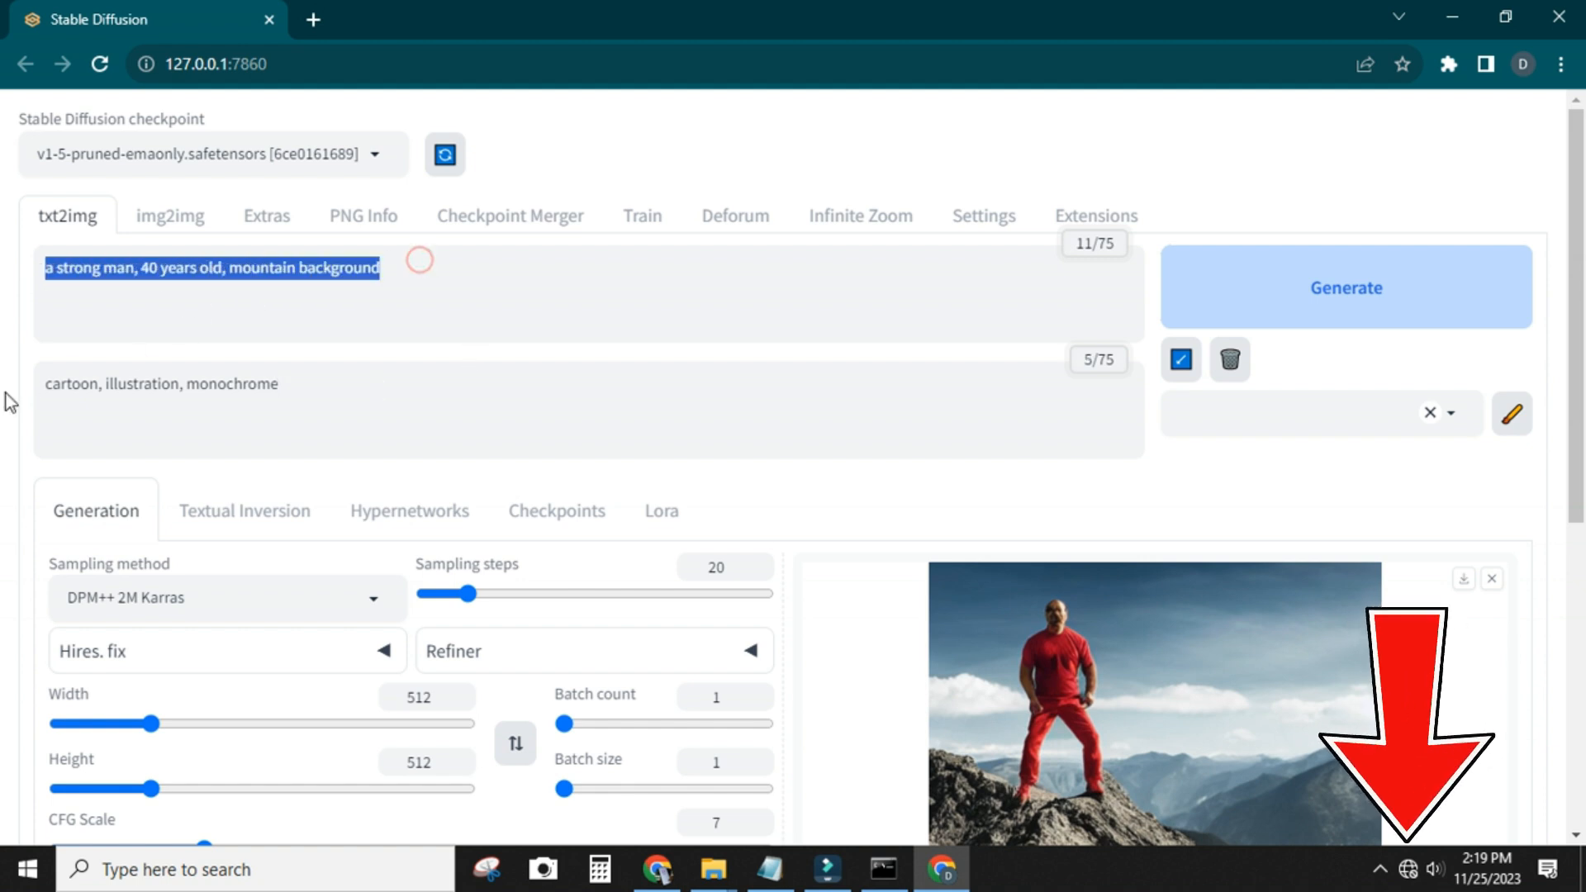
text(a cute ca)
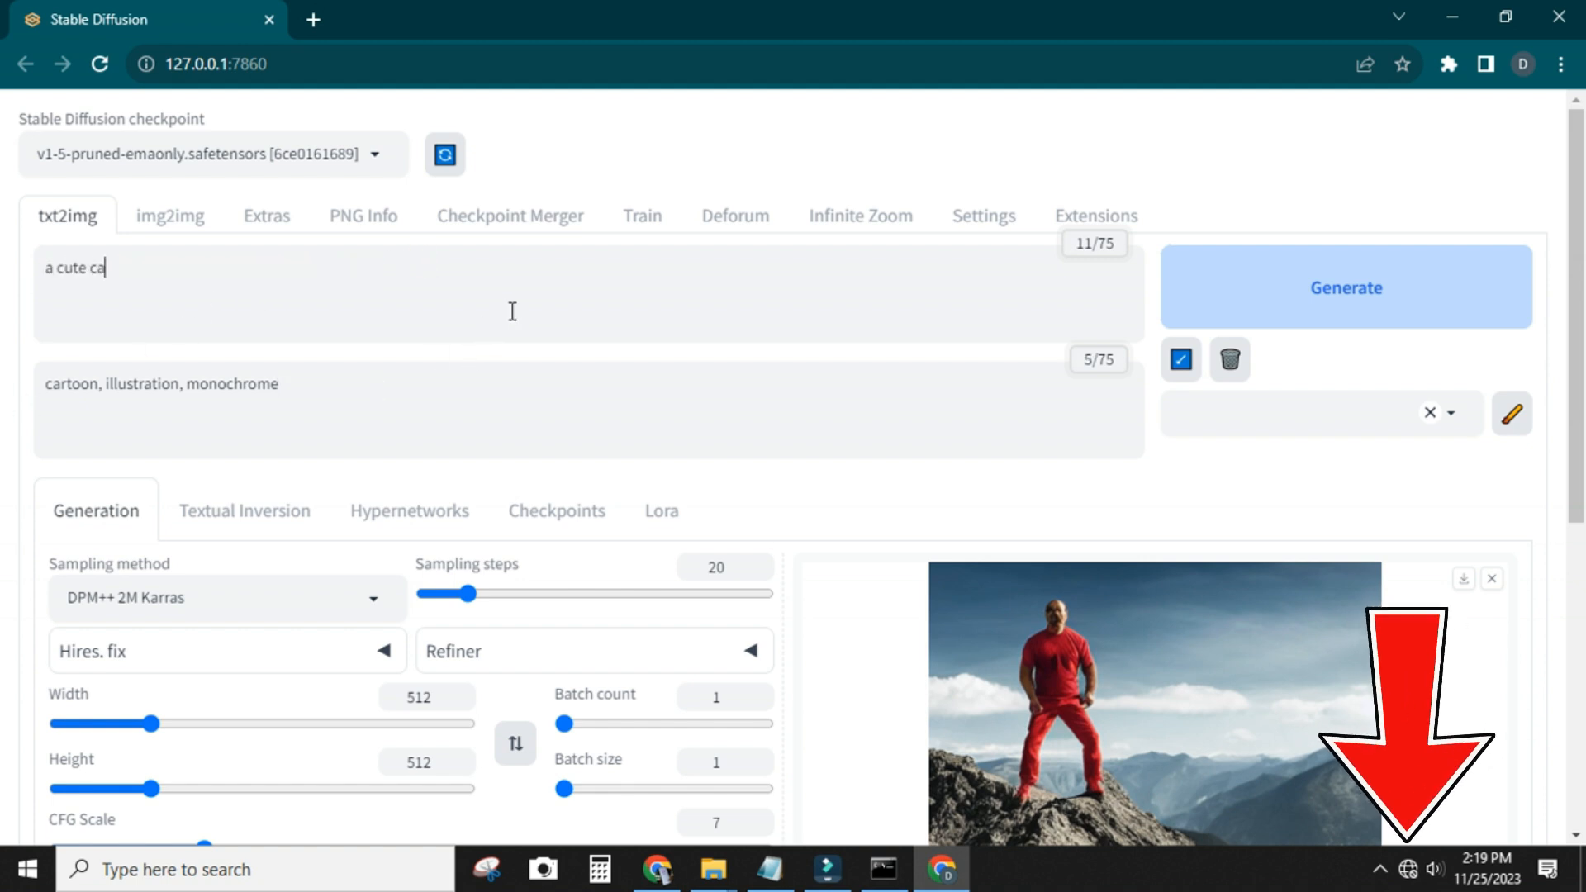
text(or)
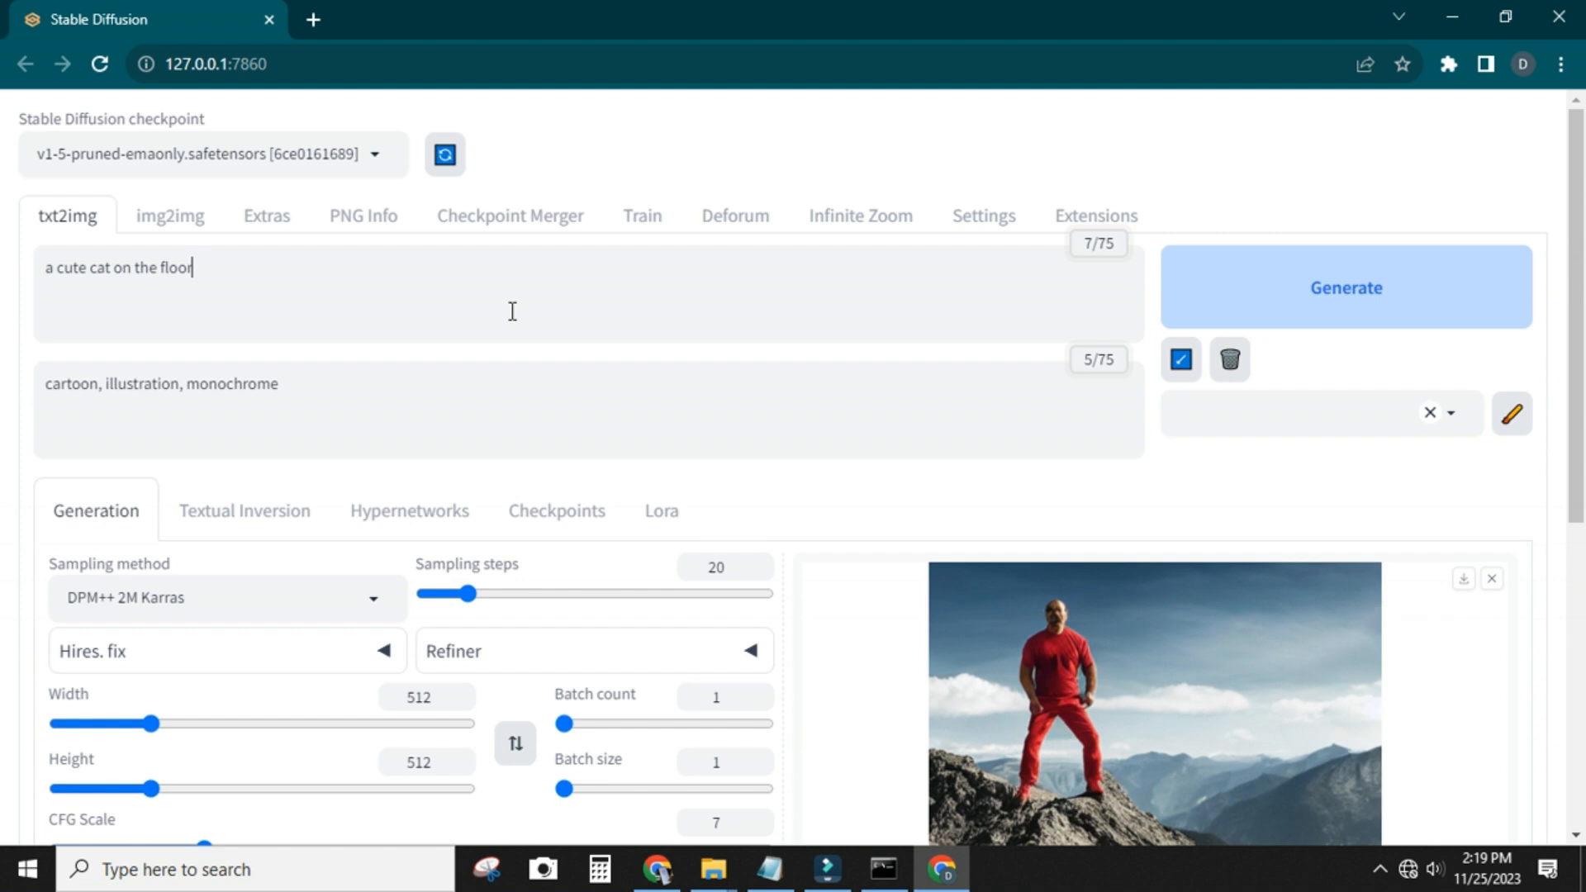
click(1218, 306)
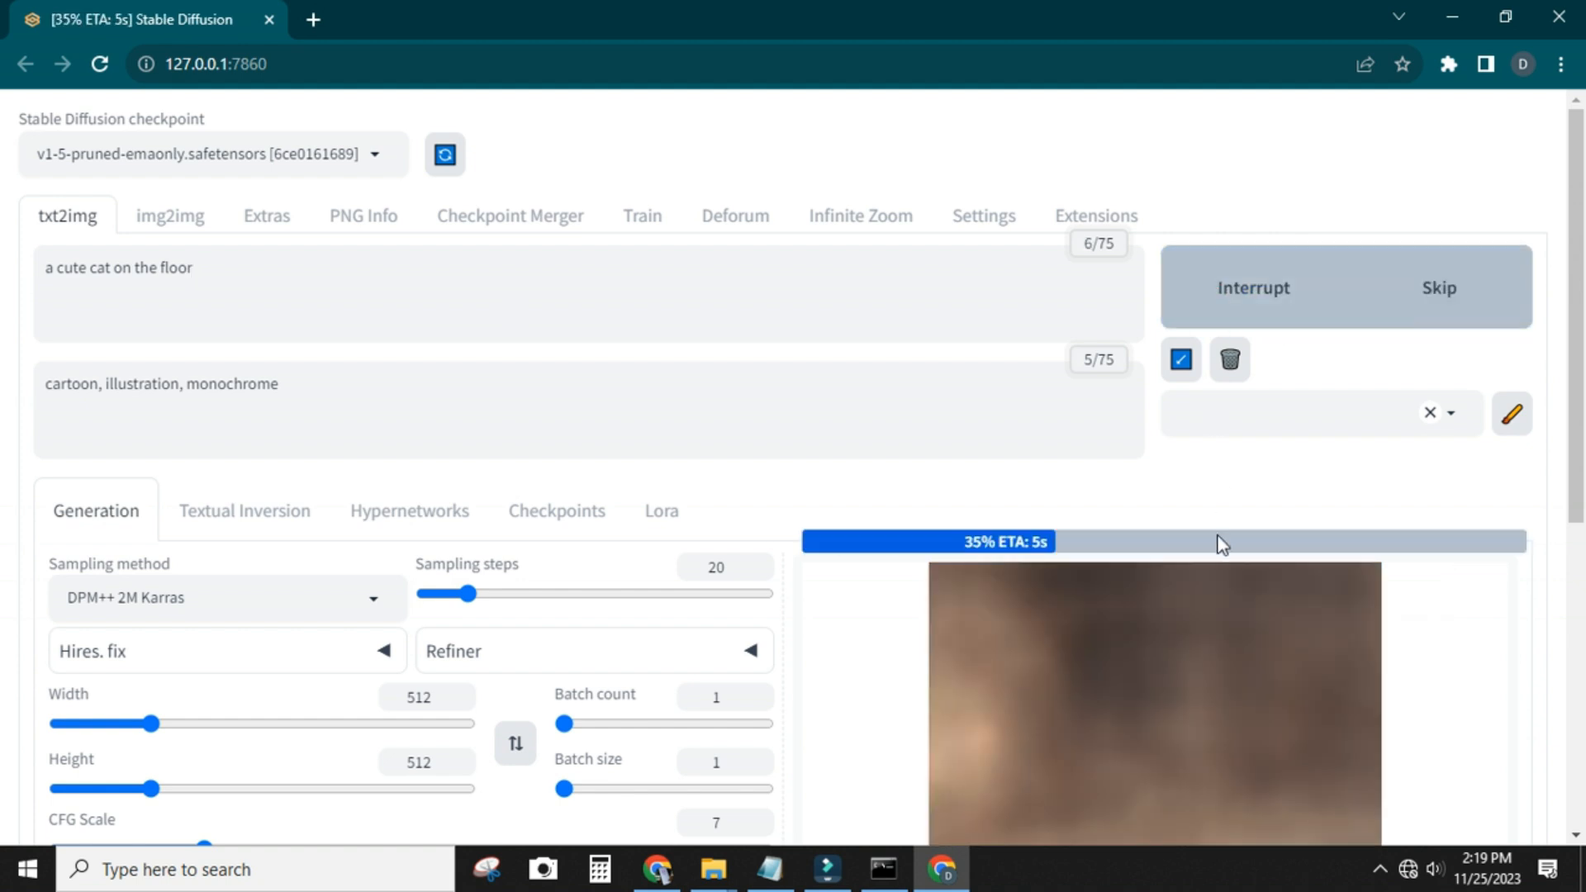
scroll(1220, 545, down, 3)
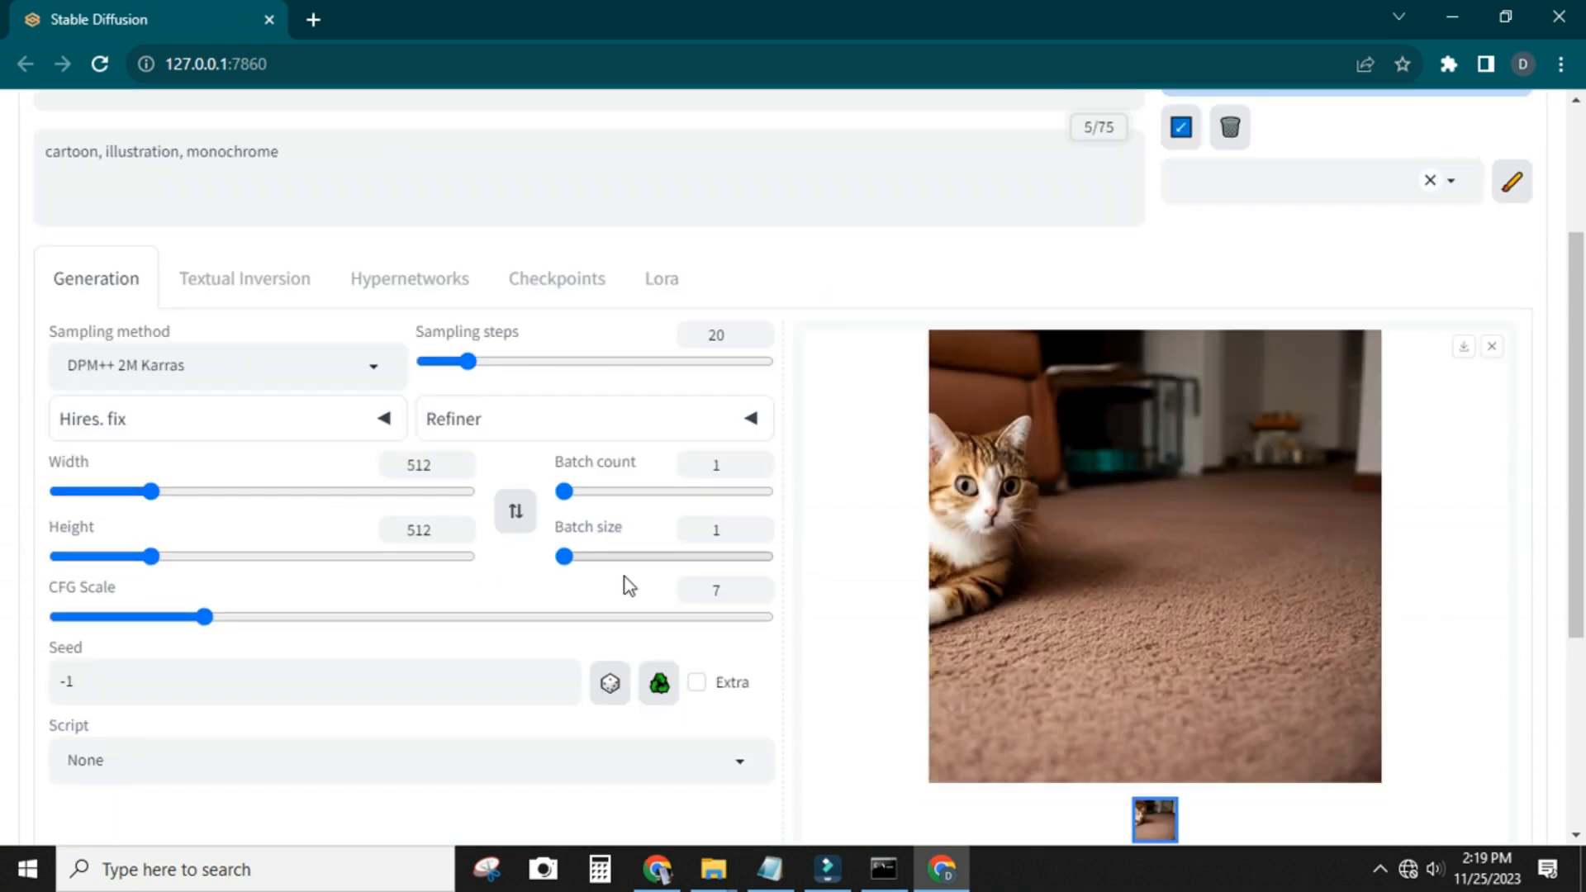